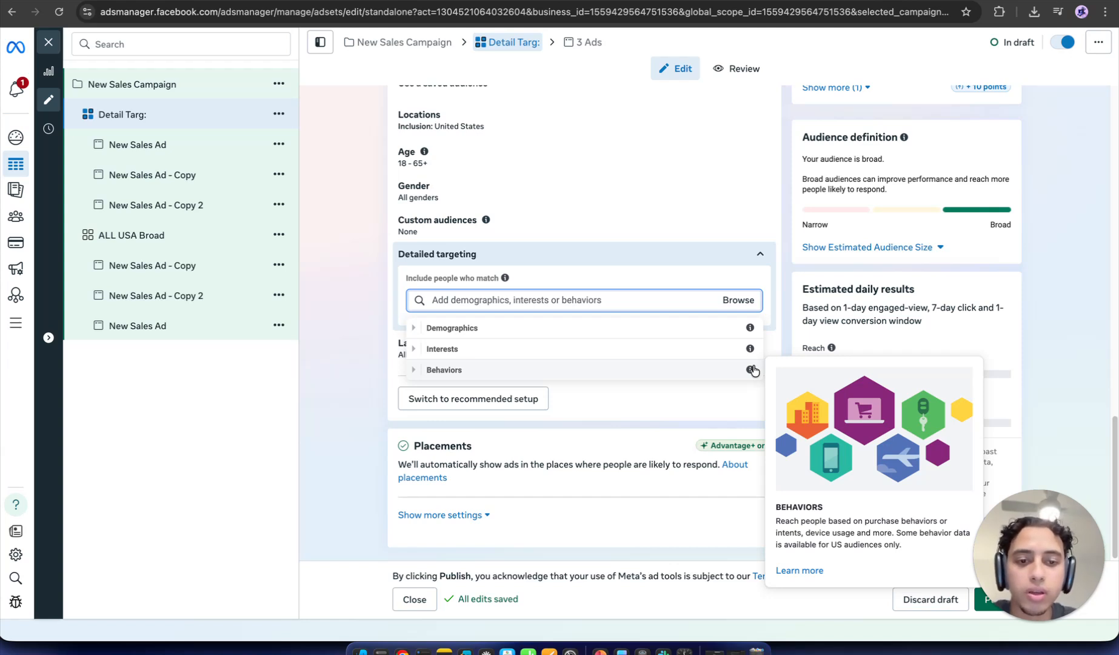
Step: Switch from Ads Manager to slide 4 of the PowerPoint targeting deck
{"action": "mouse_move", "coordinate": [753, 352]}
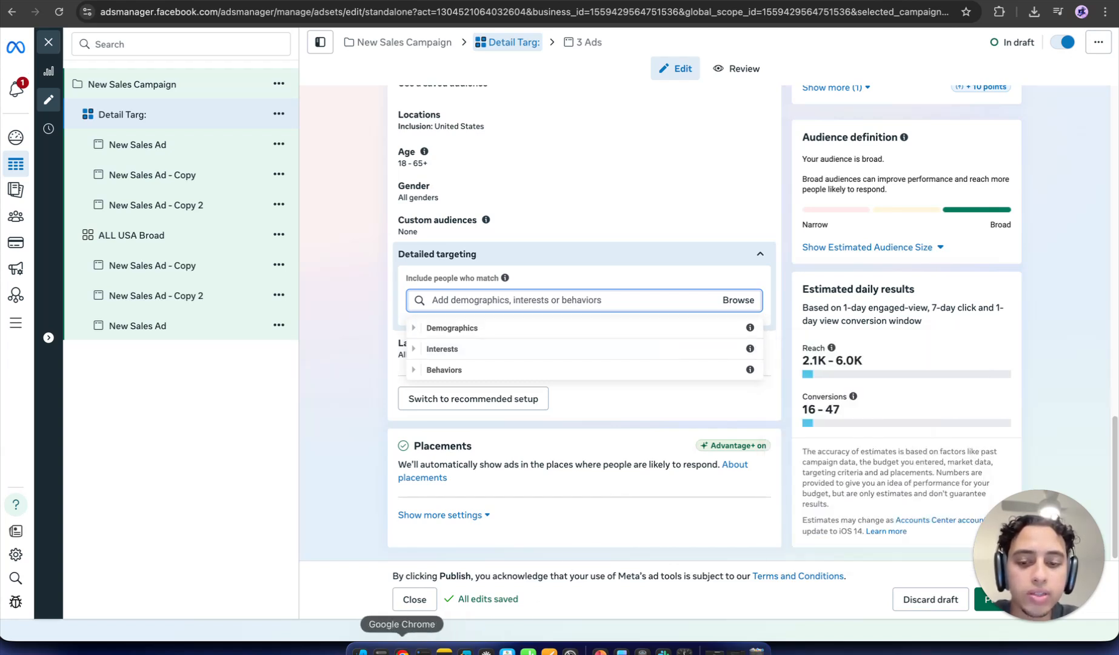
{"action": "left_click", "coordinate": [601, 650]}
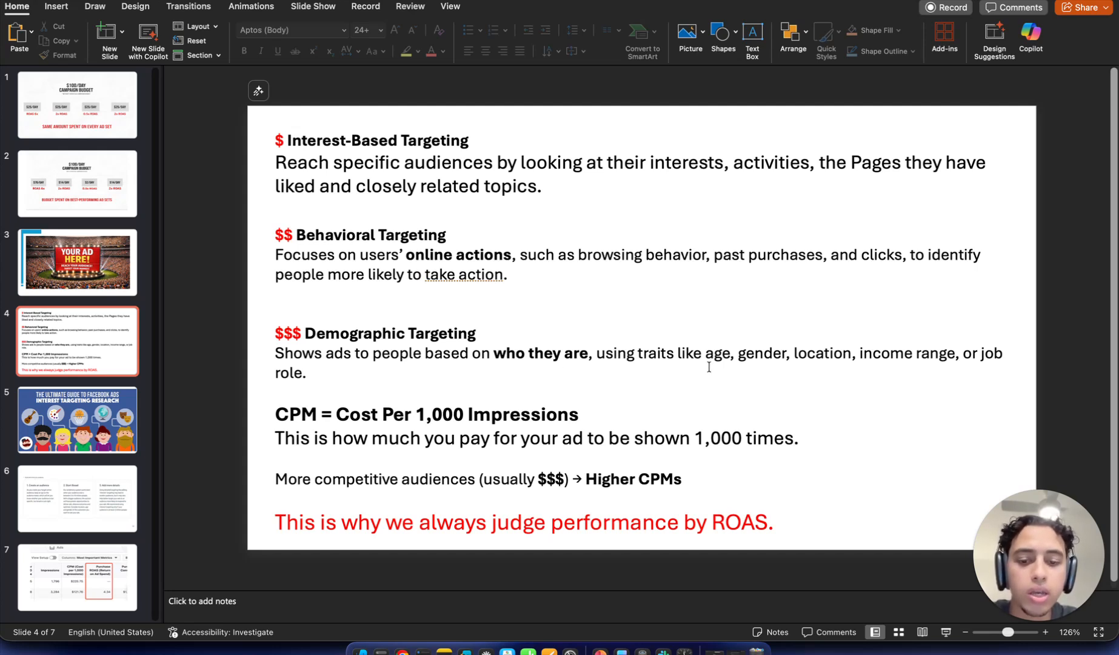
Step: Go back to the Detail Targ ad set's Demographics, Interests and Behaviors categories in Ads Manager
{"action": "left_click", "coordinate": [402, 651]}
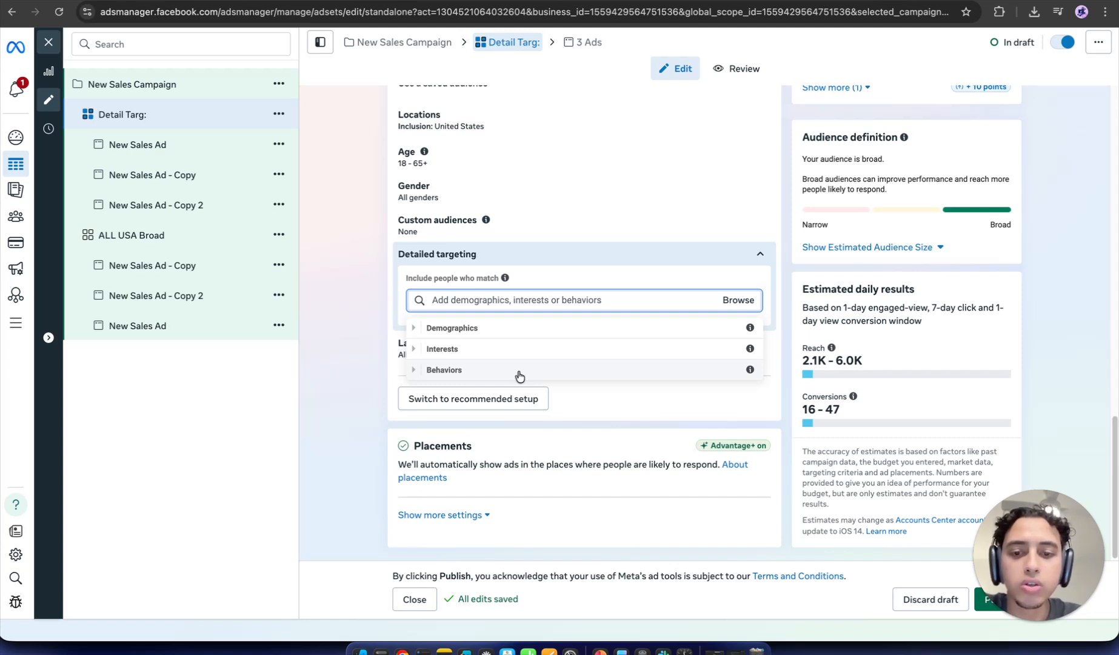
Step: Expand the Interests category into its subcategories, then return to the PowerPoint targeting slide
{"action": "left_click", "coordinate": [500, 353]}
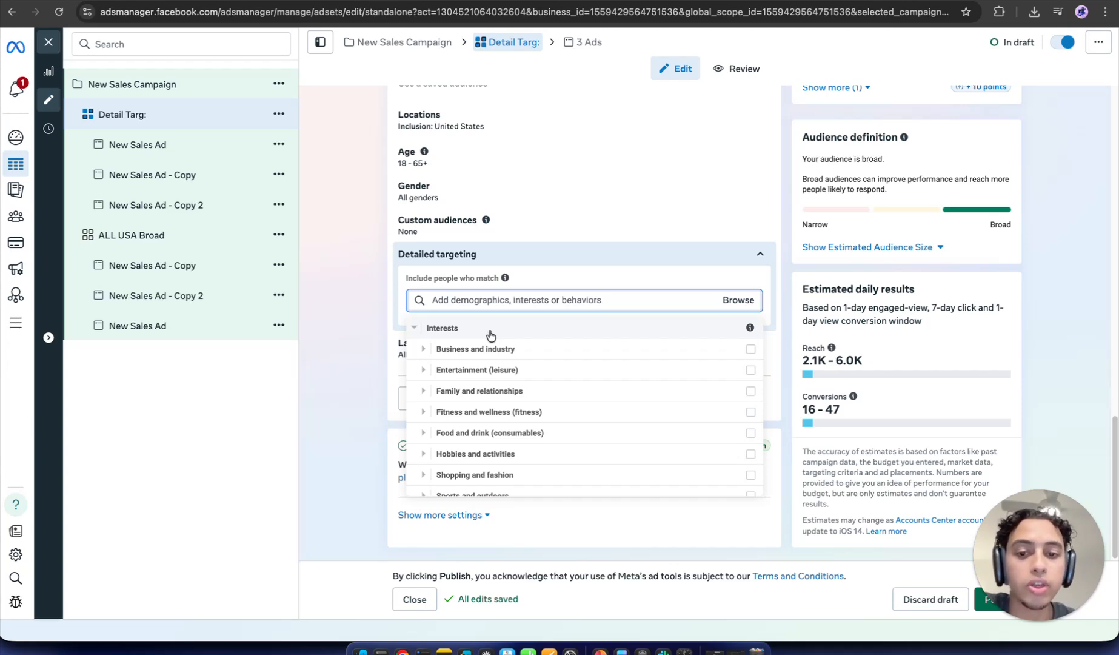
{"action": "left_click", "coordinate": [603, 650]}
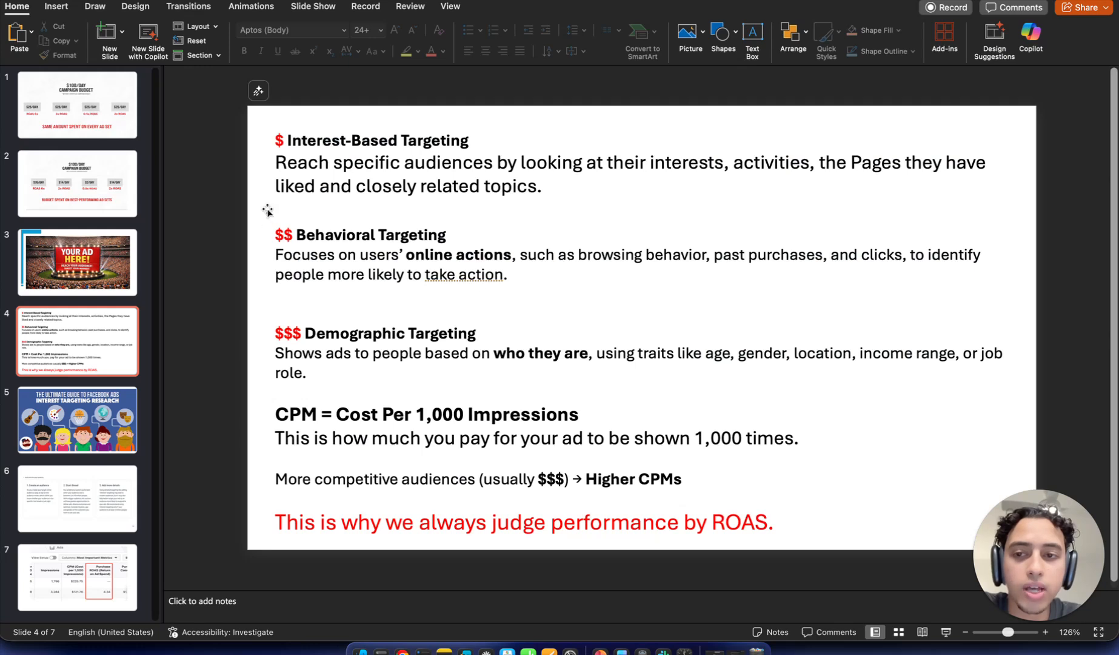
Step: Select the CPM line, the Interest-Based heading and the $$ before Behavioral Targeting, then return to Ads Manager
{"action": "left_click", "coordinate": [281, 145]}
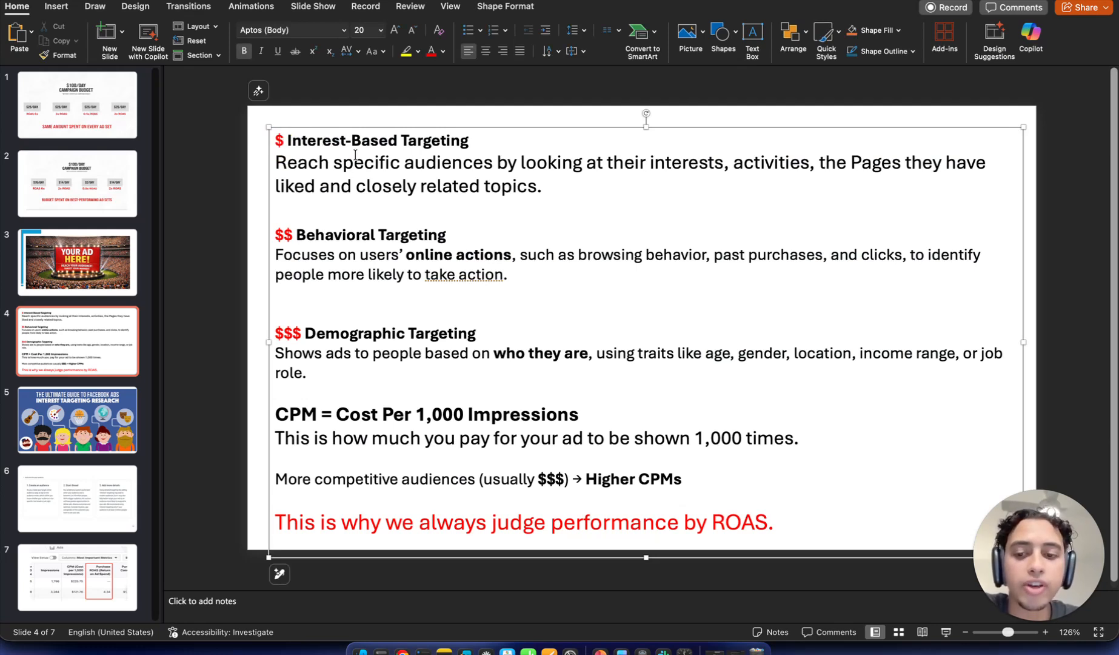
{"action": "left_click_drag", "start_coordinate": [274, 413], "coordinate": [539, 417]}
{"action": "left_click", "coordinate": [411, 459]}
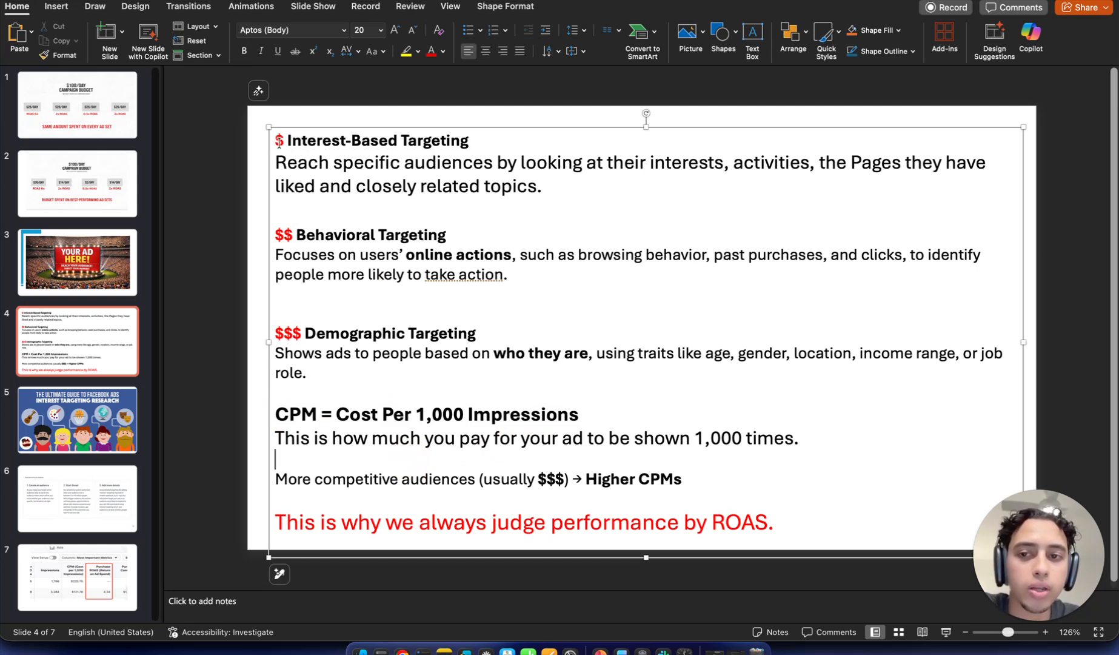
{"action": "left_click", "coordinate": [283, 140]}
{"action": "left_click_drag", "start_coordinate": [283, 140], "coordinate": [382, 139]}
{"action": "left_click", "coordinate": [402, 203]}
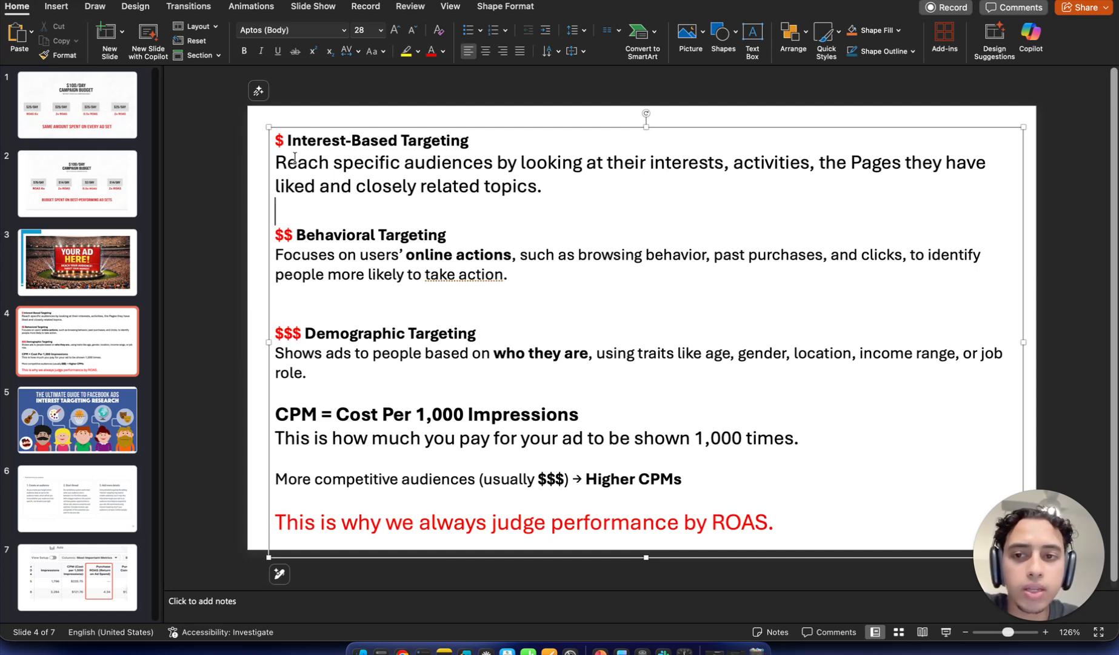
{"action": "left_click_drag", "start_coordinate": [294, 236], "coordinate": [276, 236]}
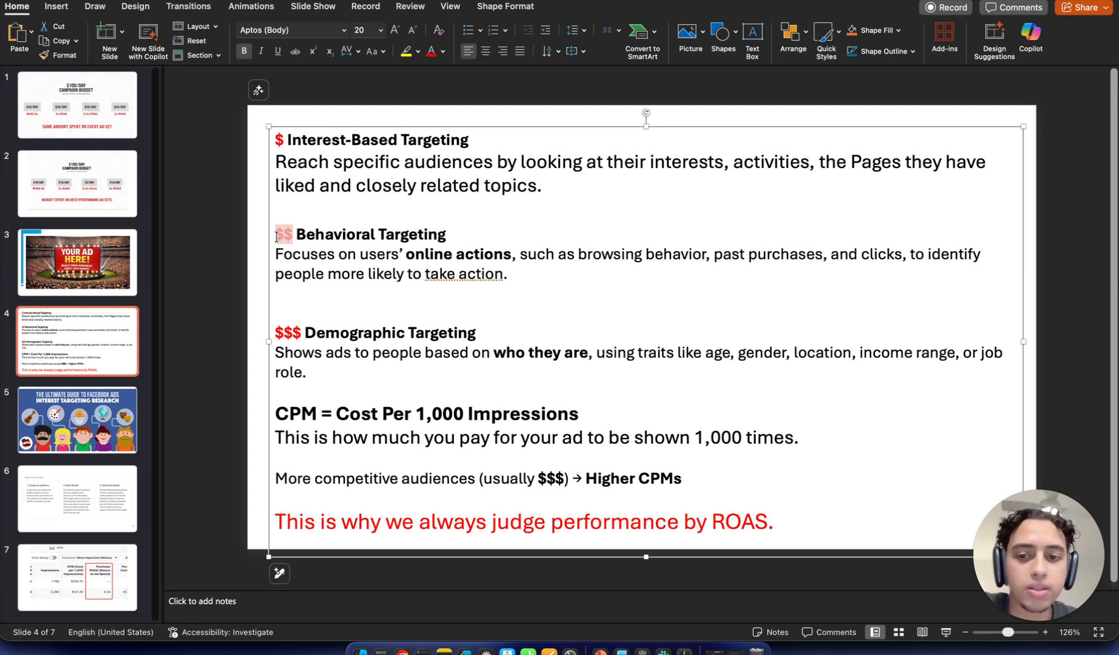
{"action": "left_click", "coordinate": [302, 337]}
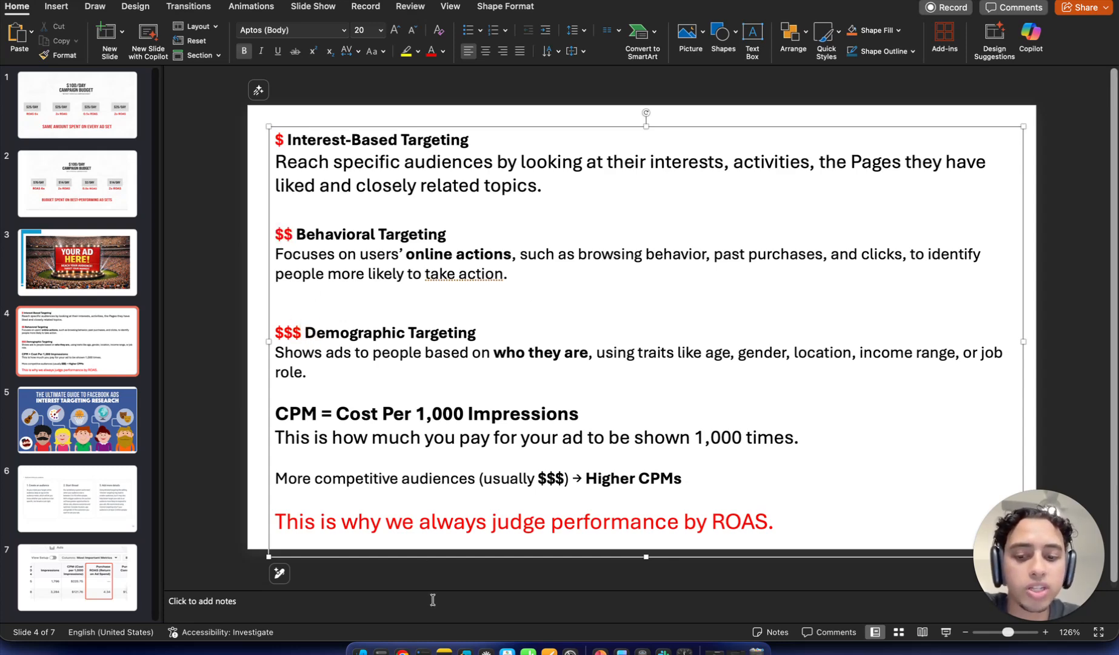
{"action": "left_click", "coordinate": [408, 648]}
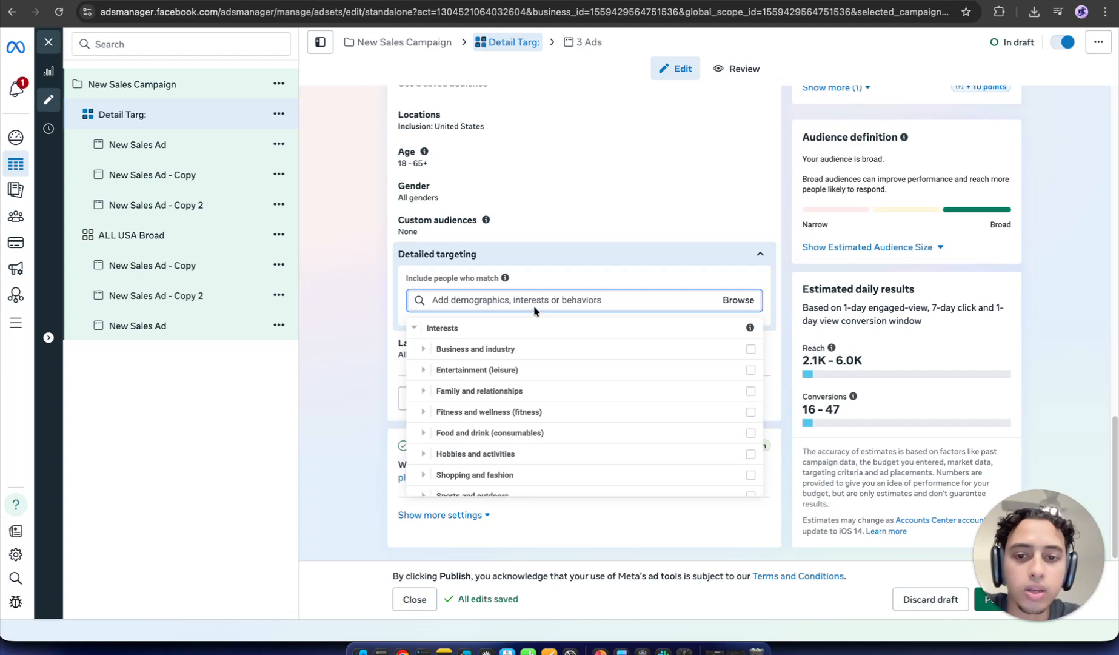
{"action": "left_click", "coordinate": [748, 301]}
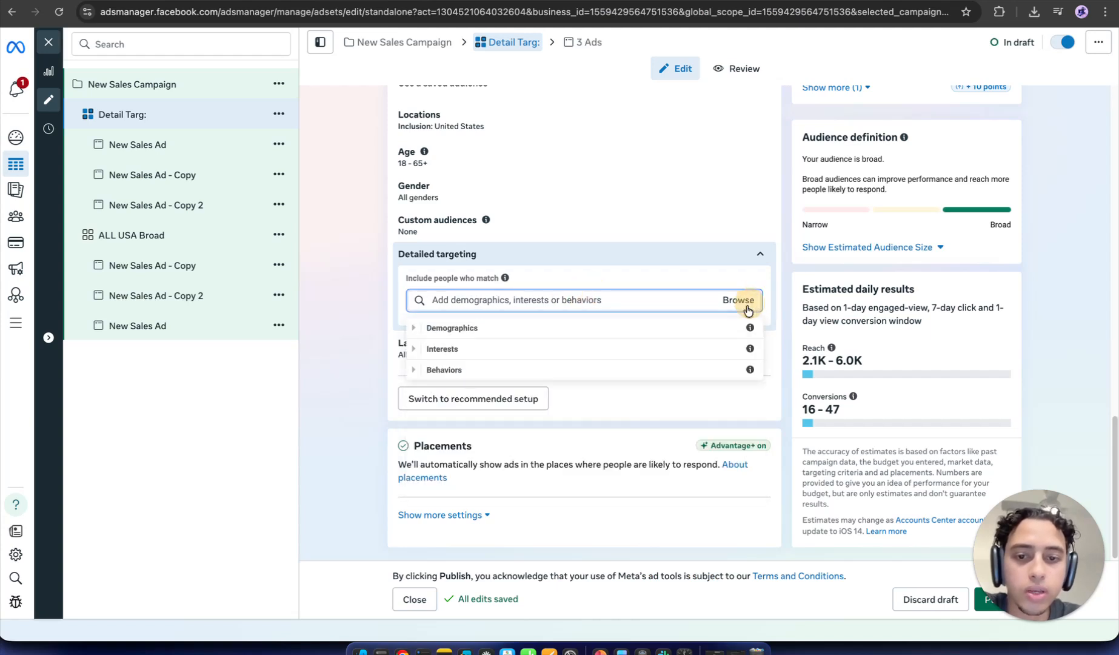
{"action": "left_click", "coordinate": [643, 350]}
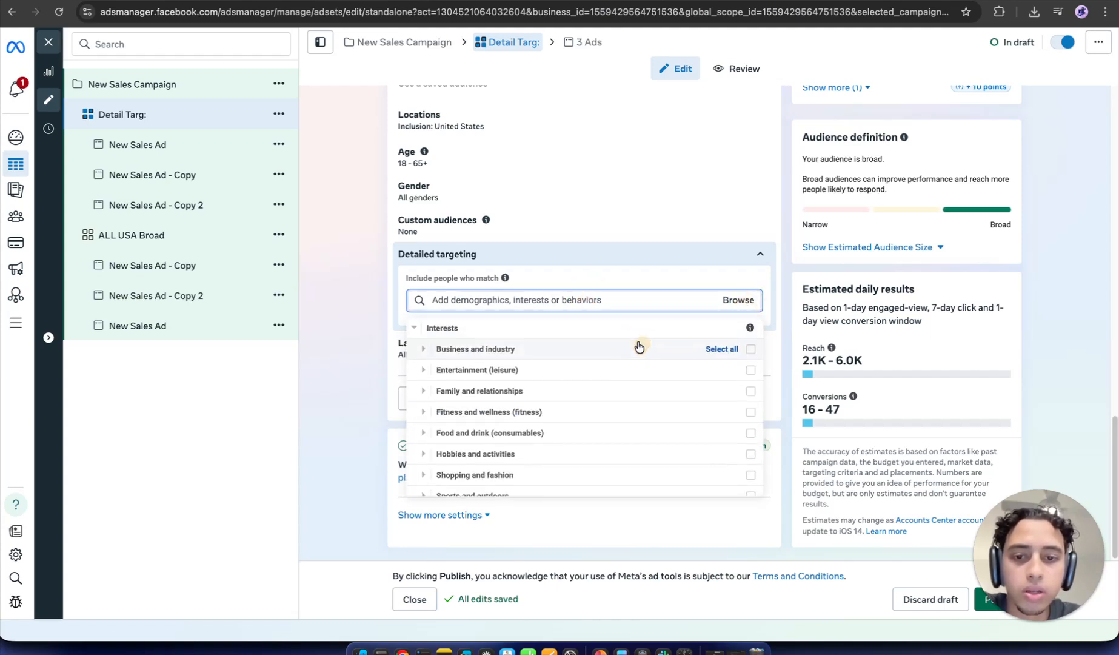
{"action": "left_click", "coordinate": [634, 301]}
{"action": "type", "text": "clothing"}
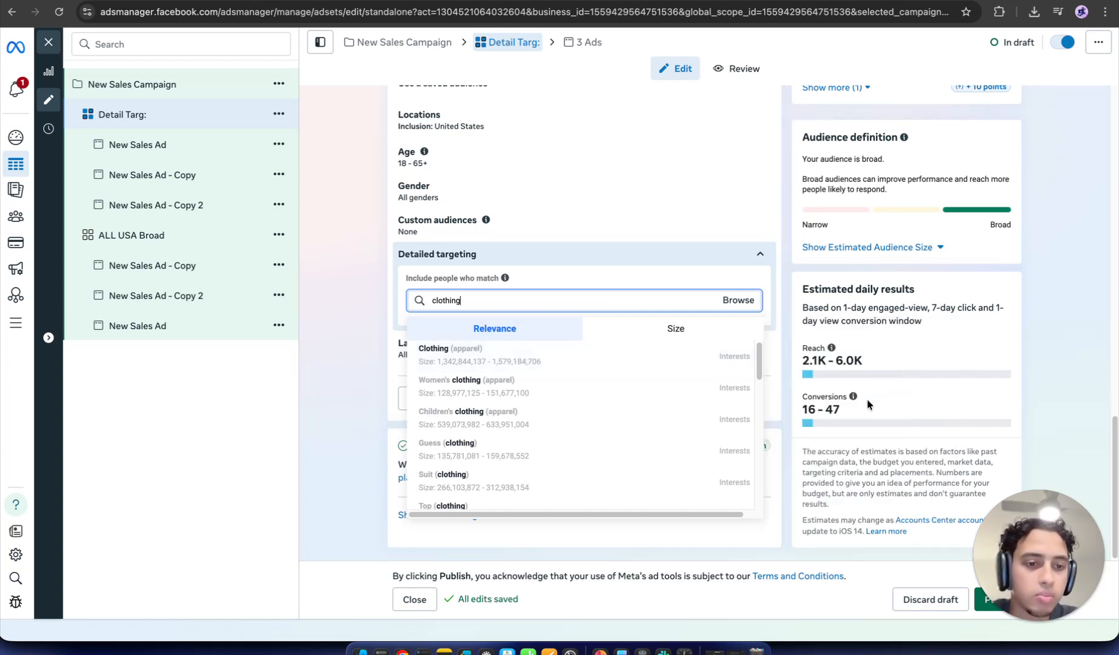
{"action": "mouse_move", "coordinate": [717, 362]}
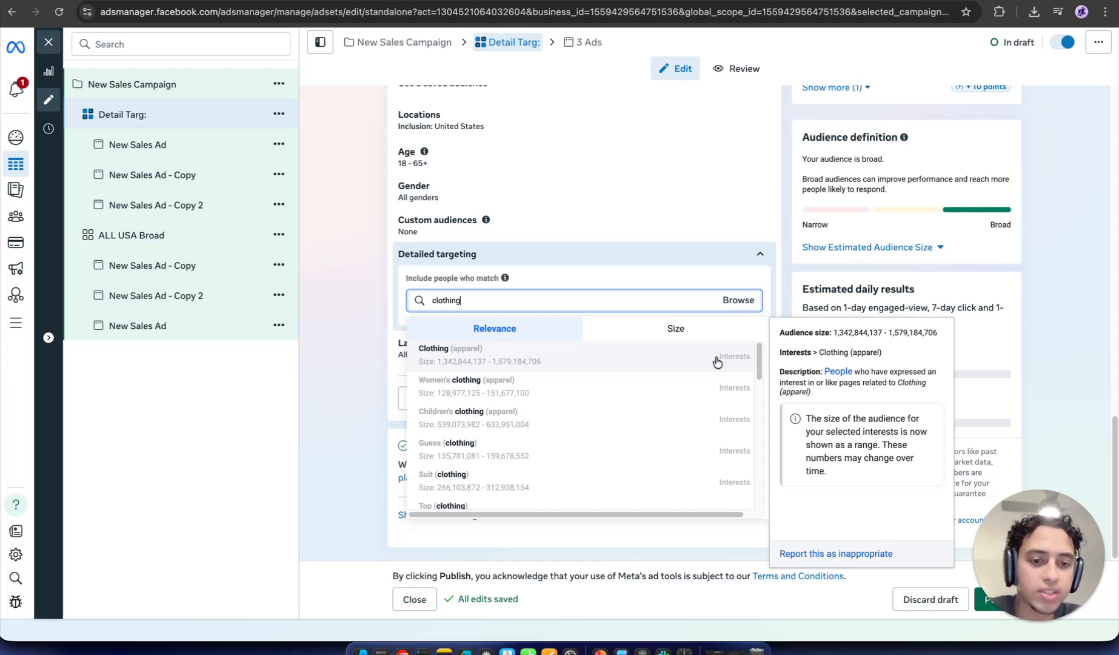
{"action": "scroll", "coordinate": [718, 412], "scroll_direction": "down", "scroll_amount": 3}
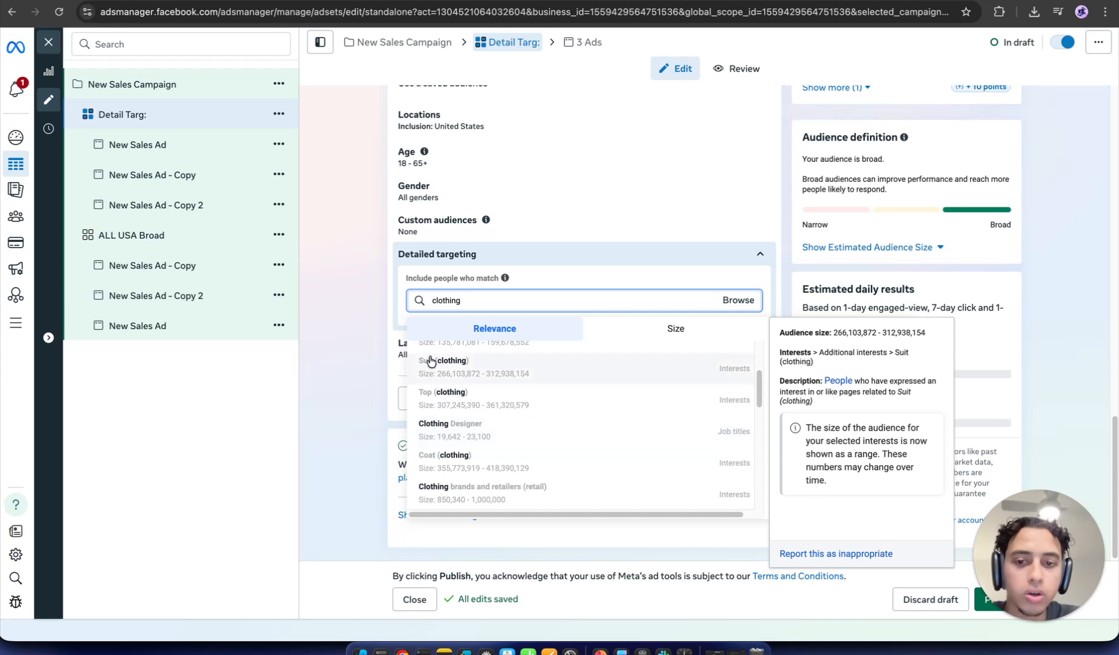
{"action": "left_click", "coordinate": [385, 353]}
{"action": "left_click", "coordinate": [739, 299]}
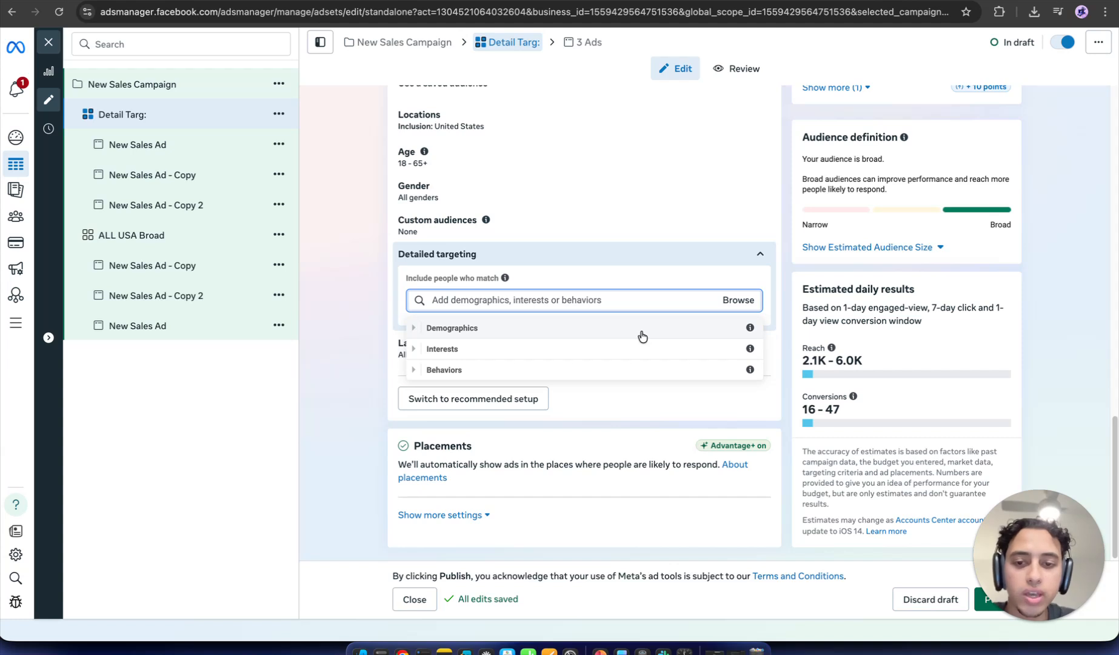
Step: Expand Demographics > Education > Education level in the targeting browser
{"action": "left_click", "coordinate": [642, 330]}
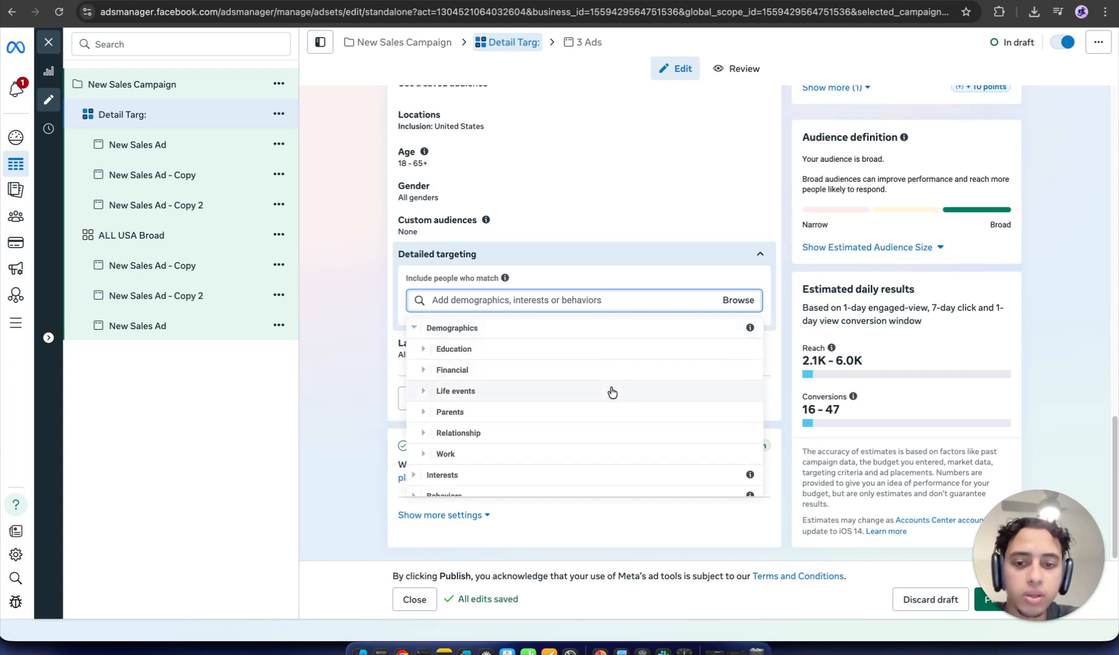
{"action": "scroll", "coordinate": [613, 435], "scroll_direction": "down", "scroll_amount": 1}
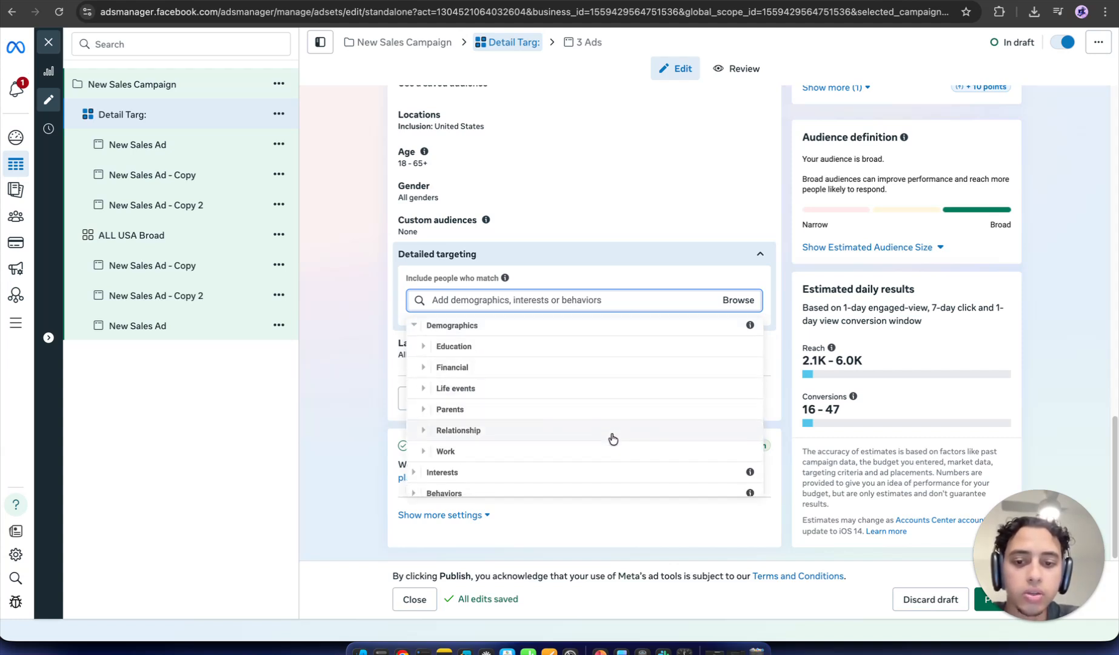
{"action": "left_click", "coordinate": [609, 349]}
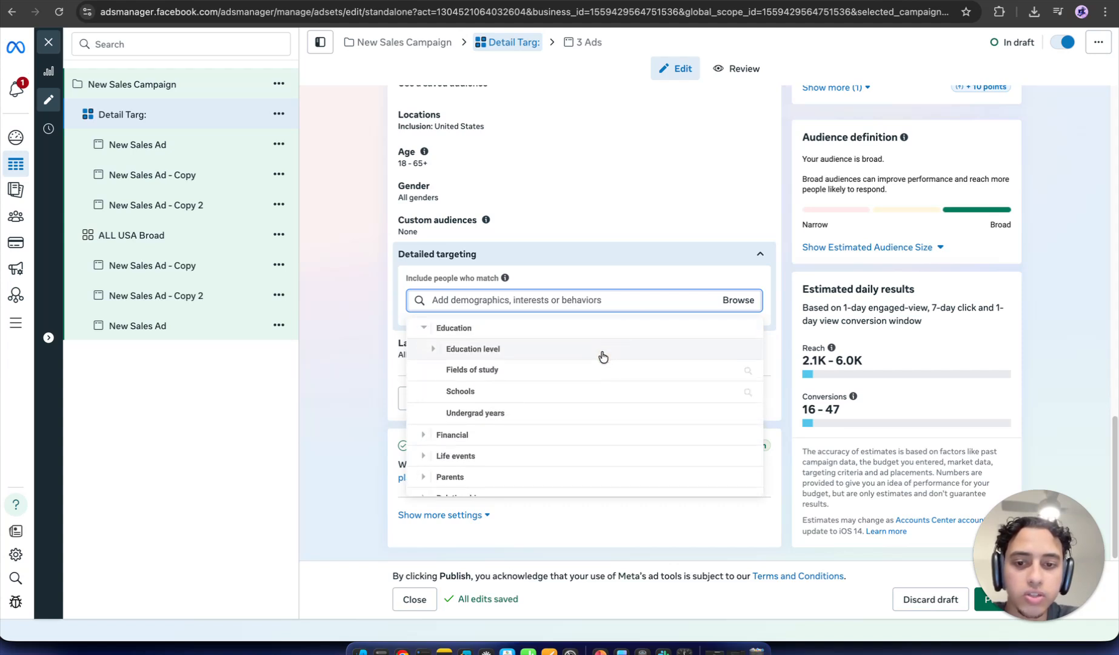
{"action": "left_click", "coordinate": [602, 356]}
Step: Search targeting for 'lawyer', clear it, expand Interests, and return to the PowerPoint slide
{"action": "left_click", "coordinate": [609, 298]}
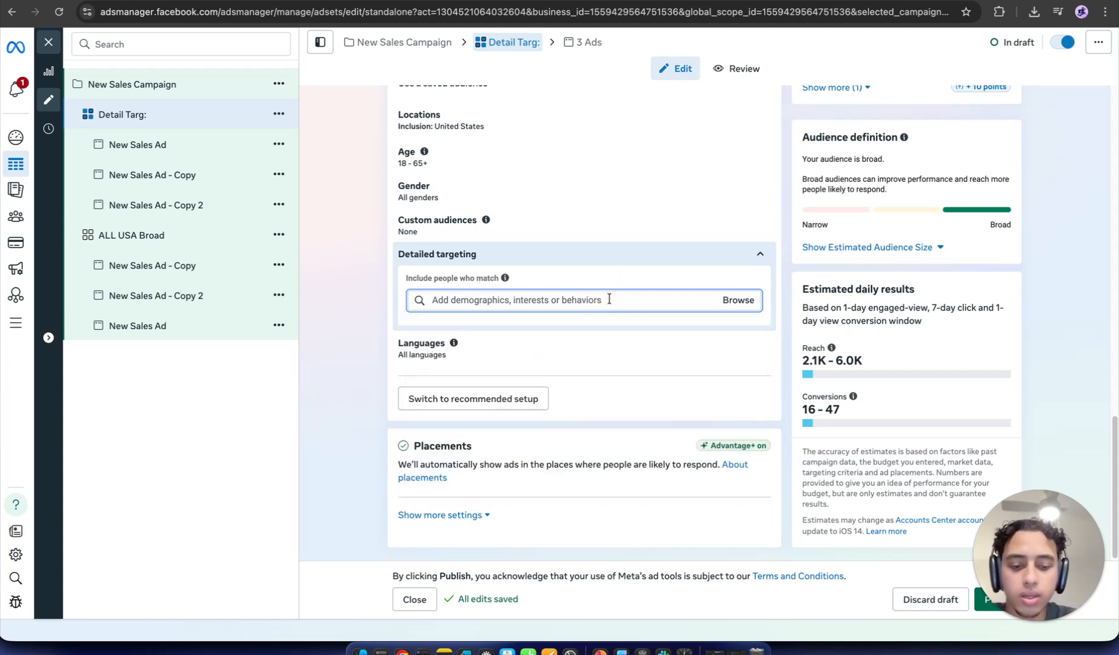
{"action": "type", "text": "law"}
{"action": "type", "text": "yer"}
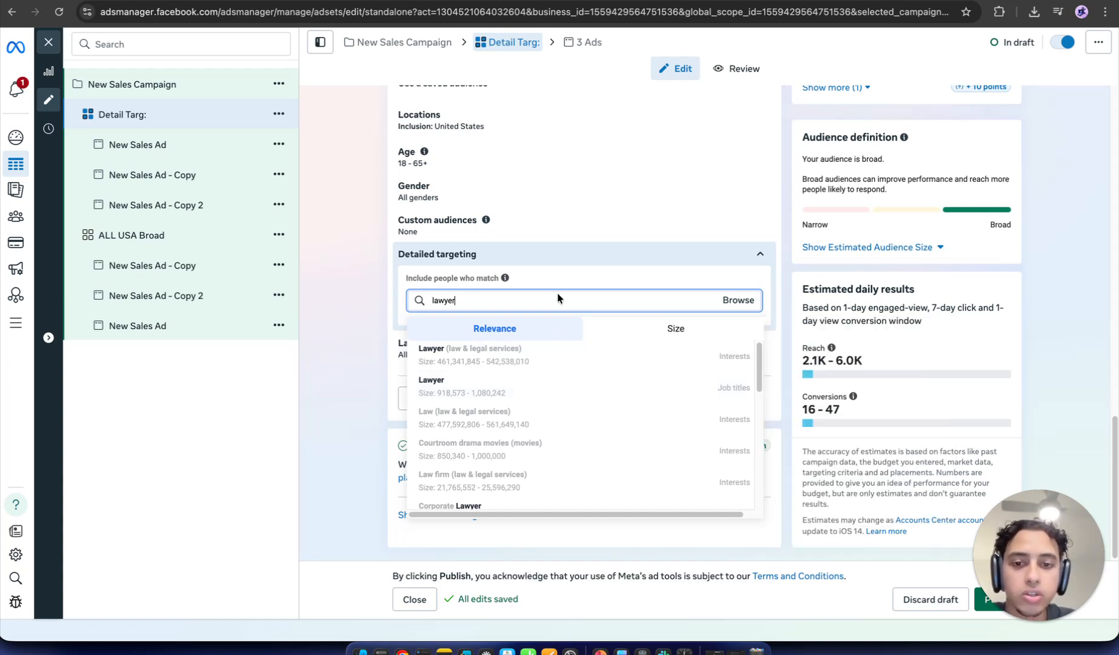
{"action": "key", "text": "BackSpace"}
{"action": "key", "text": "BackSpace"}
{"action": "key", "text": "BackSpace"}
{"action": "key", "text": "BackSpace"}
{"action": "key", "text": "BackSpace"}
{"action": "key", "text": "BackSpace"}
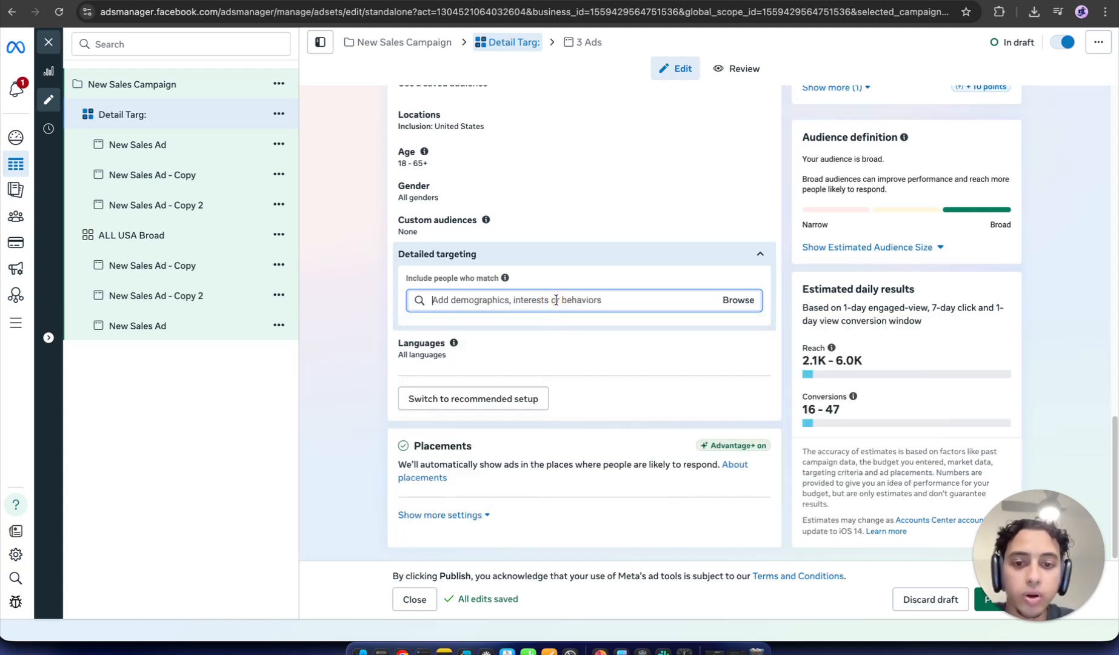
{"action": "left_click", "coordinate": [555, 300]}
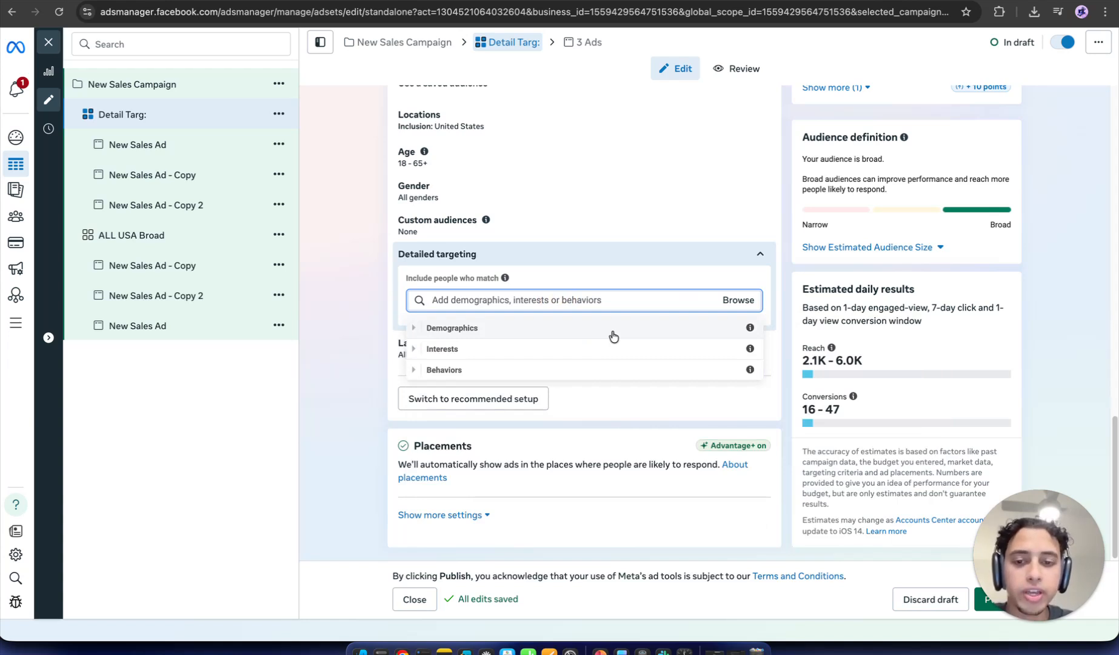
{"action": "left_click", "coordinate": [612, 350]}
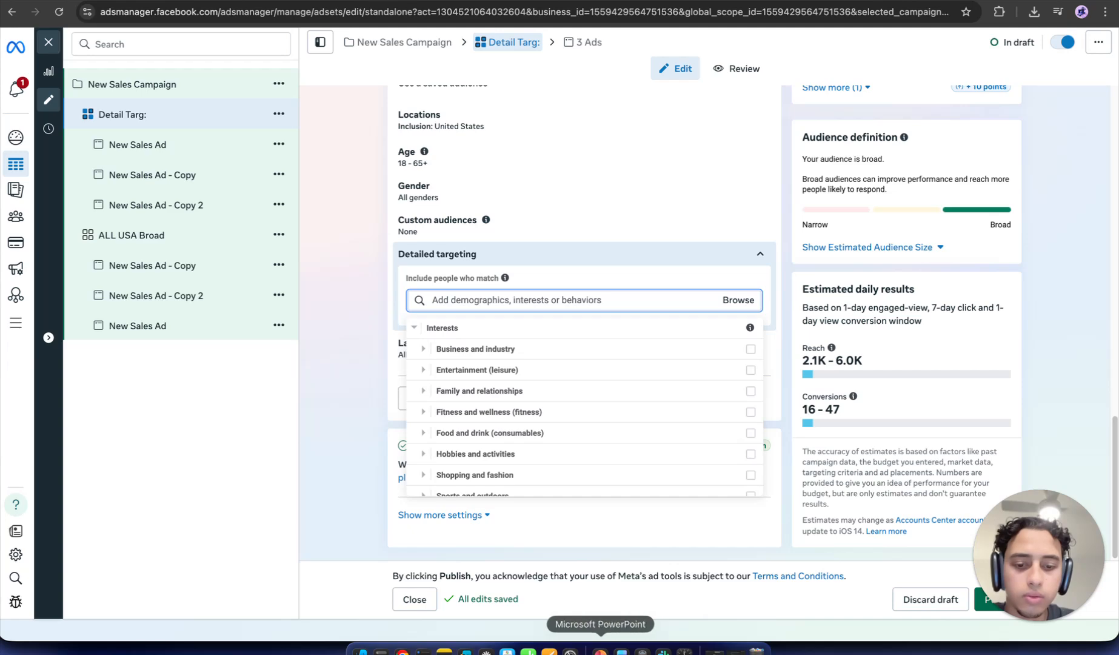
{"action": "left_click", "coordinate": [600, 650]}
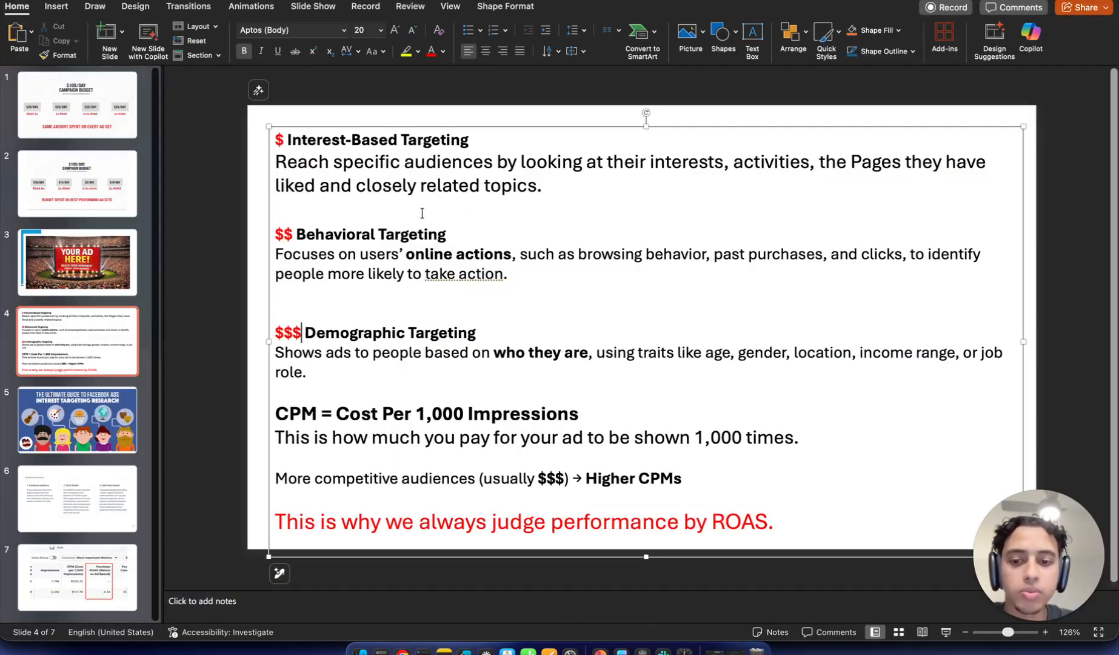
Step: Select the CPM paragraph and highlight 'Per 1,000' on the CPM line
{"action": "triple_click", "coordinate": [448, 414]}
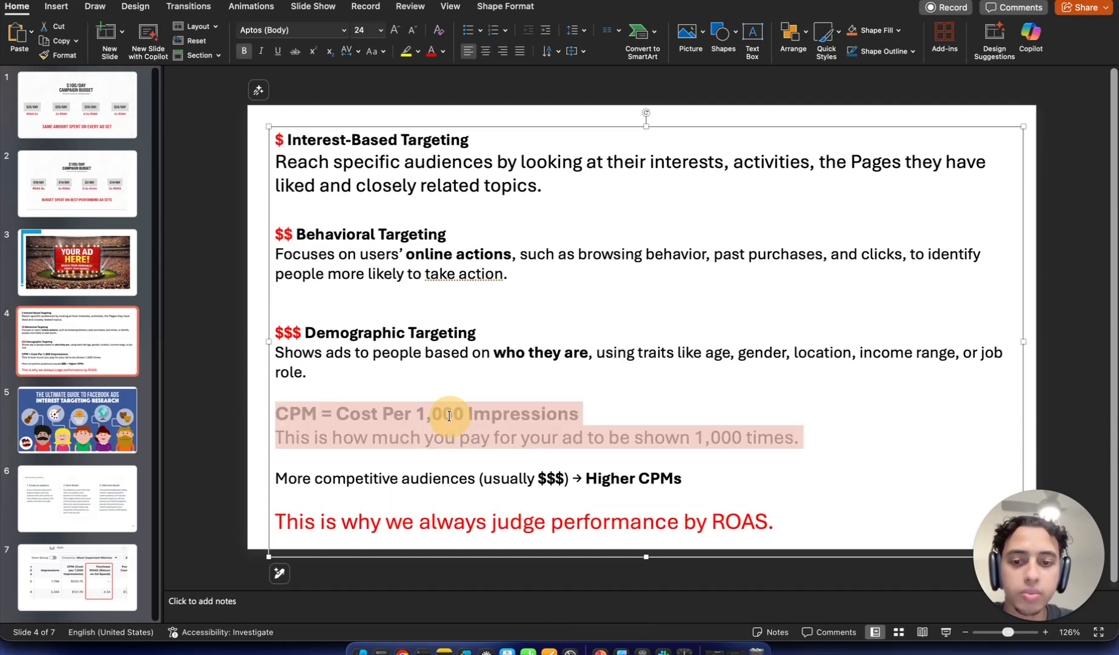
{"action": "left_click", "coordinate": [463, 444]}
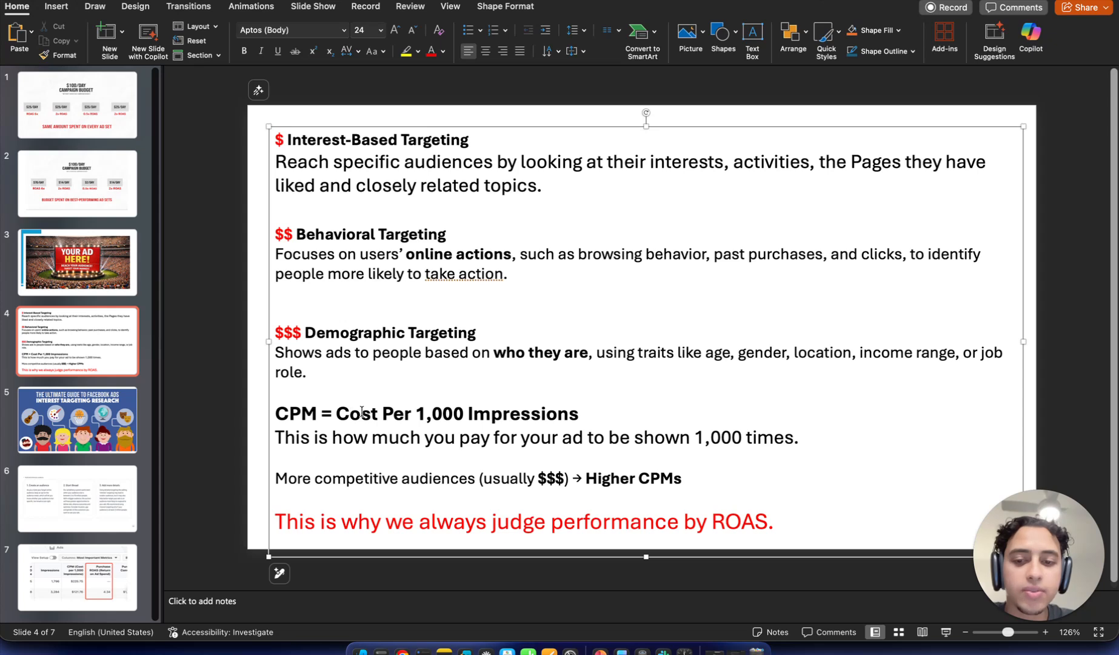
{"action": "left_click_drag", "start_coordinate": [412, 417], "coordinate": [462, 416]}
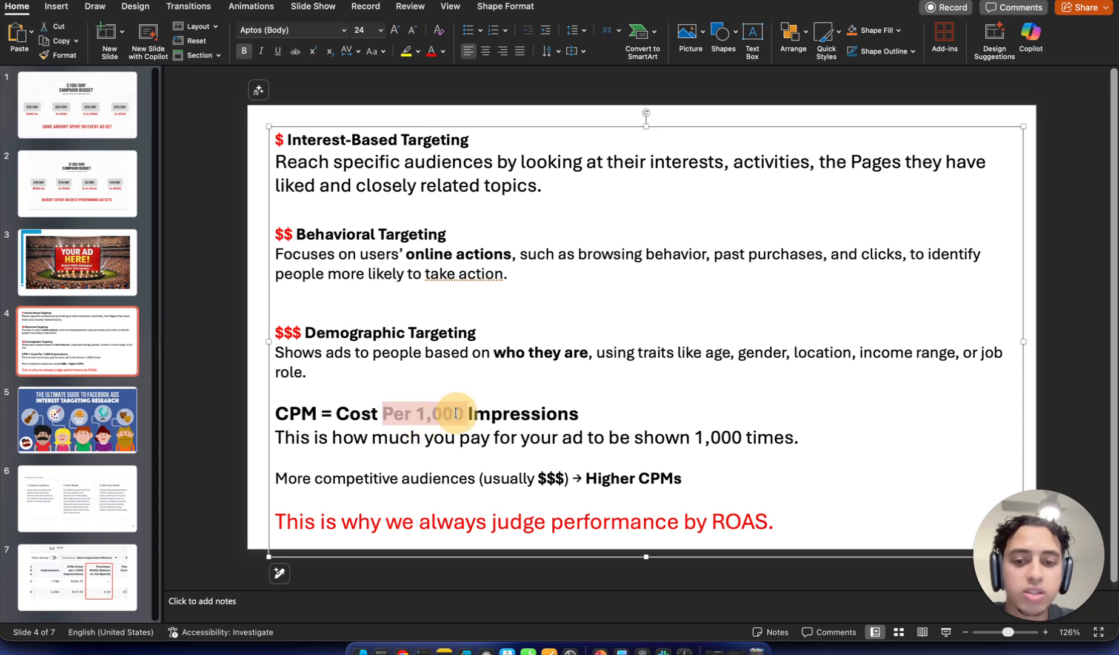
{"action": "left_click", "coordinate": [408, 452]}
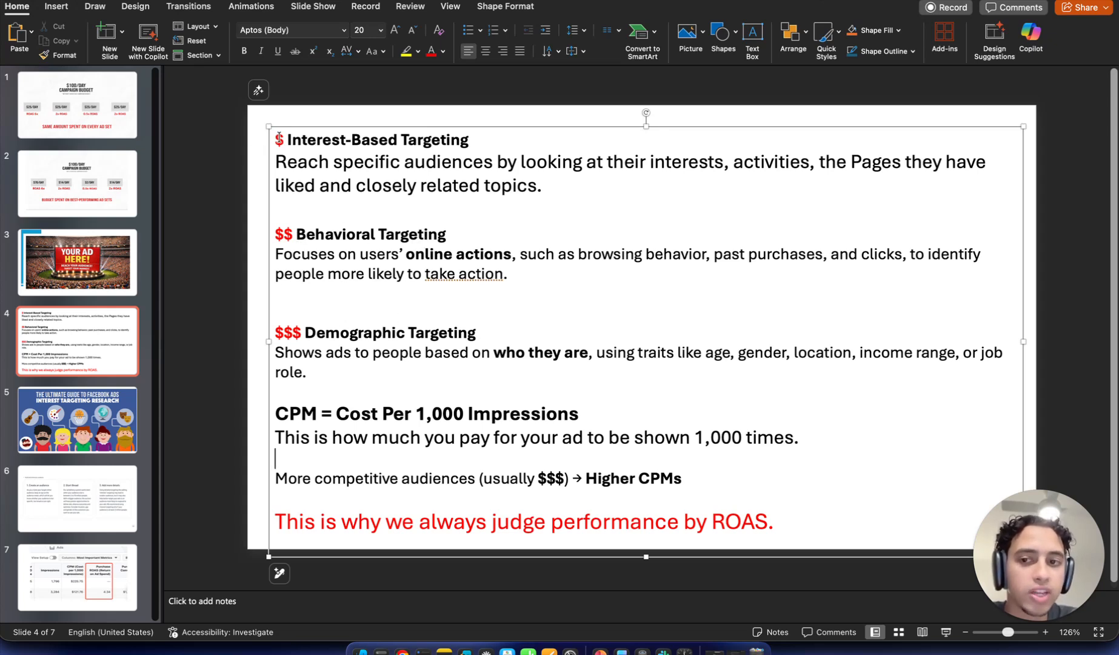
Step: Move the text box to the slide's top-left (Left 0.09", Top 0") and highlight the first section
{"action": "left_click_drag", "start_coordinate": [278, 138], "coordinate": [263, 118]}
{"action": "left_click", "coordinate": [463, 222]}
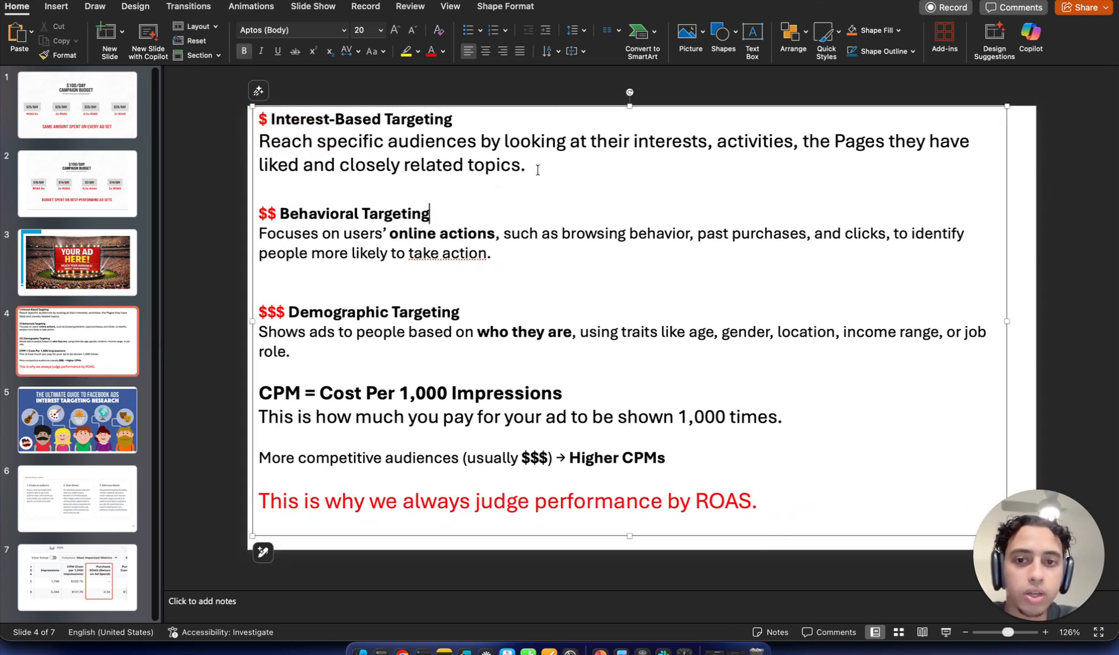
{"action": "left_click_drag", "start_coordinate": [537, 169], "coordinate": [259, 115]}
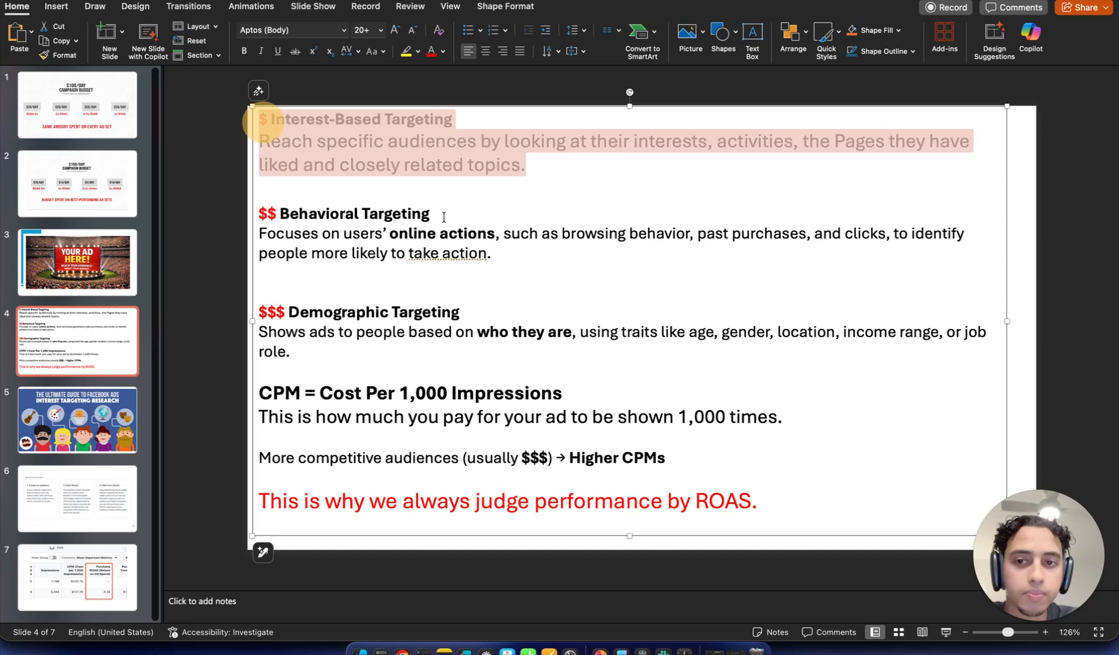
{"action": "left_click", "coordinate": [496, 236]}
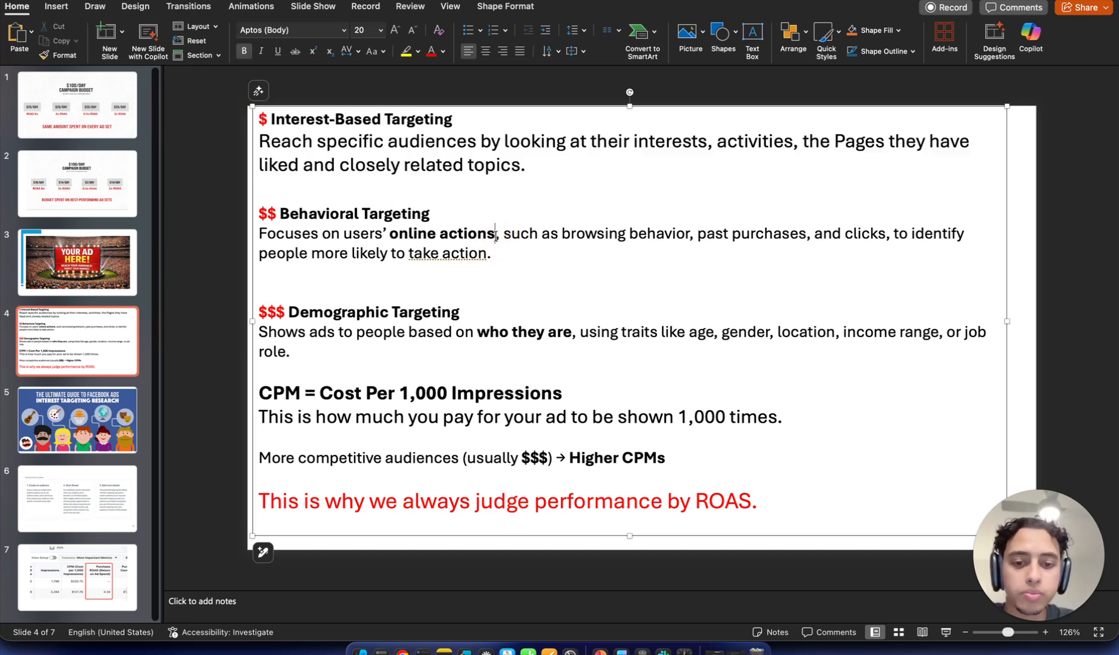
Step: Highlight 'competitive', 'performance', the red ROAS sentence and 'Interest-Based', then return to Ads Manager
{"action": "double_click", "coordinate": [367, 459]}
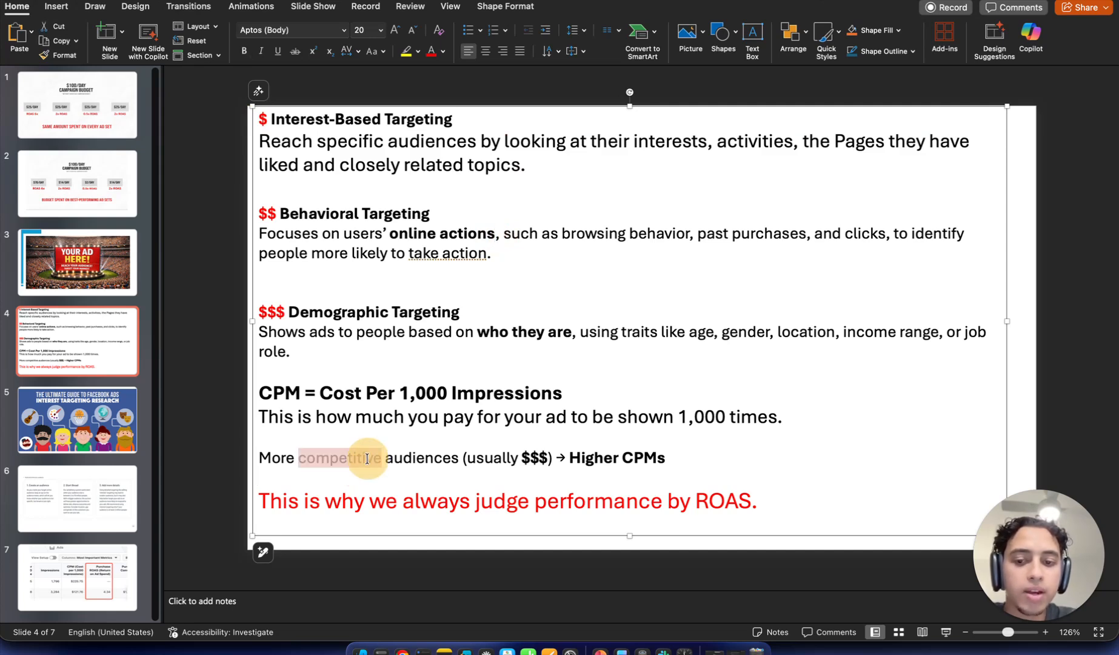
{"action": "left_click", "coordinate": [569, 459]}
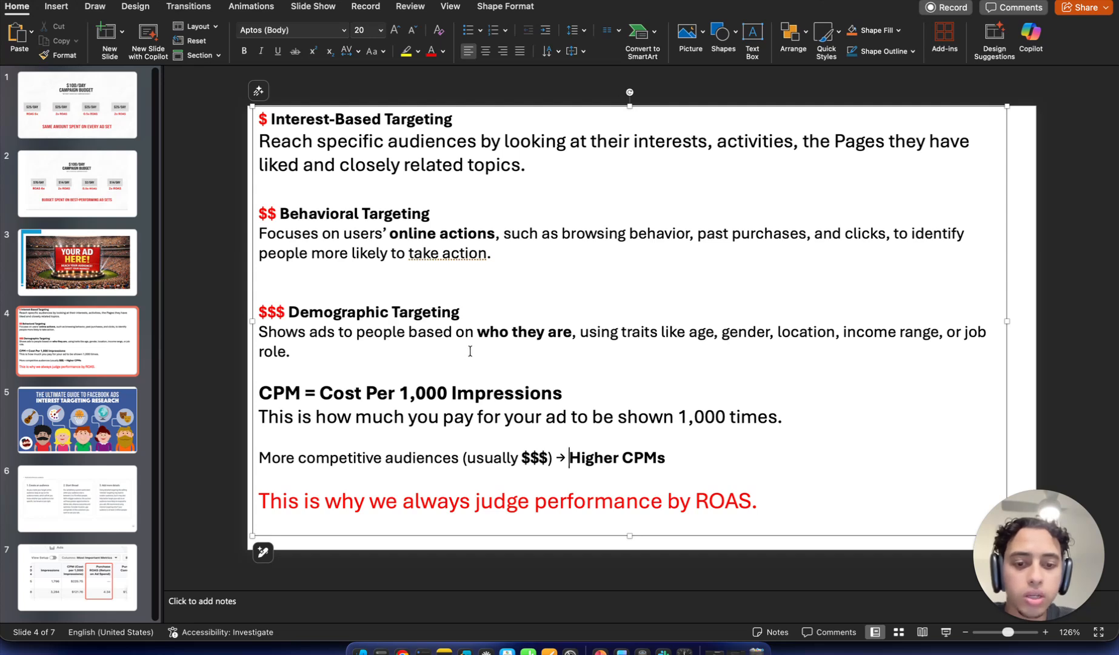
{"action": "double_click", "coordinate": [622, 506]}
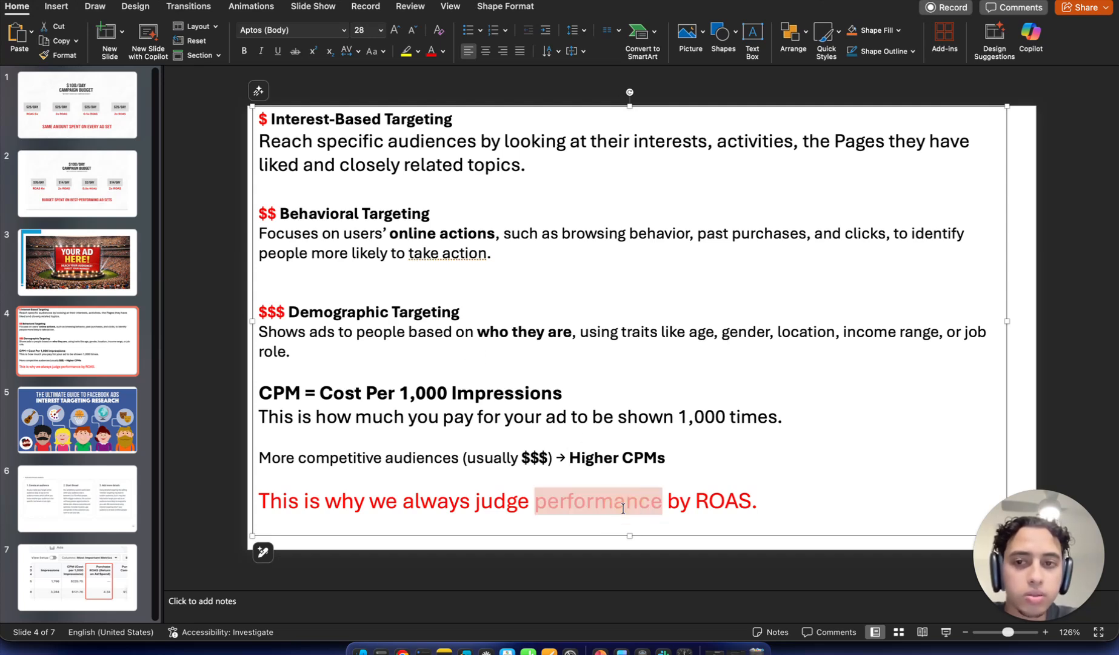
{"action": "left_click", "coordinate": [622, 508]}
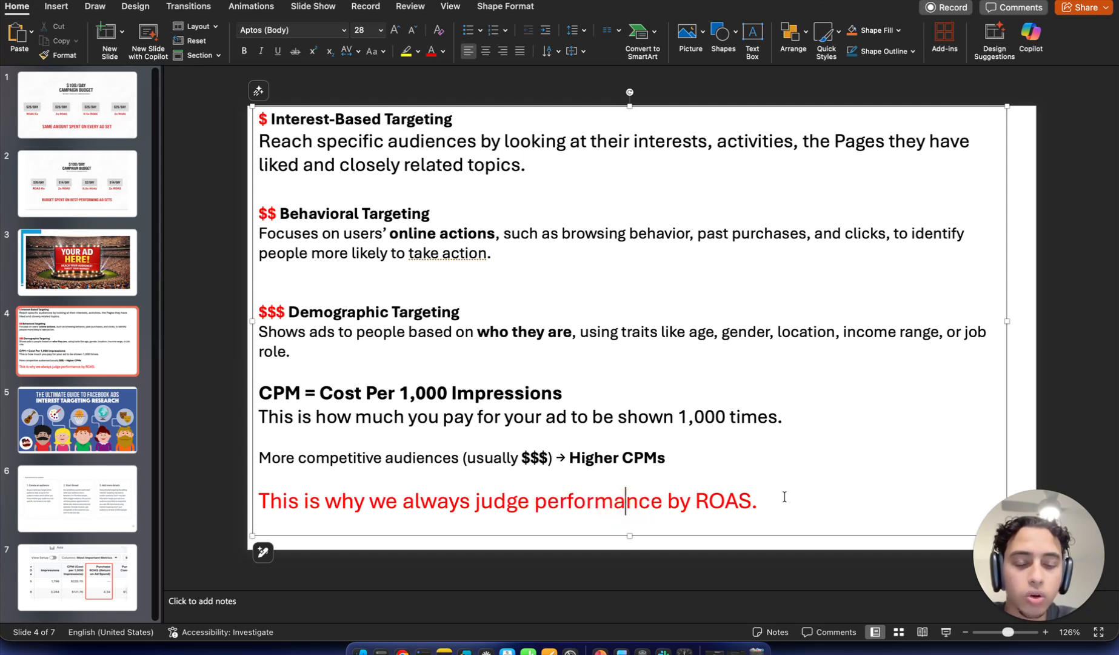
{"action": "left_click_drag", "start_coordinate": [761, 501], "coordinate": [305, 501]}
{"action": "double_click", "coordinate": [341, 121]}
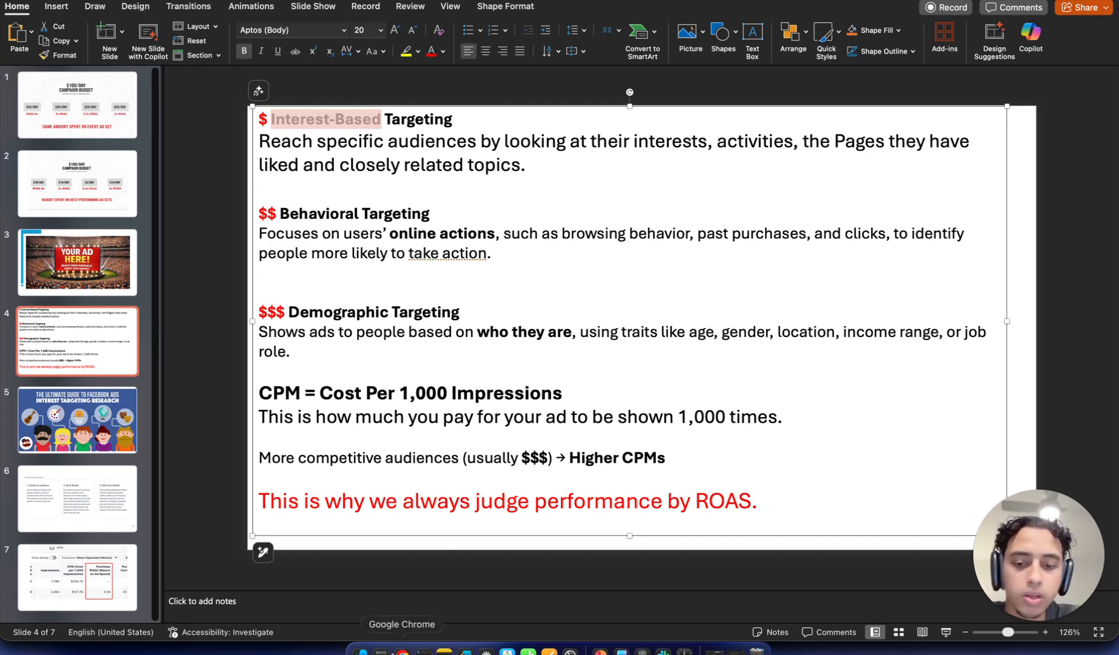
{"action": "left_click", "coordinate": [402, 650]}
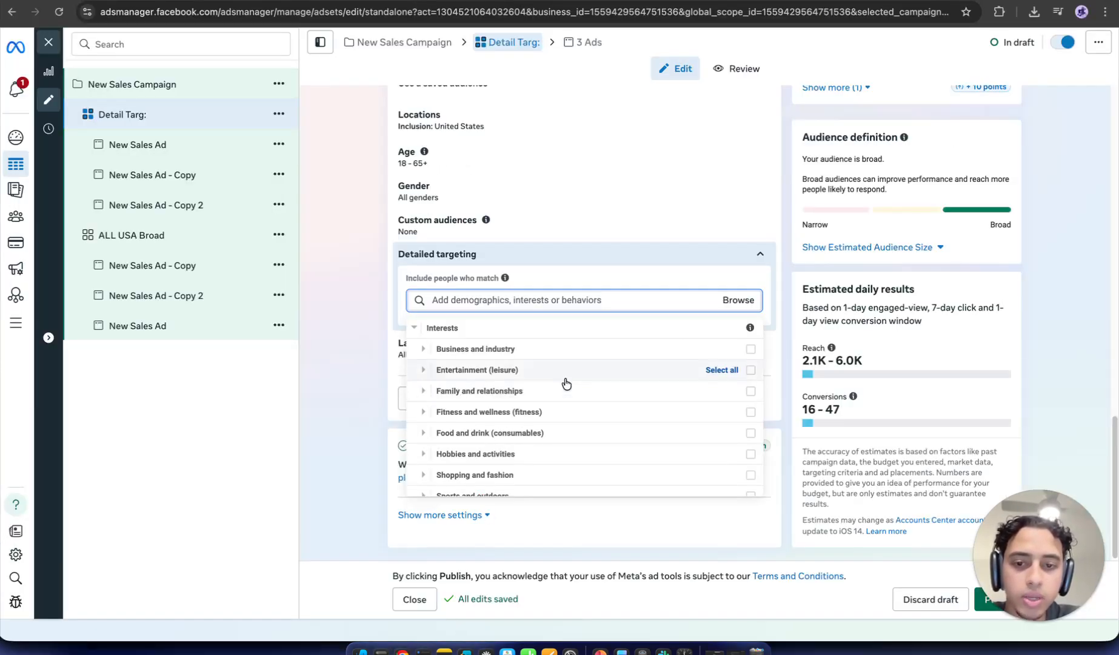
Step: Clear the mistyped text and search detailed targeting for 'clothing'
{"action": "left_click", "coordinate": [600, 300]}
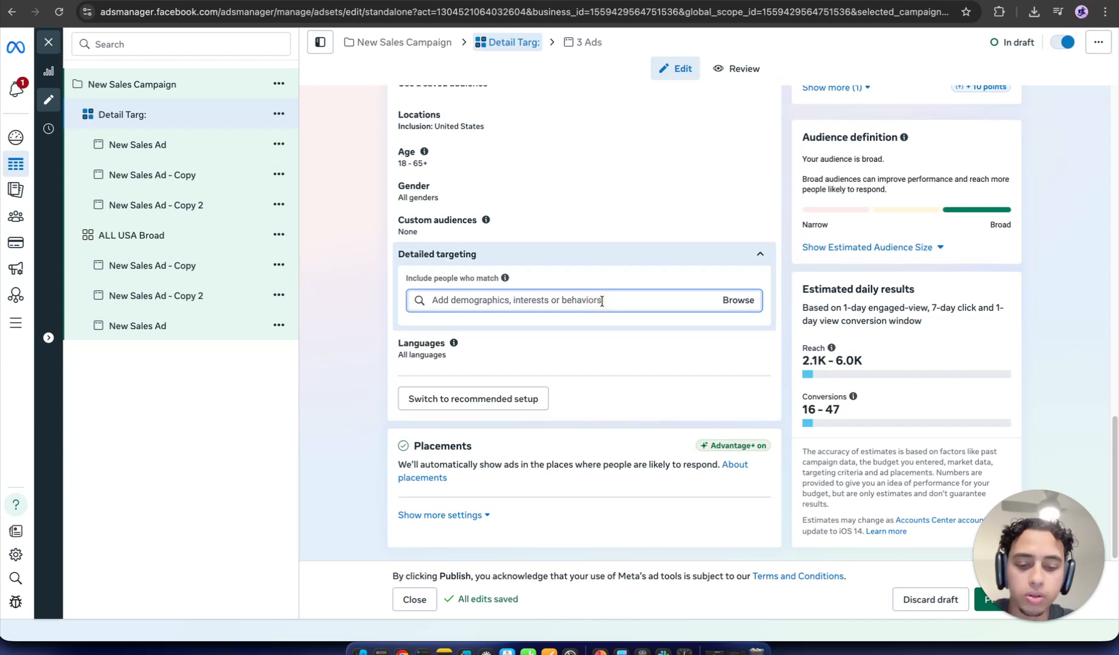
{"action": "type", "text": "fntr"}
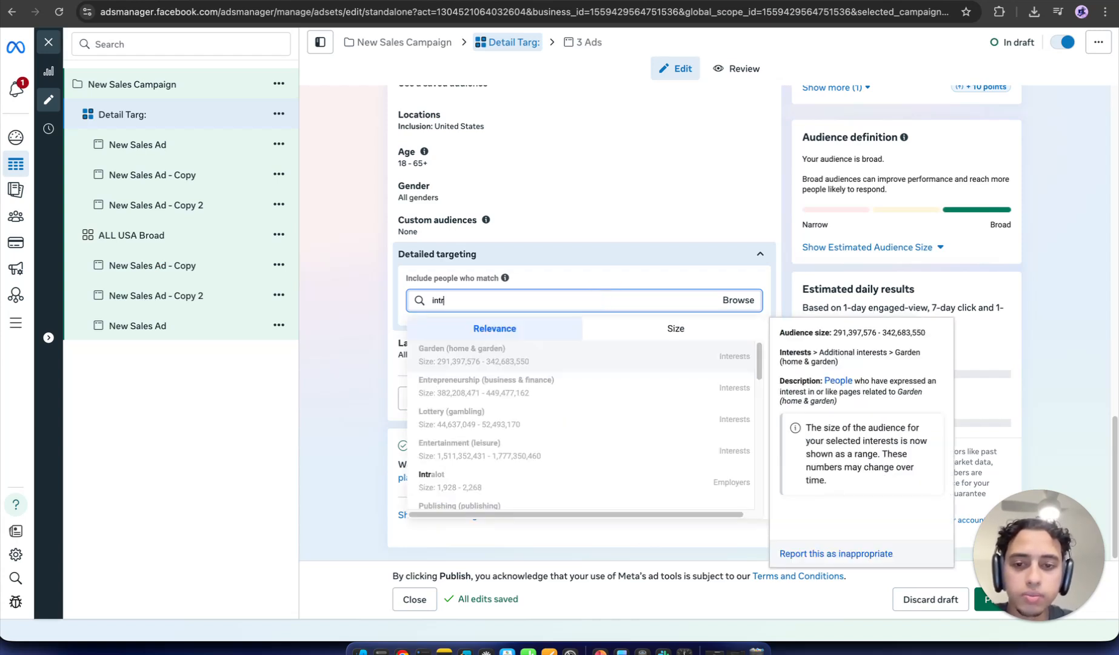
{"action": "key", "text": "BackSpace"}
{"action": "key", "text": "BackSpace"}
{"action": "key", "text": "BackSpace"}
{"action": "key", "text": "BackSpace"}
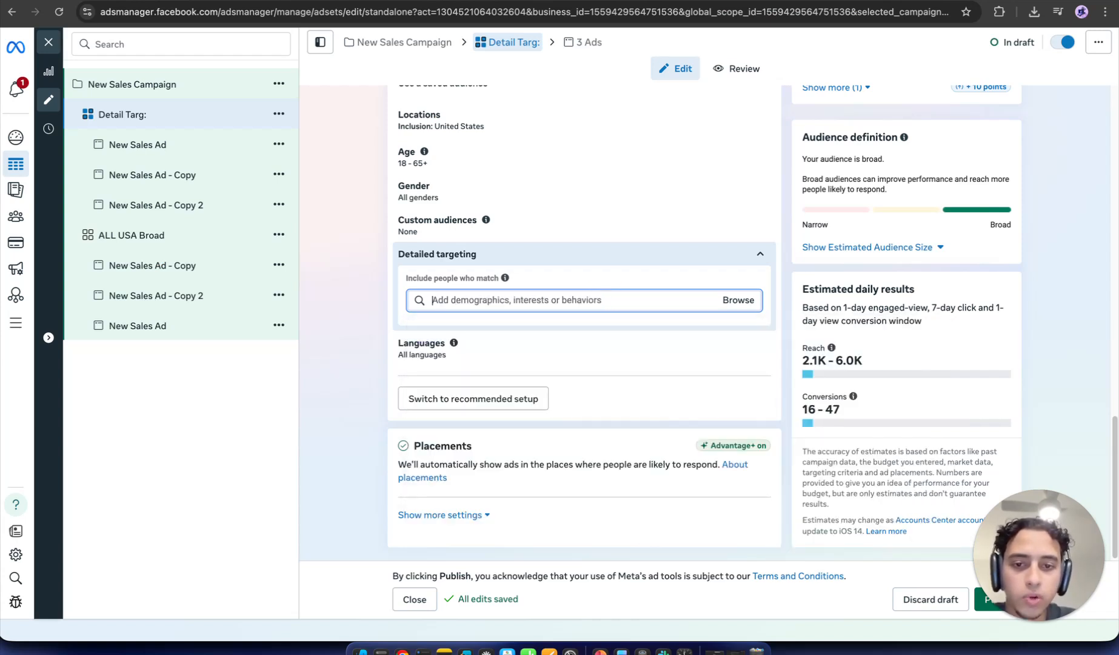
{"action": "left_click", "coordinate": [680, 300]}
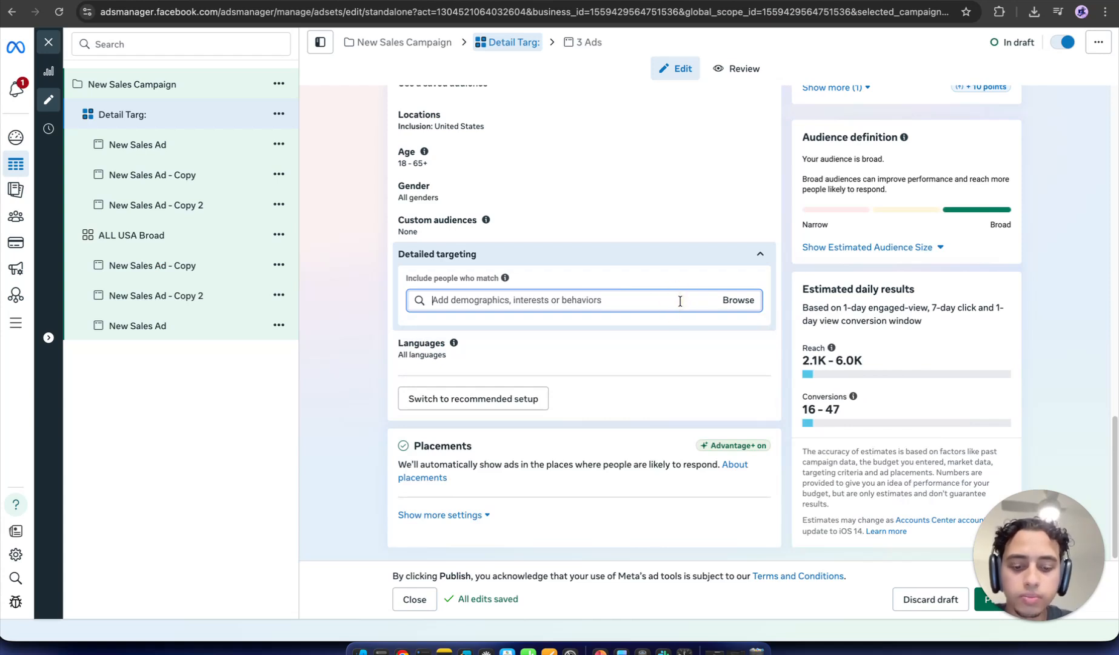
{"action": "type", "text": "clothin"}
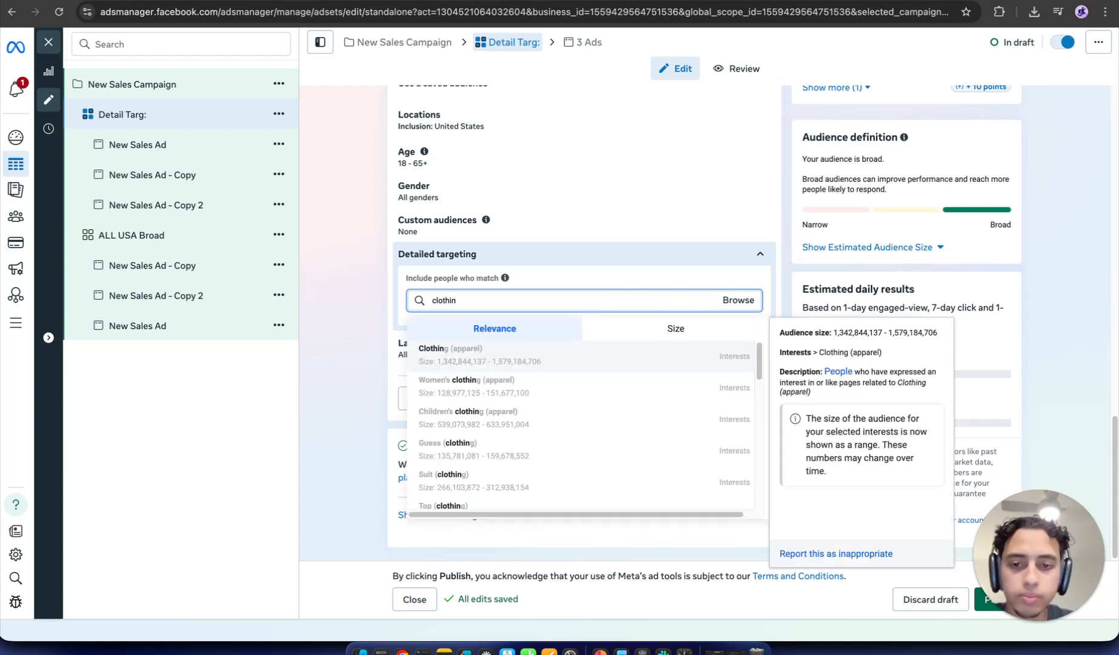
{"action": "type", "text": "g"}
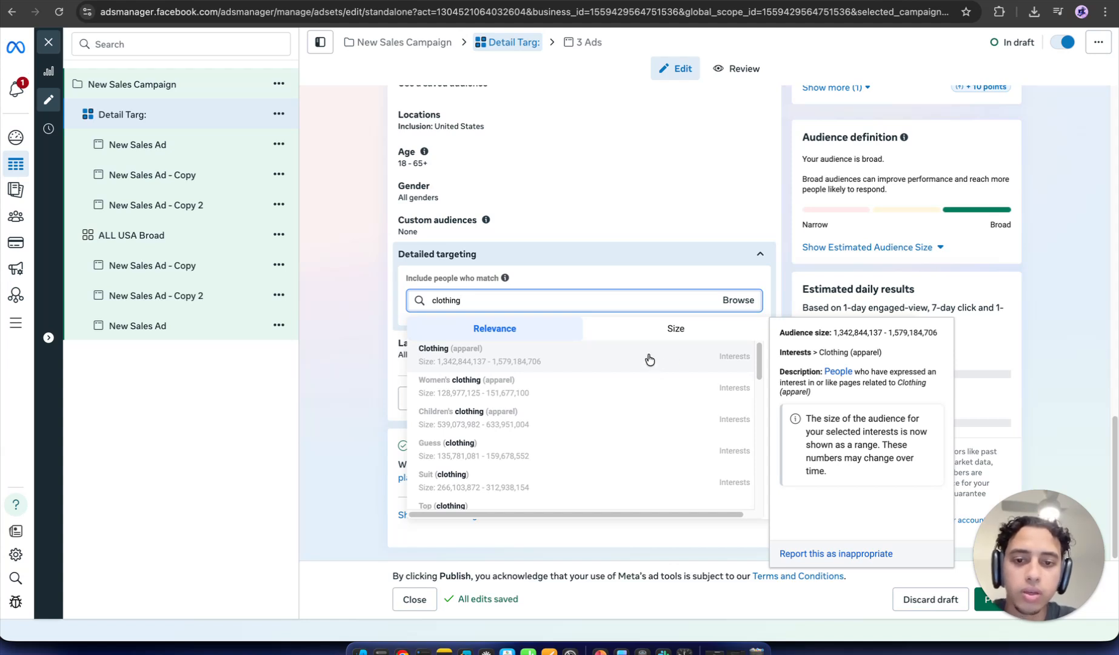
Step: Add Clothing (apparel) and show the estimated audience size of 120,700,000–142,000,000
{"action": "left_click", "coordinate": [735, 368]}
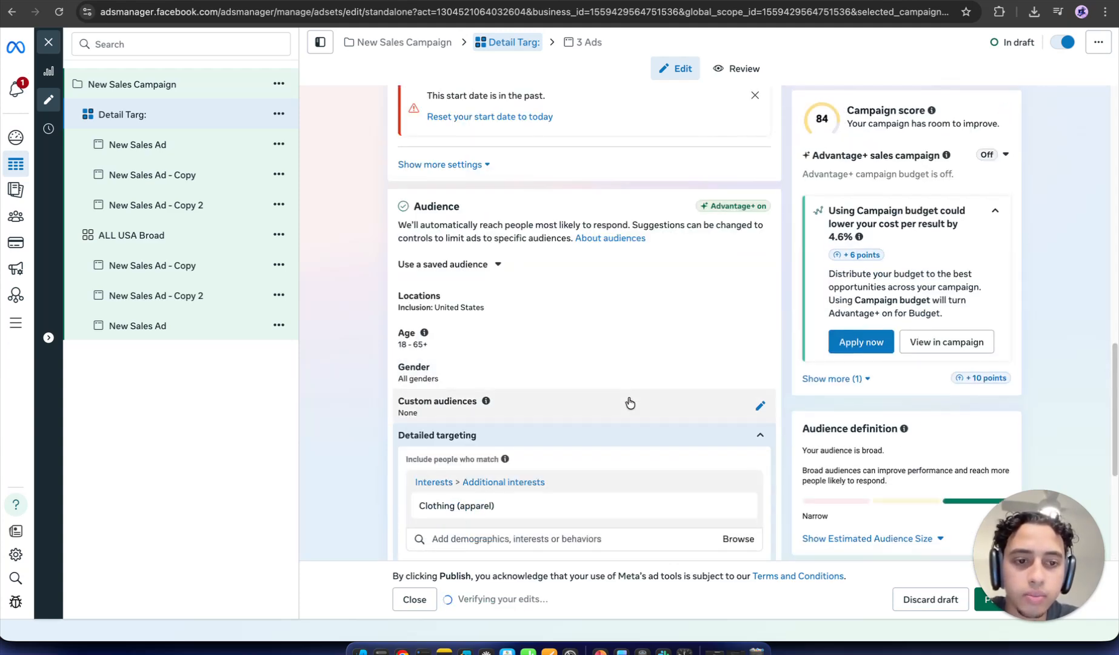
{"action": "scroll", "coordinate": [629, 402], "scroll_direction": "down", "scroll_amount": 1}
{"action": "mouse_move", "coordinate": [521, 486]}
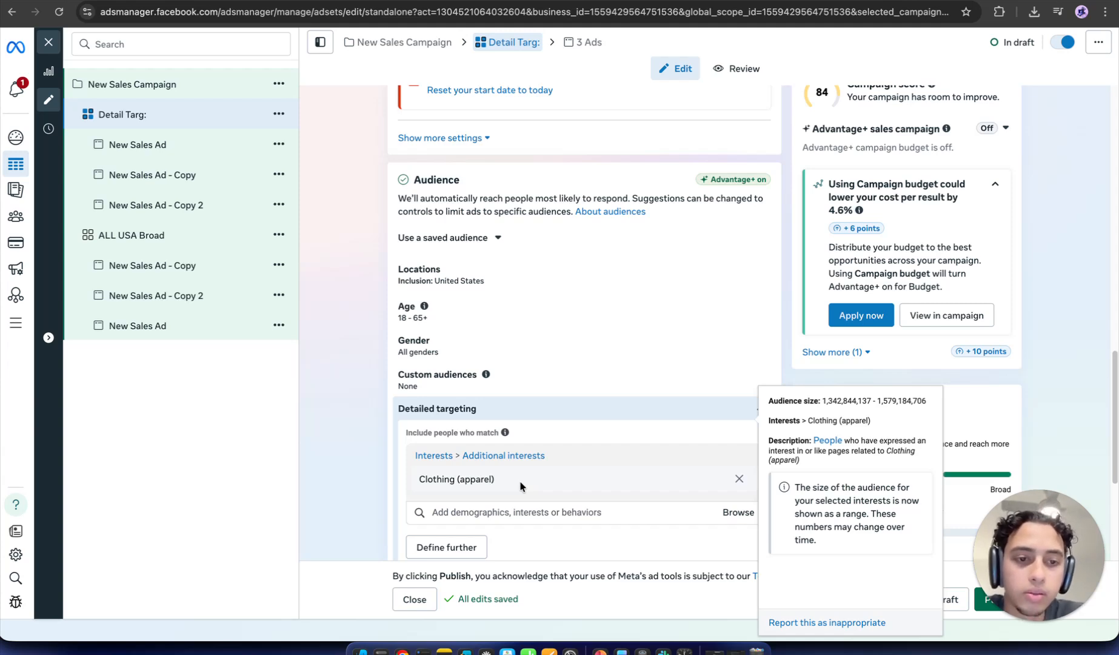
{"action": "scroll", "coordinate": [924, 364], "scroll_direction": "down", "scroll_amount": 2}
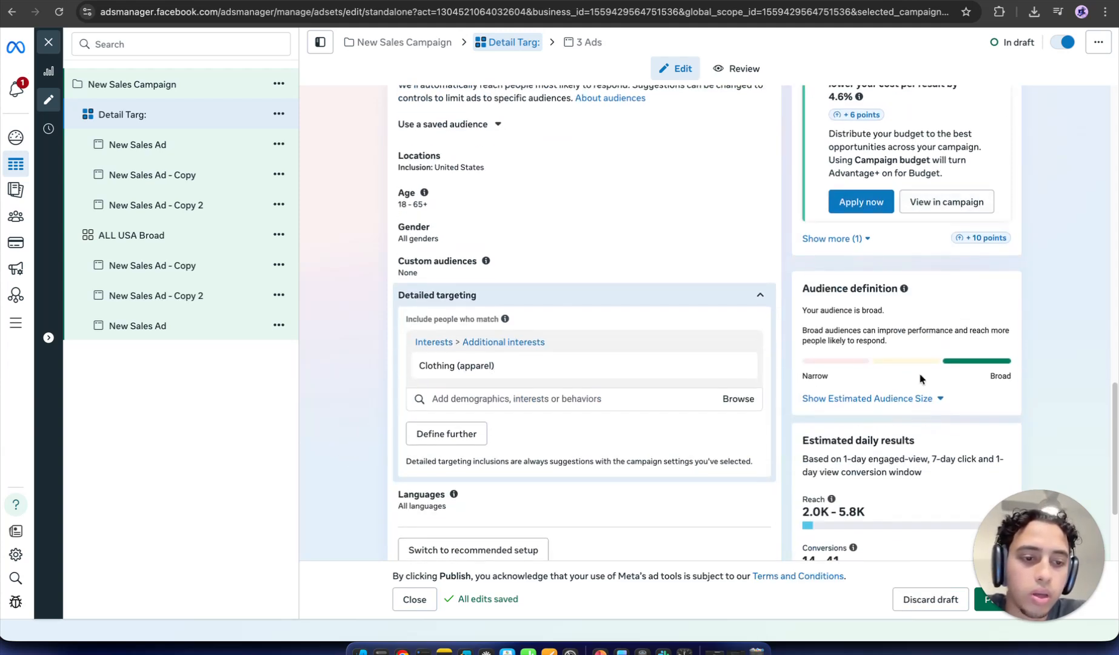
{"action": "left_click", "coordinate": [906, 398]}
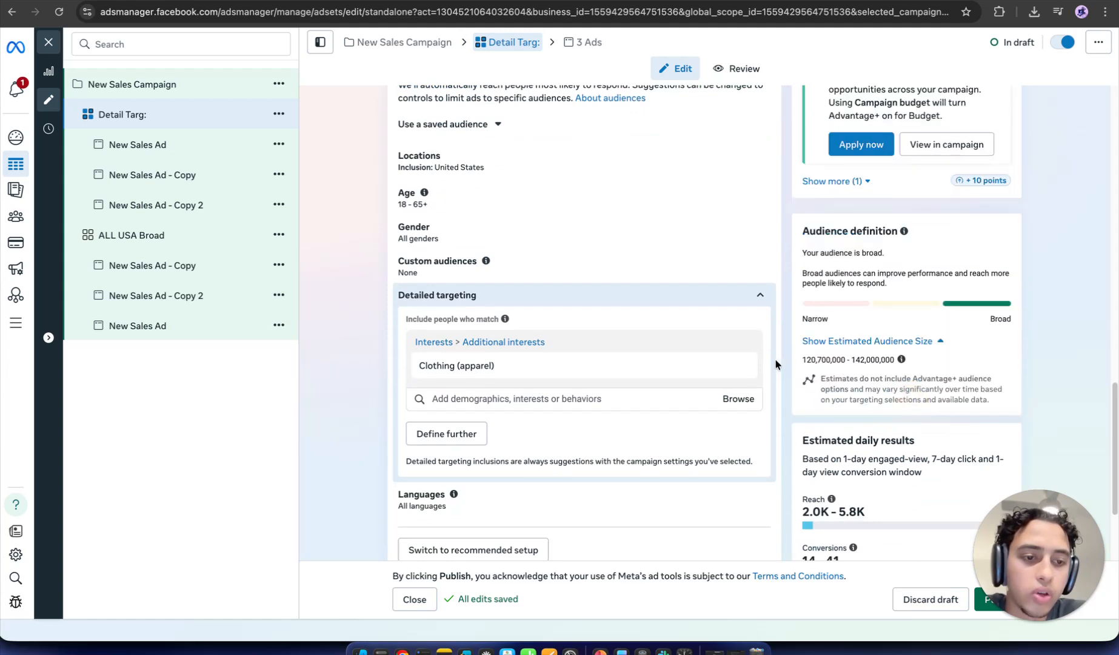
{"action": "left_click_drag", "start_coordinate": [803, 359], "coordinate": [844, 360]}
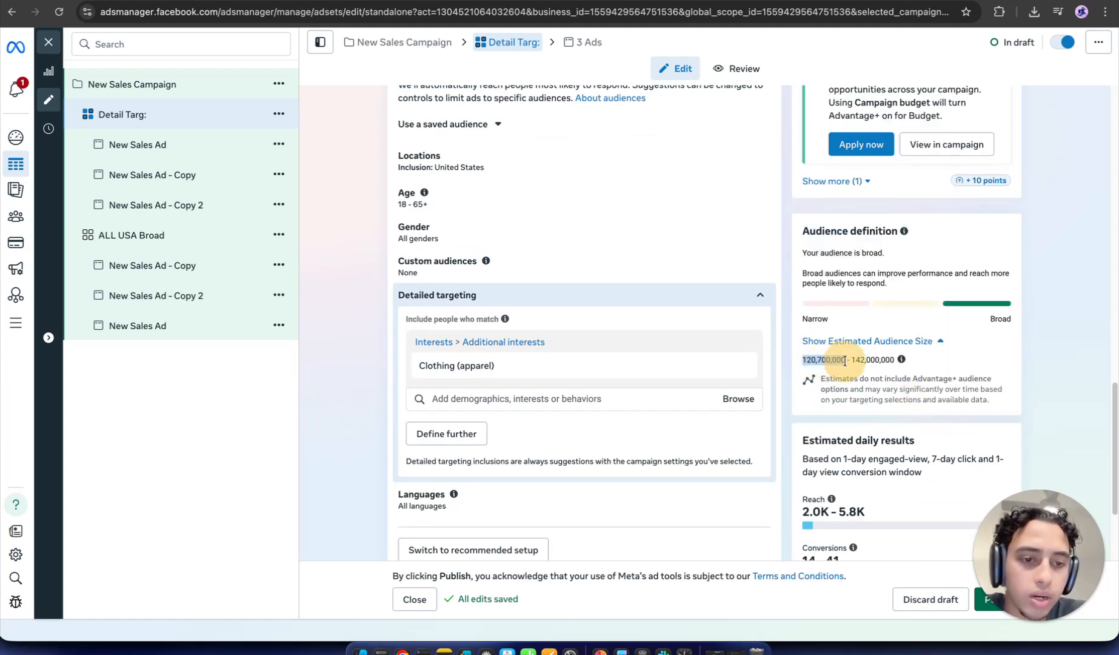
Step: Review the audience estimate and highlight the lower audience size figure
{"action": "scroll", "coordinate": [667, 367], "scroll_direction": "up", "scroll_amount": 3}
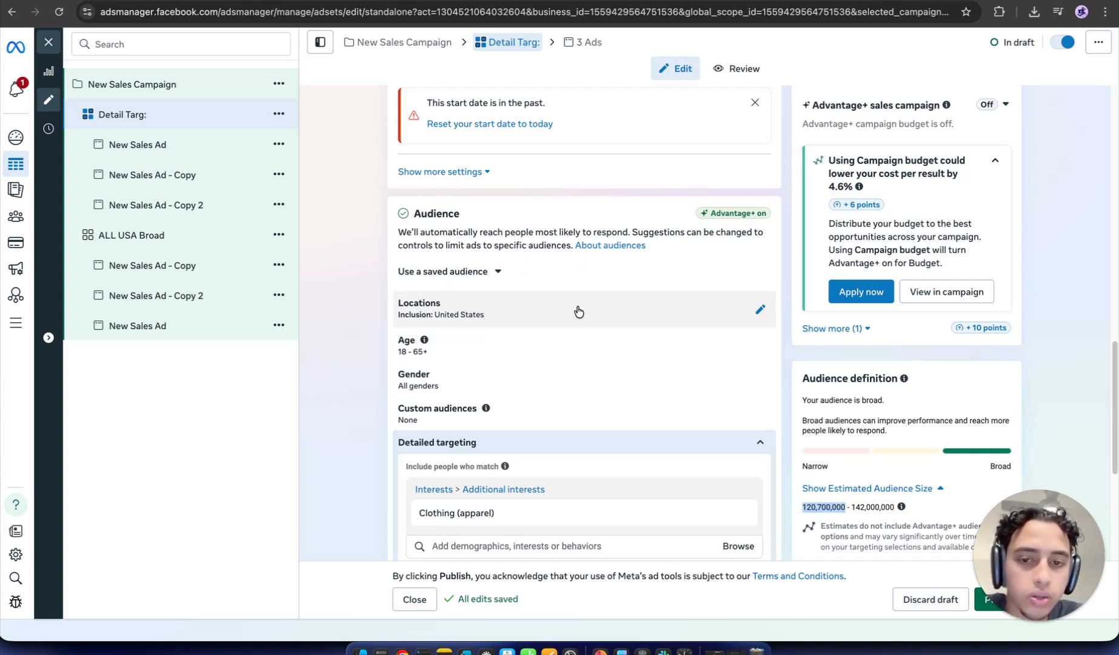
{"action": "scroll", "coordinate": [624, 321], "scroll_direction": "down", "scroll_amount": 2}
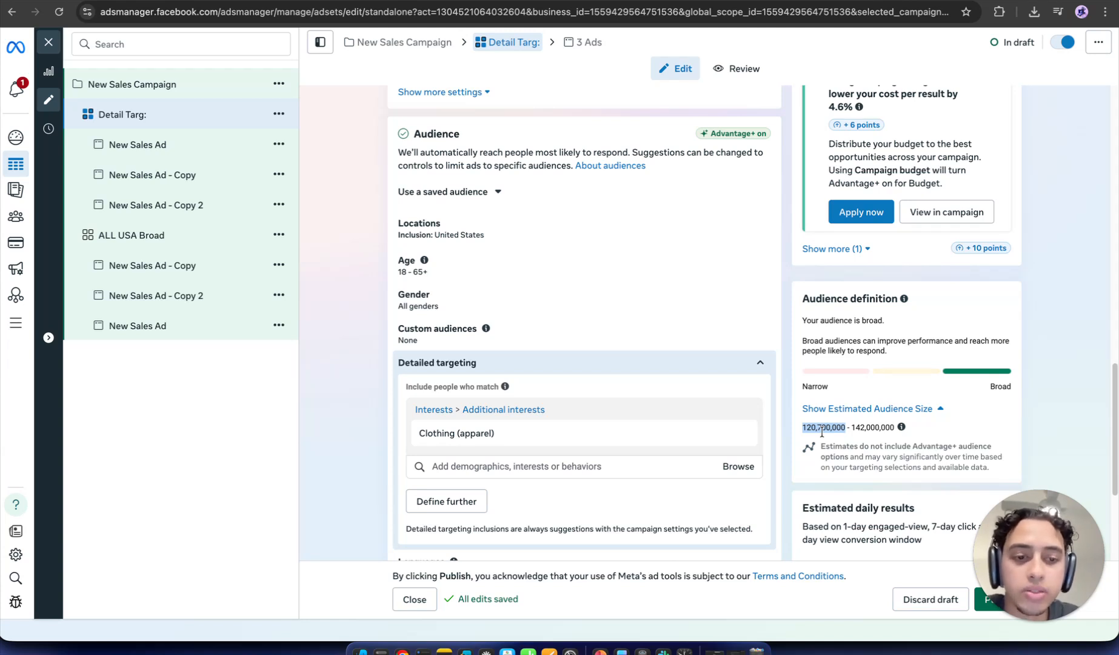
{"action": "left_click", "coordinate": [849, 441]}
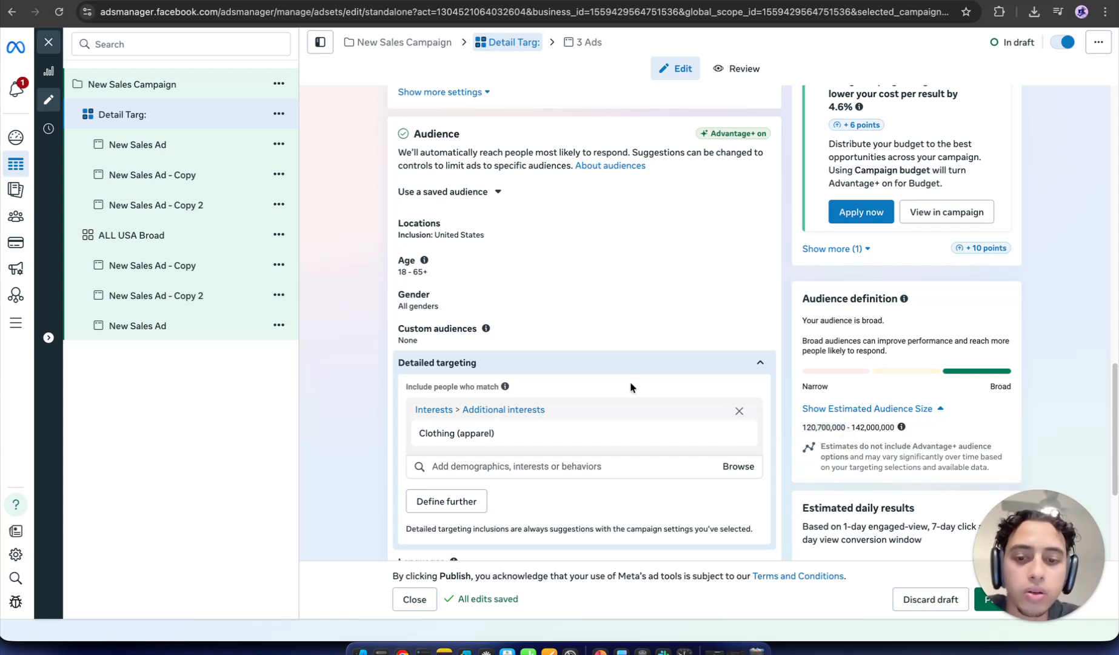
{"action": "mouse_move", "coordinate": [443, 435]}
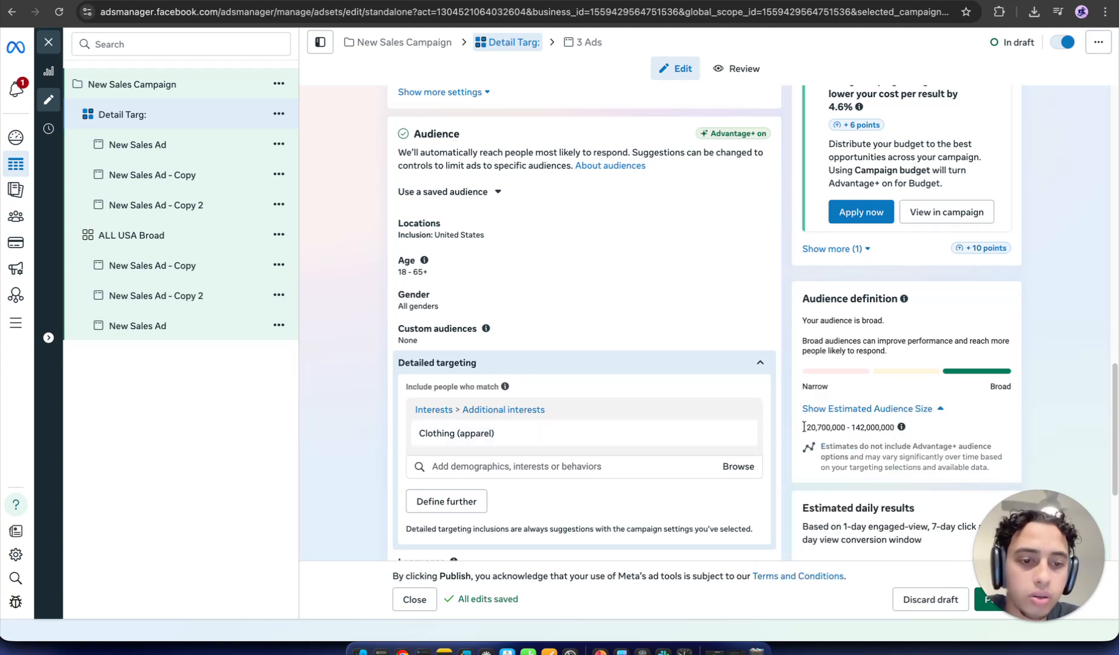
{"action": "left_click_drag", "start_coordinate": [806, 426], "coordinate": [847, 426]}
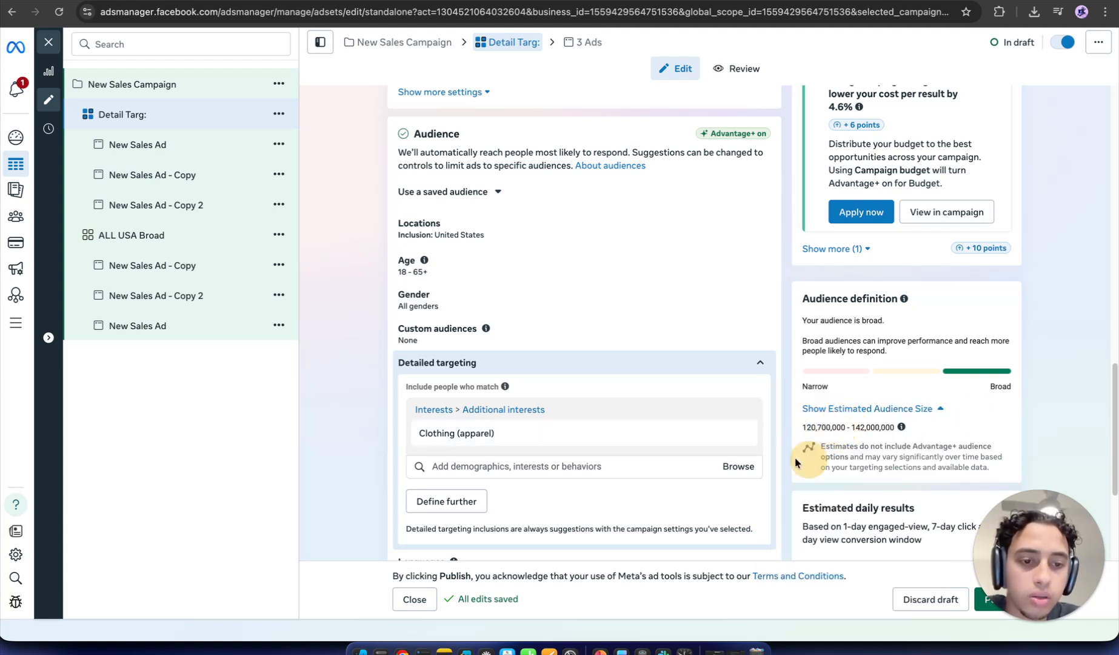
{"action": "mouse_move", "coordinate": [719, 434]}
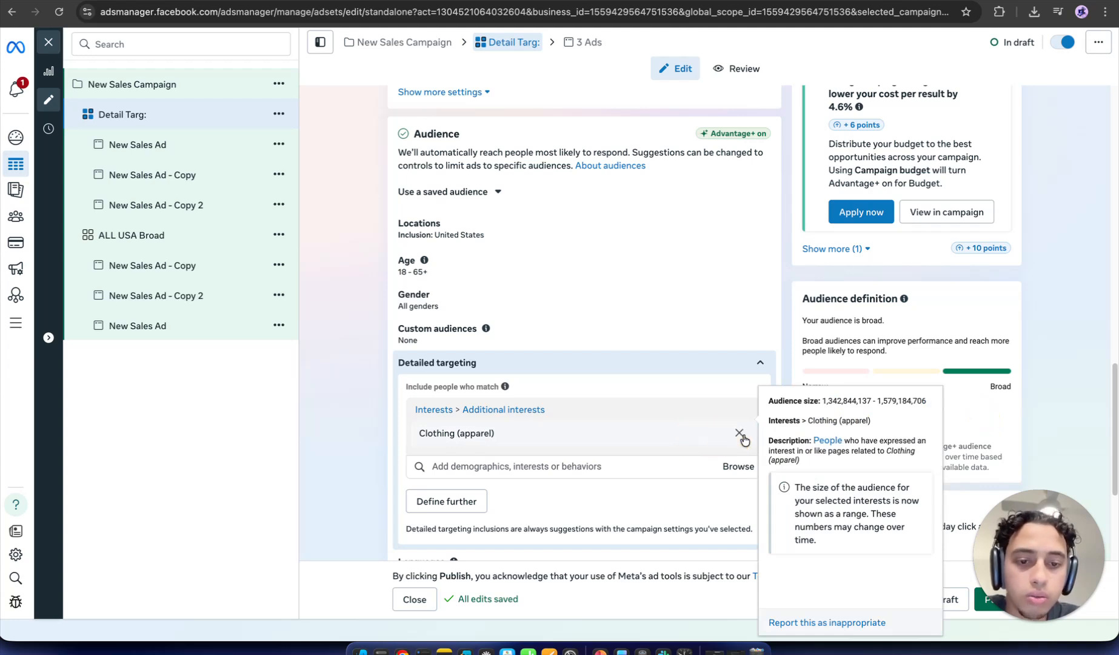
Step: Remove Clothing (apparel), then reopen the Detail Targ ad set and scroll down to its Audience section
{"action": "left_click", "coordinate": [739, 432]}
{"action": "left_click", "coordinate": [646, 417]}
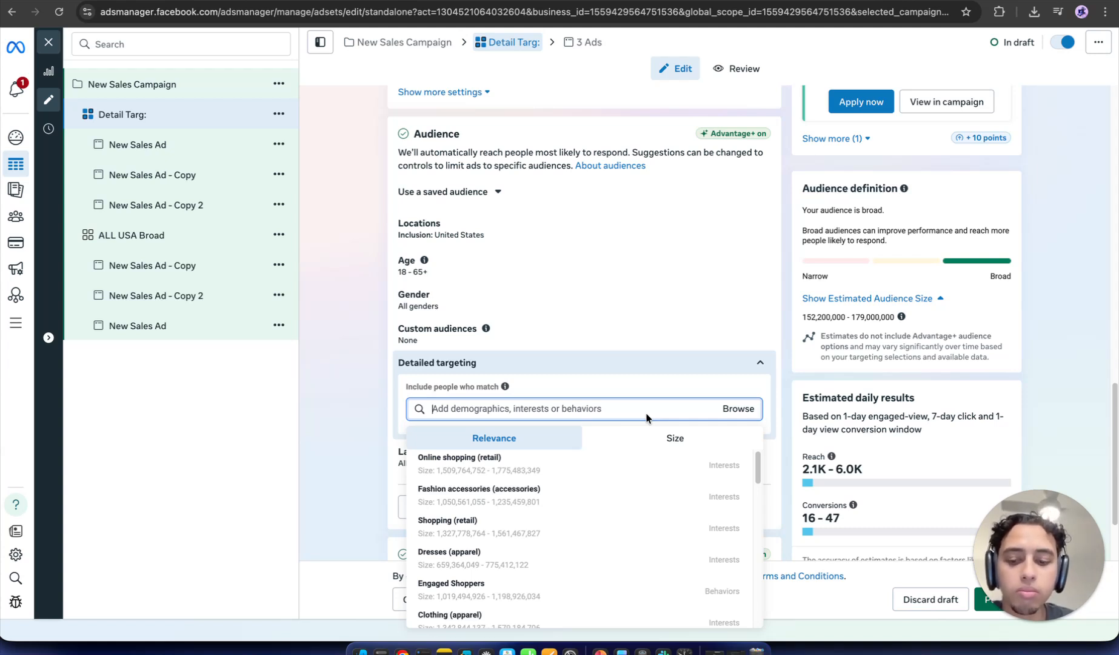
{"action": "type", "text": "sw"}
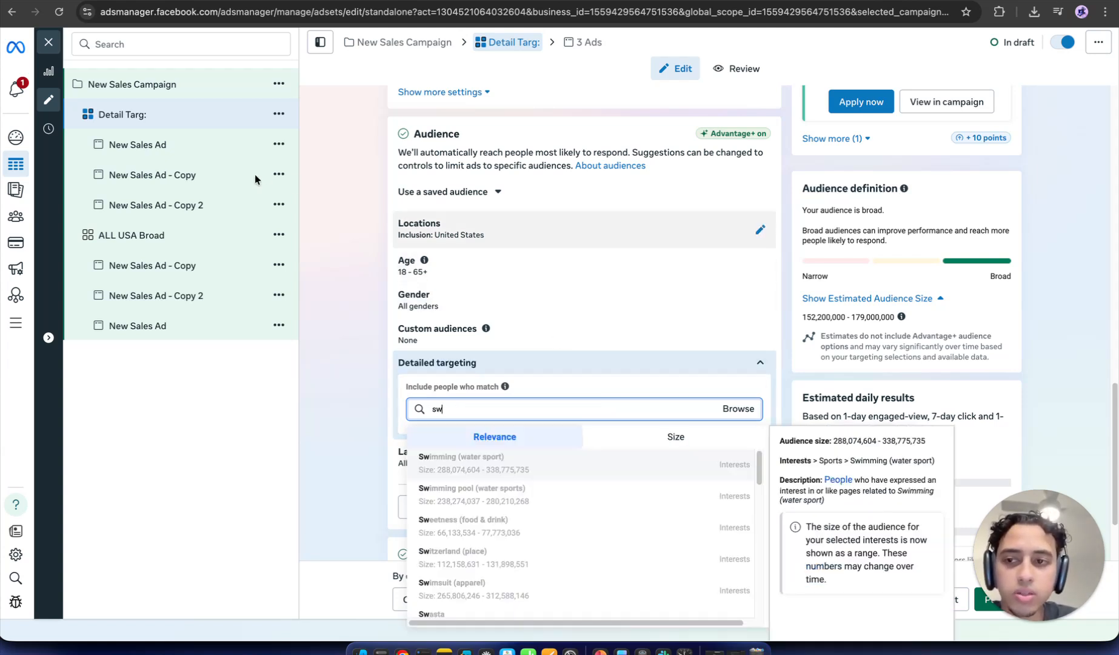
{"action": "left_click", "coordinate": [237, 178]}
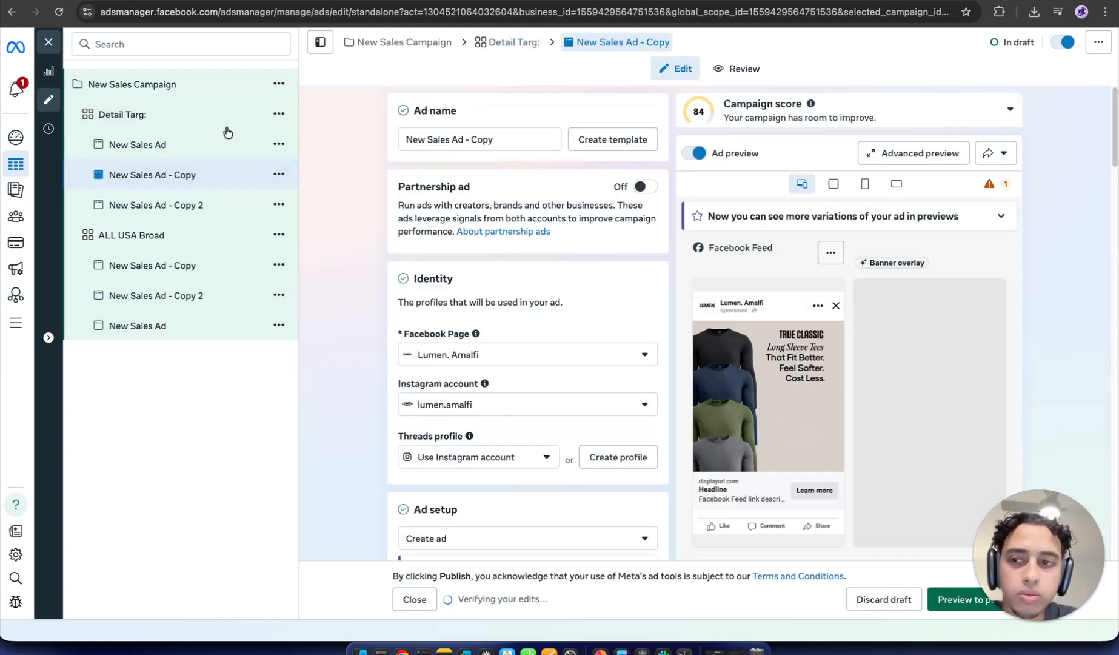
{"action": "left_click", "coordinate": [201, 129]}
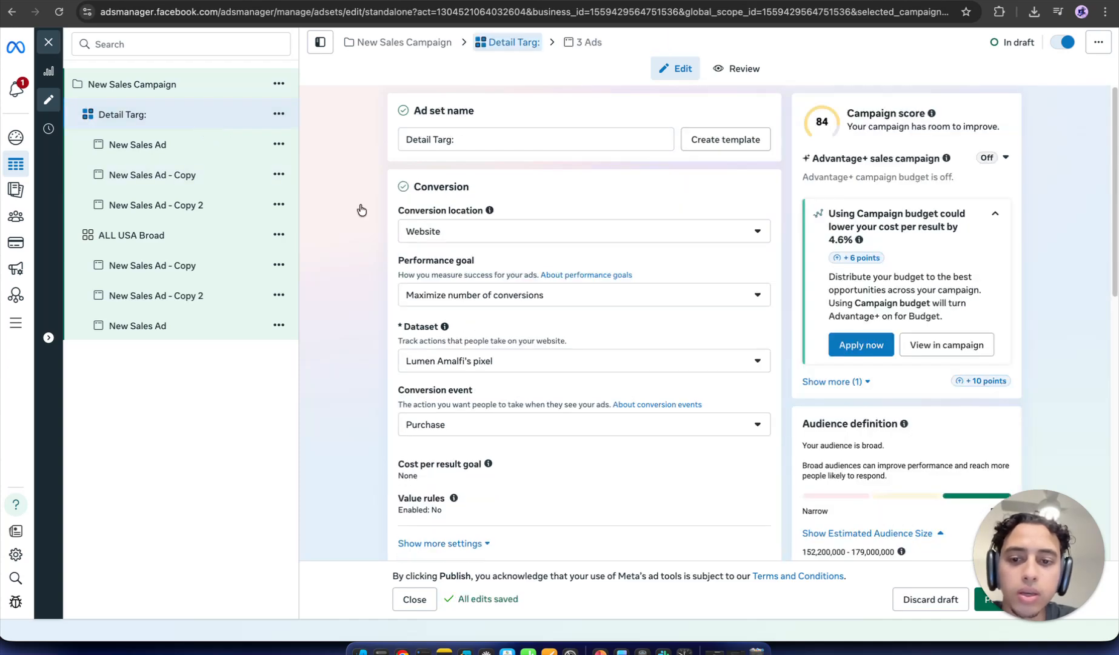
{"action": "scroll", "coordinate": [531, 395], "scroll_direction": "down", "scroll_amount": 5}
{"action": "scroll", "coordinate": [531, 394], "scroll_direction": "down", "scroll_amount": 15}
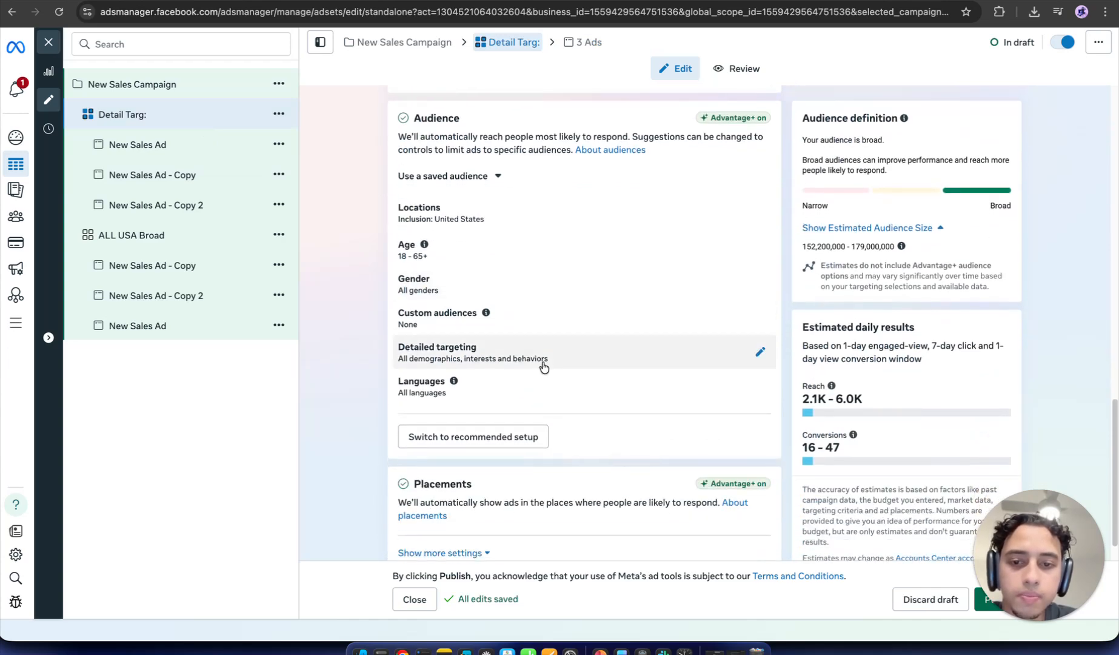
Step: Search 'sweater' and add Sweater (apparel), bringing the estimate to 52,400,000–61,600,000
{"action": "left_click", "coordinate": [542, 363]}
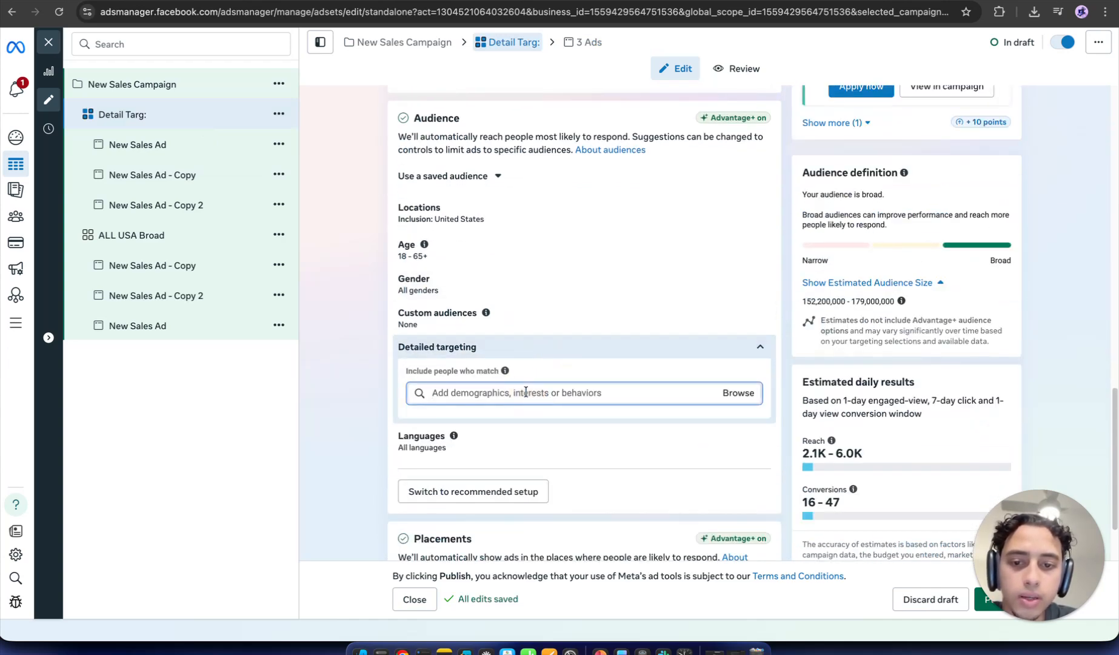
{"action": "type", "text": "sweater"}
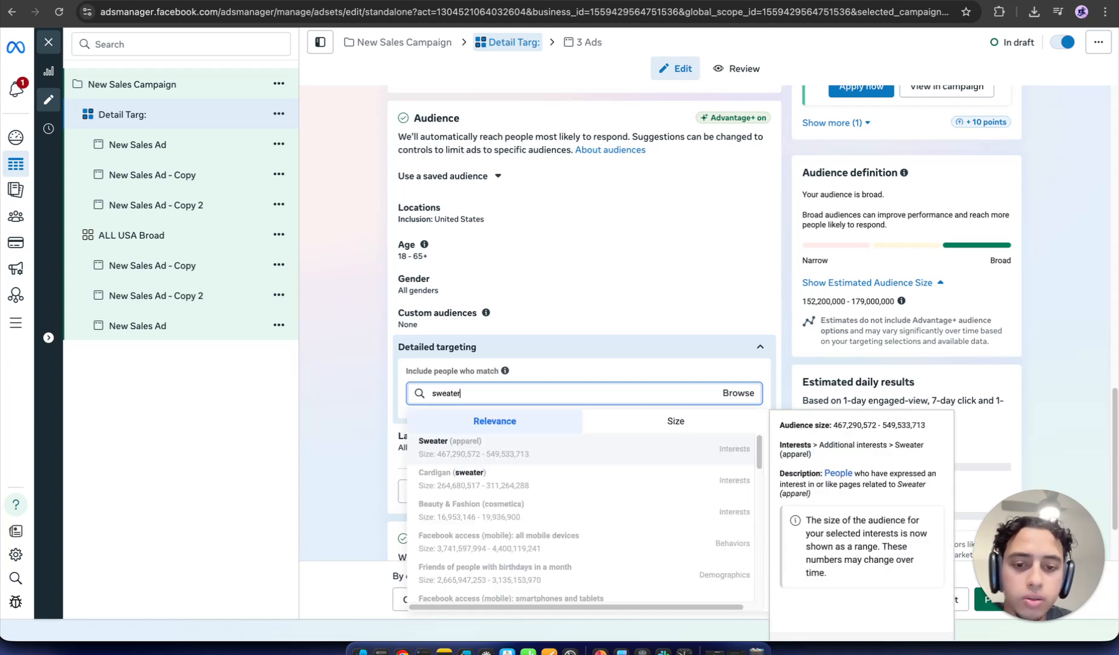
{"action": "left_click", "coordinate": [735, 457]}
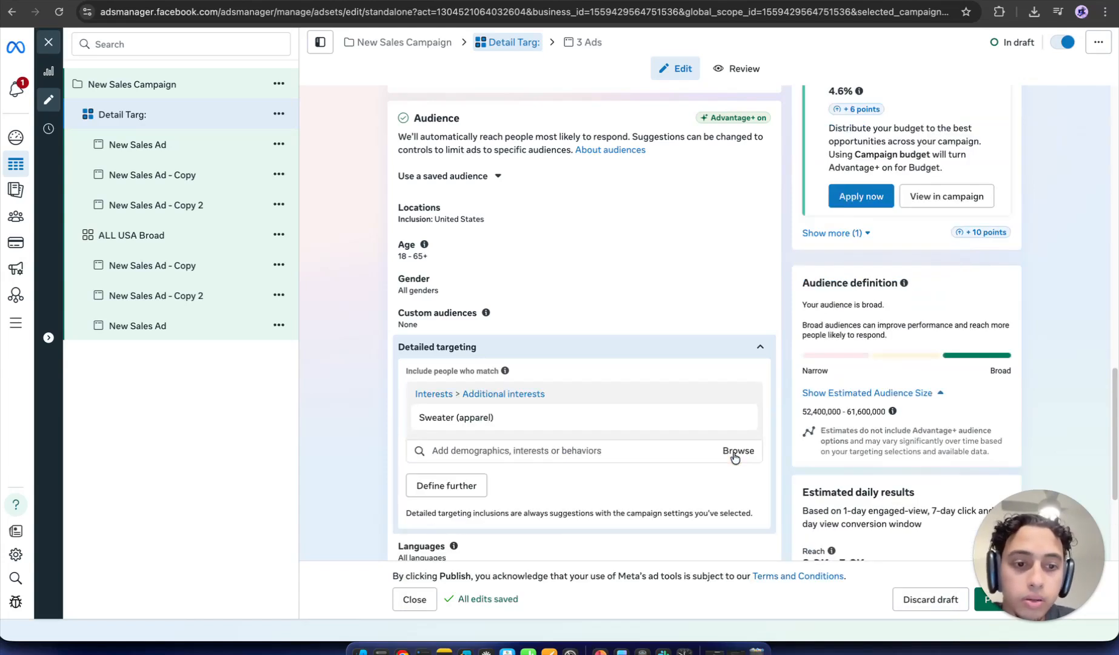
{"action": "left_click_drag", "start_coordinate": [806, 411], "coordinate": [825, 413]}
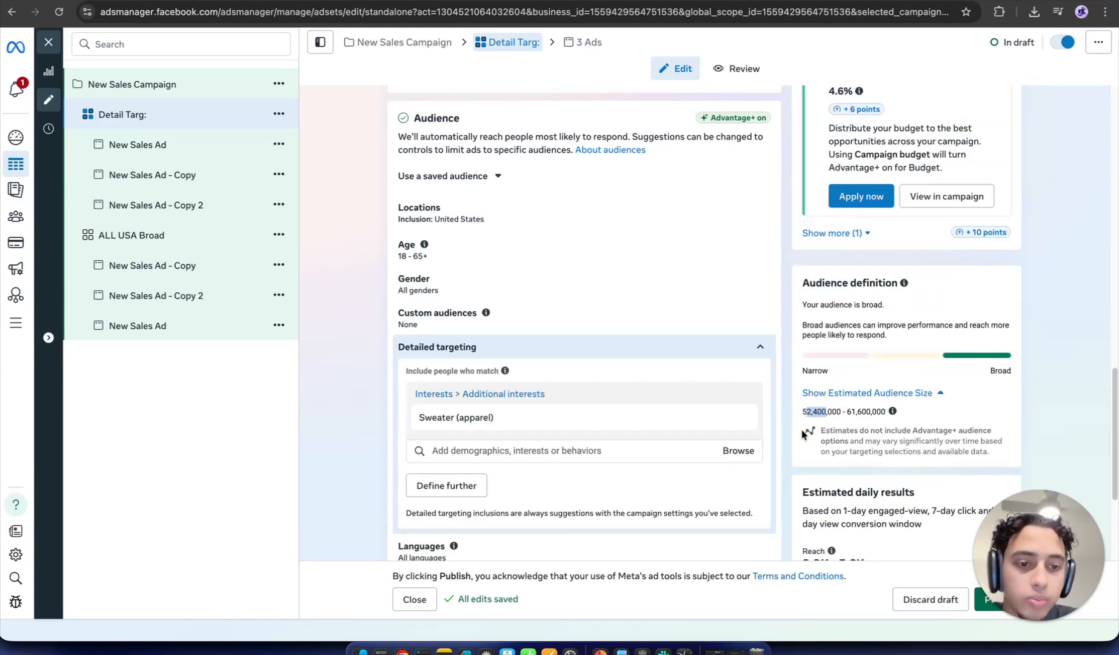
{"action": "left_click", "coordinate": [804, 434]}
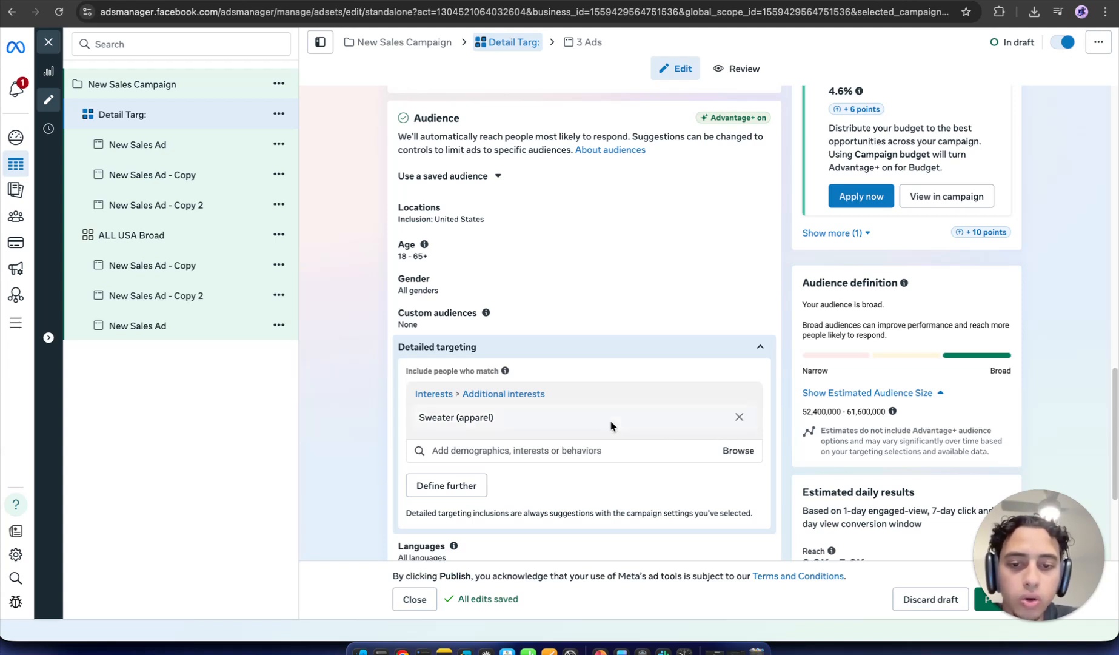
{"action": "left_click", "coordinate": [559, 451]}
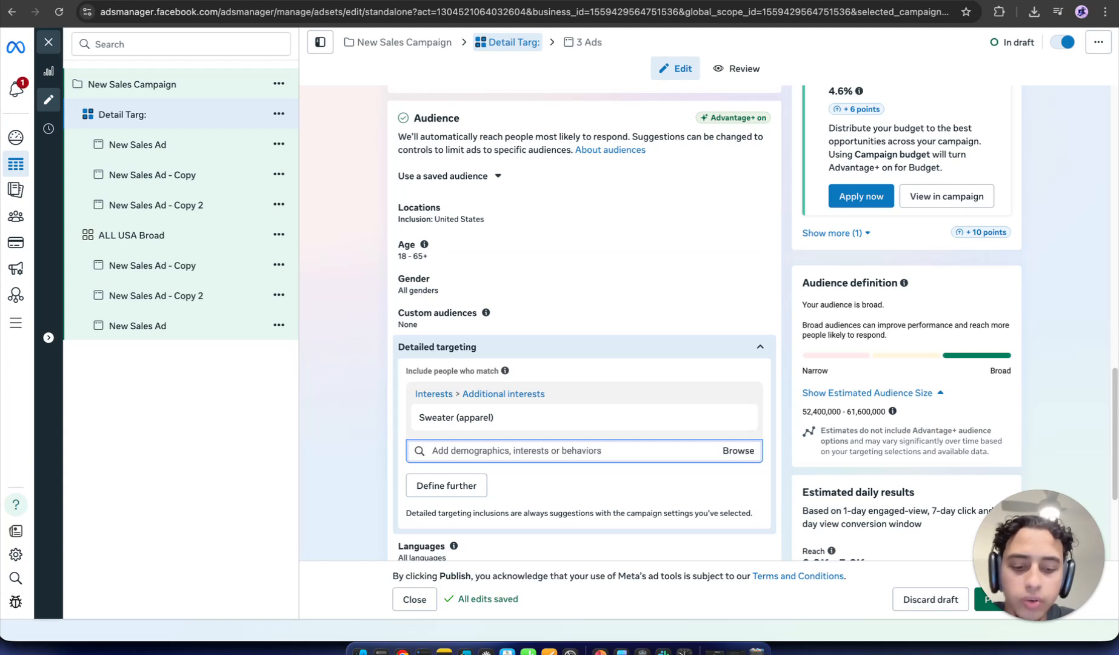
{"action": "type", "text": "polo"}
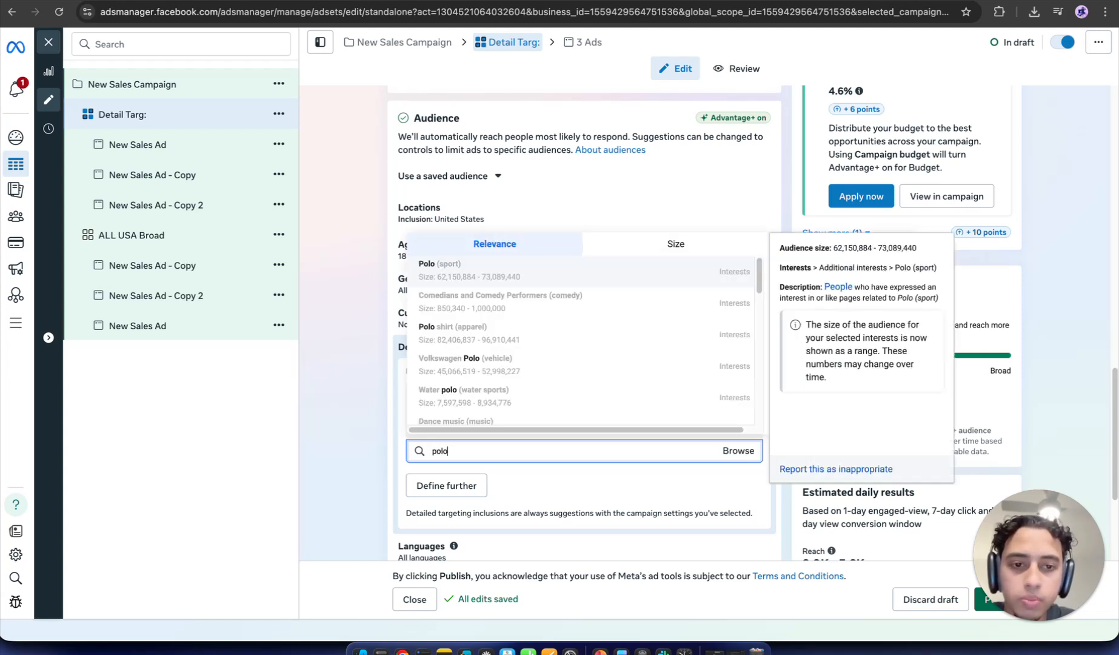
{"action": "scroll", "coordinate": [645, 362], "scroll_direction": "down", "scroll_amount": 1}
{"action": "scroll", "coordinate": [639, 332], "scroll_direction": "up", "scroll_amount": 1}
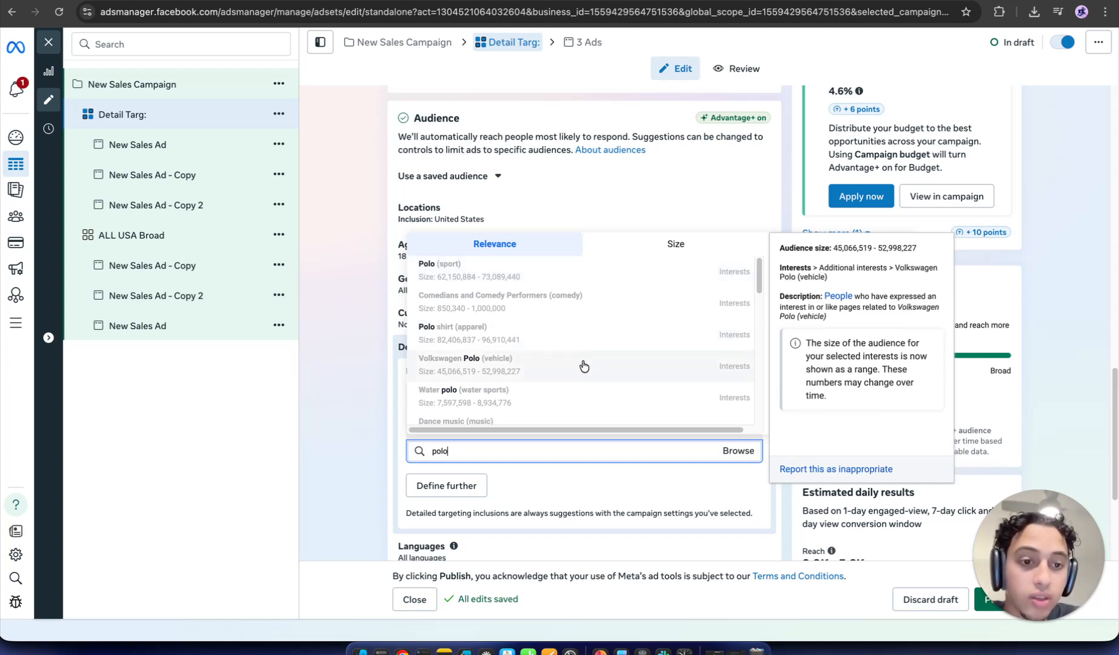
{"action": "scroll", "coordinate": [584, 366], "scroll_direction": "down", "scroll_amount": 5}
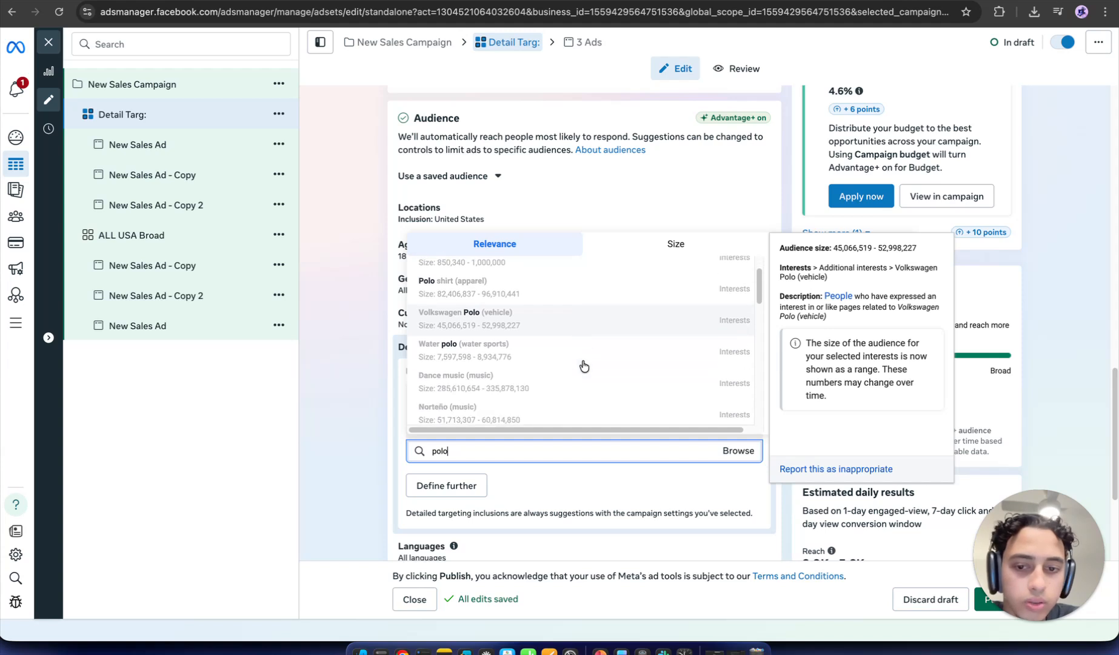
{"action": "scroll", "coordinate": [584, 365], "scroll_direction": "down", "scroll_amount": 1}
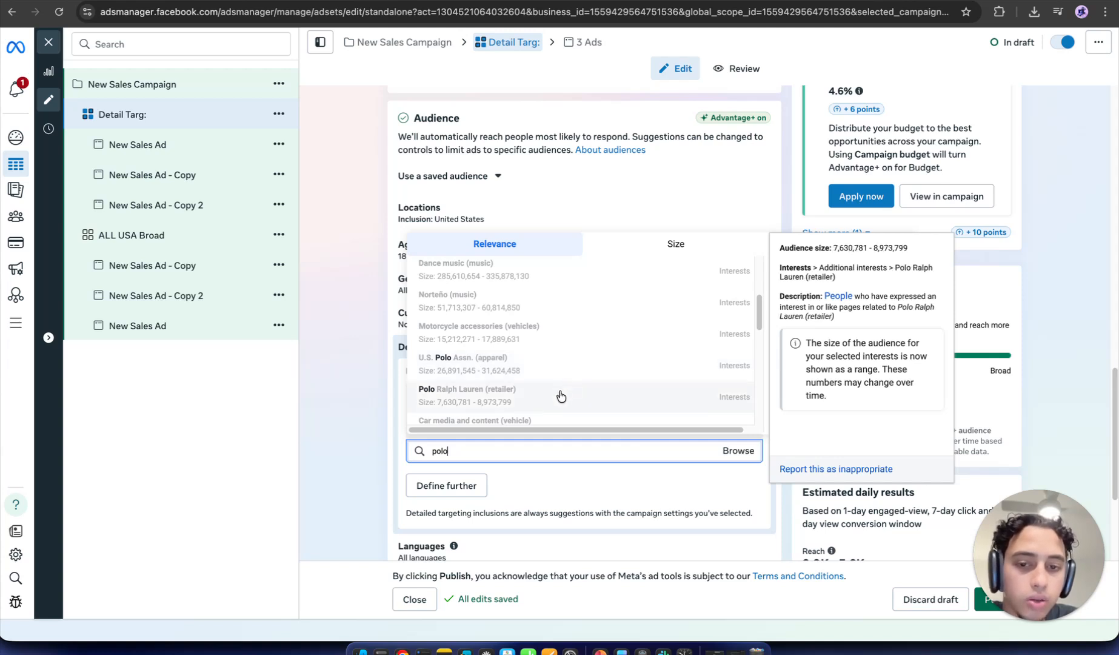
{"action": "scroll", "coordinate": [559, 397], "scroll_direction": "down", "scroll_amount": 8}
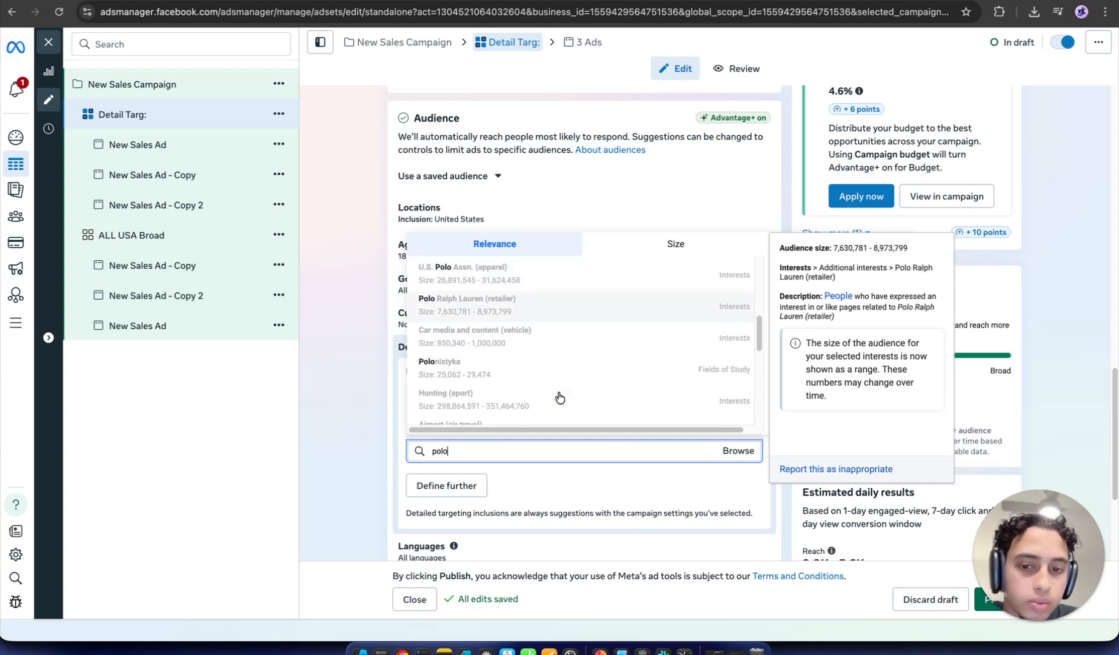
{"action": "scroll", "coordinate": [560, 397], "scroll_direction": "up", "scroll_amount": 10}
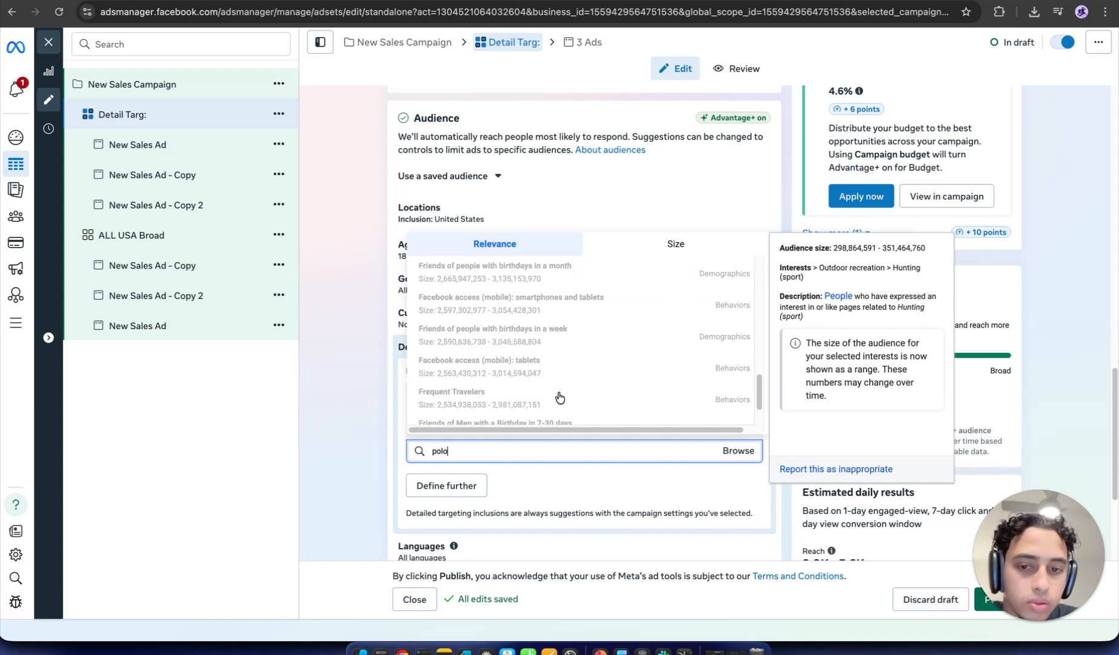
{"action": "left_click", "coordinate": [570, 466]}
{"action": "left_click", "coordinate": [576, 453]}
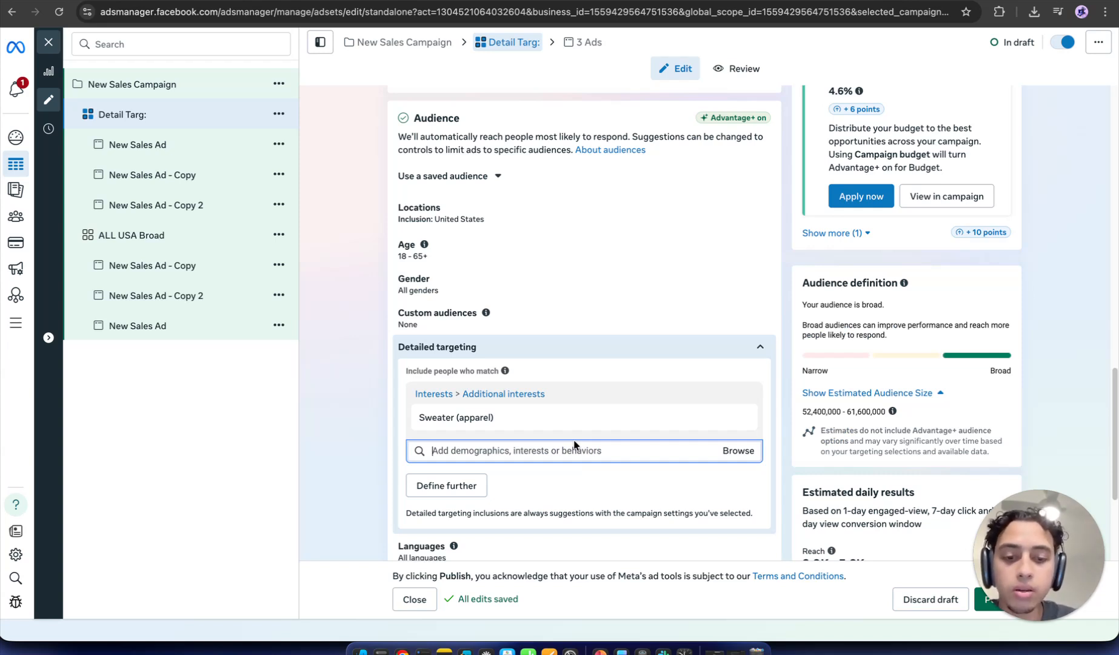
Step: Browse Interests > Shopping and fashion > Clothing (apparel) and add Men's clothing (apparel), raising the estimate to 66,000,000–77,600,000
{"action": "left_click", "coordinate": [737, 452]}
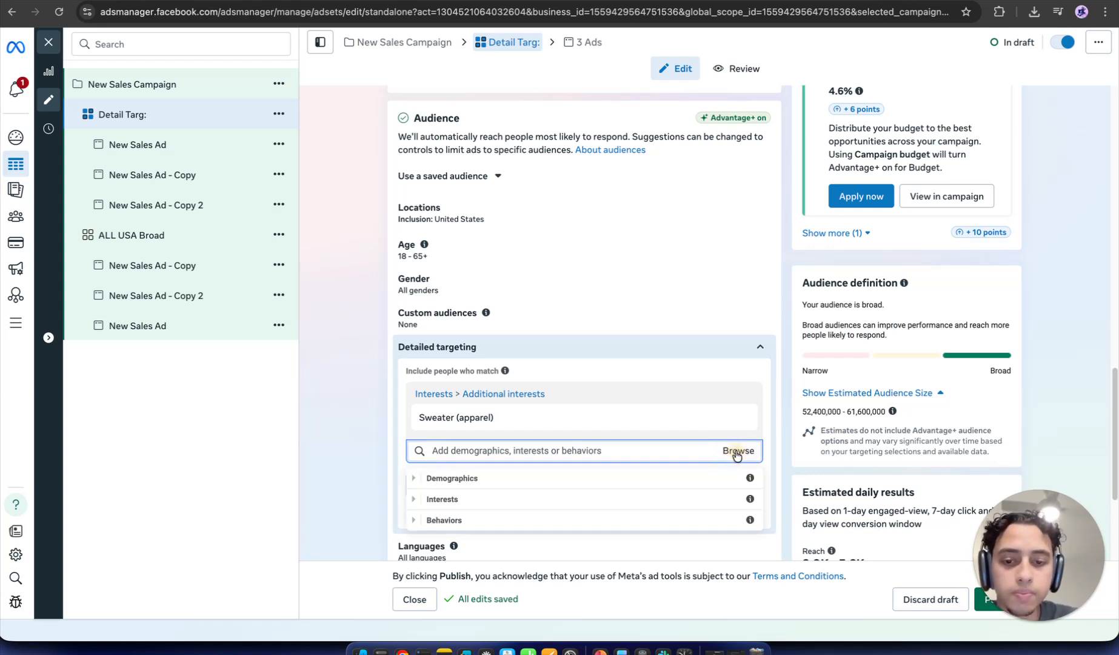
{"action": "left_click", "coordinate": [564, 508]}
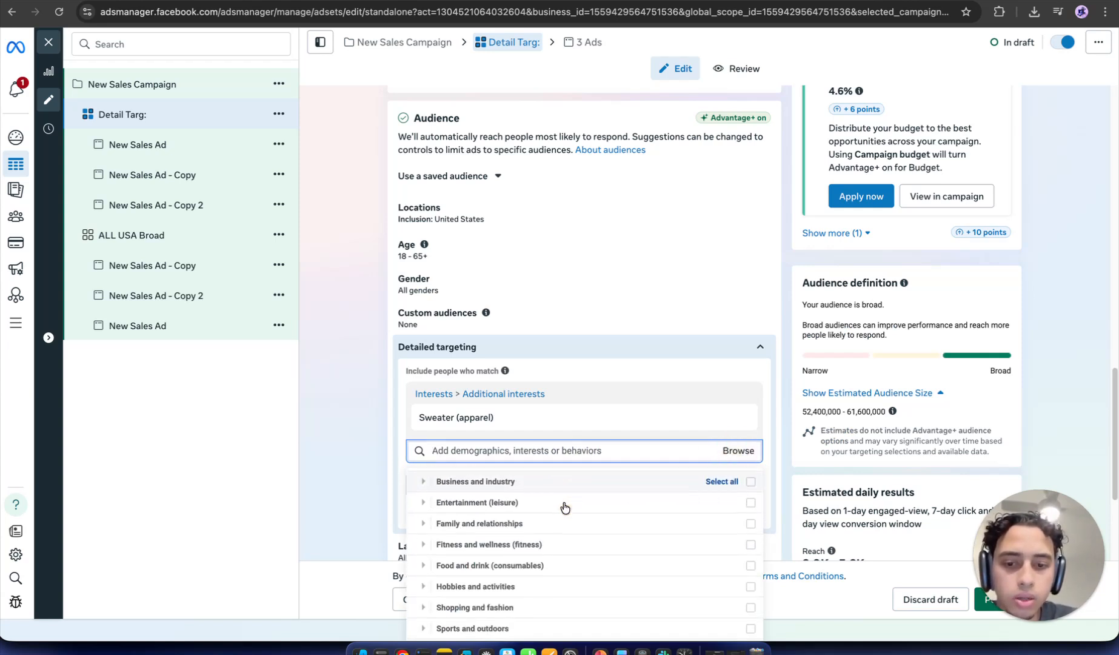
{"action": "scroll", "coordinate": [491, 497], "scroll_direction": "down", "scroll_amount": 2}
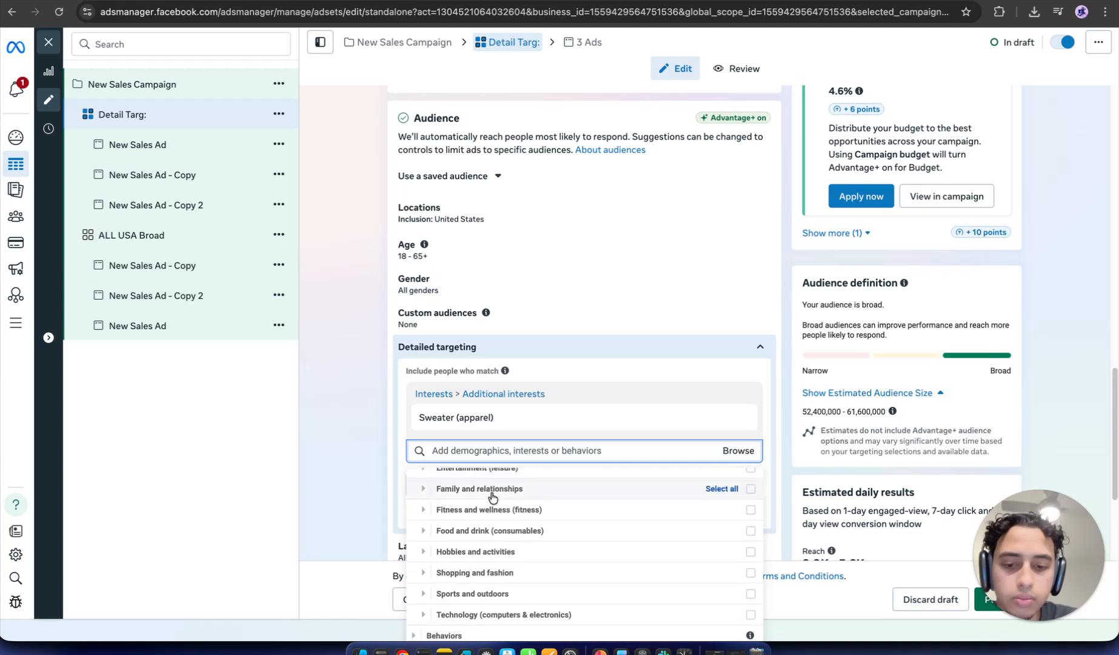
{"action": "left_click", "coordinate": [518, 579]}
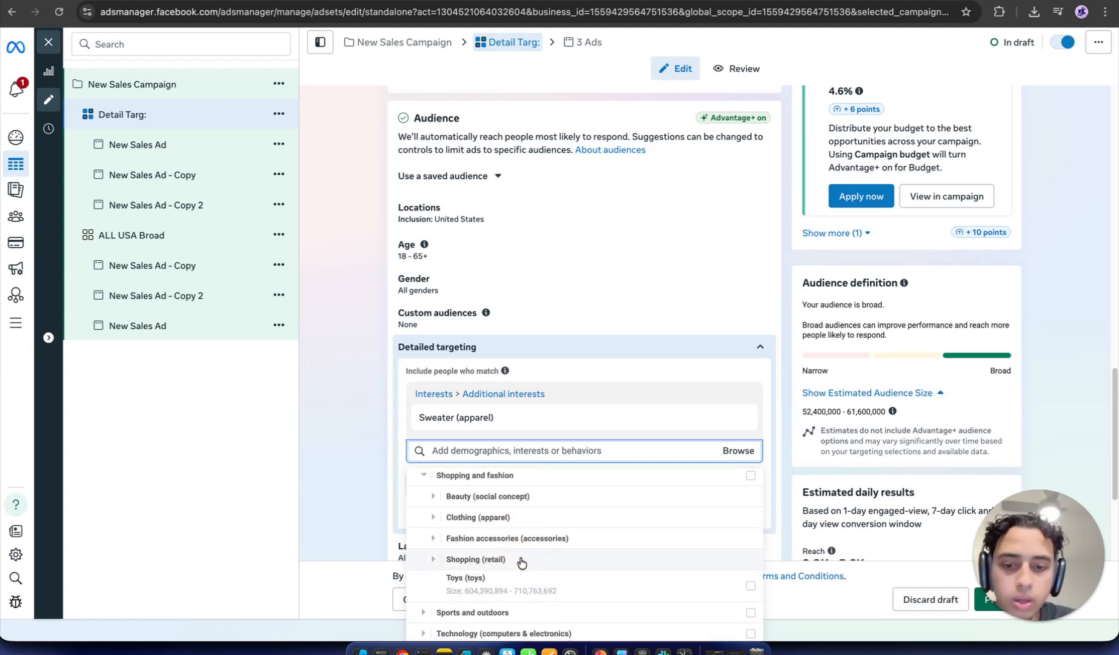
{"action": "scroll", "coordinate": [521, 563], "scroll_direction": "down", "scroll_amount": 1}
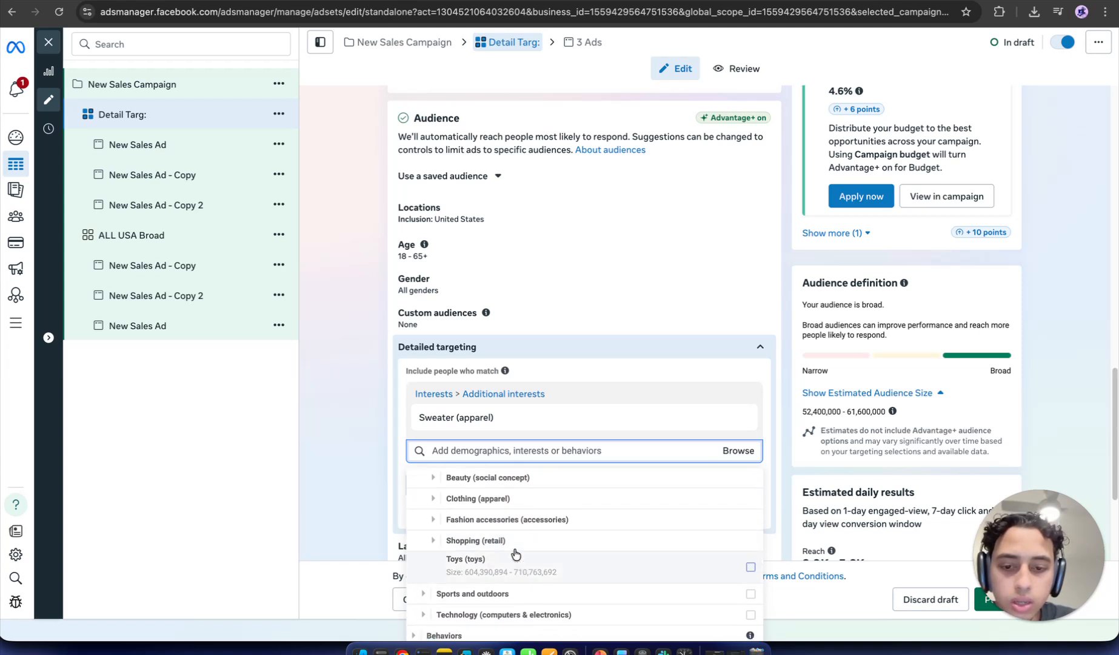
{"action": "left_click", "coordinate": [515, 499]}
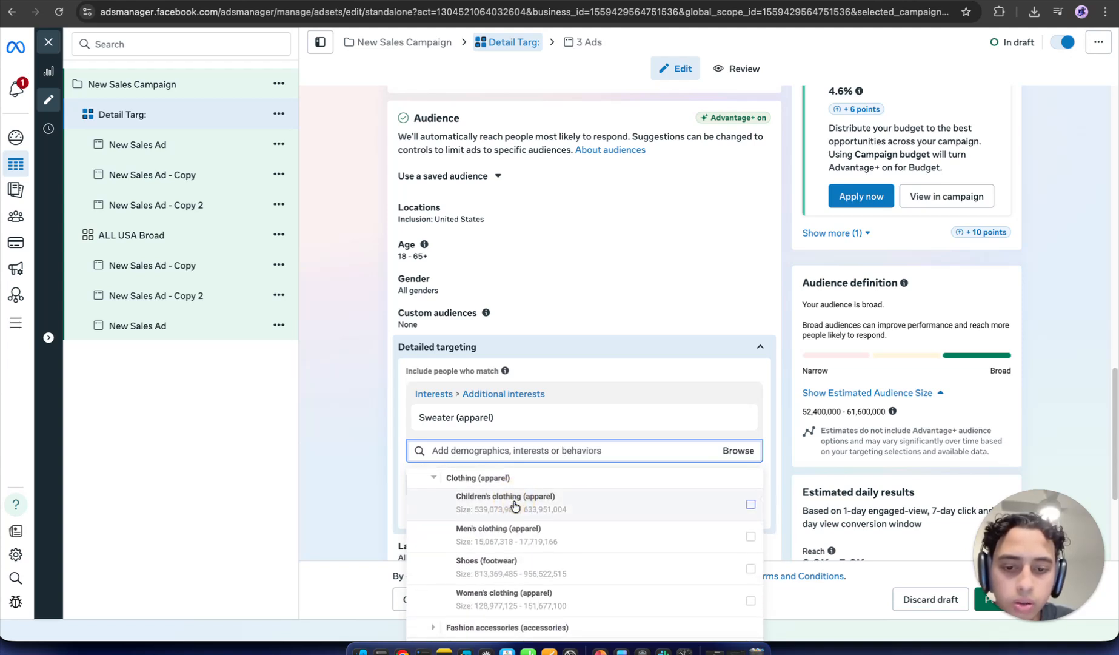
{"action": "scroll", "coordinate": [514, 505], "scroll_direction": "down", "scroll_amount": 2}
{"action": "mouse_move", "coordinate": [515, 505]}
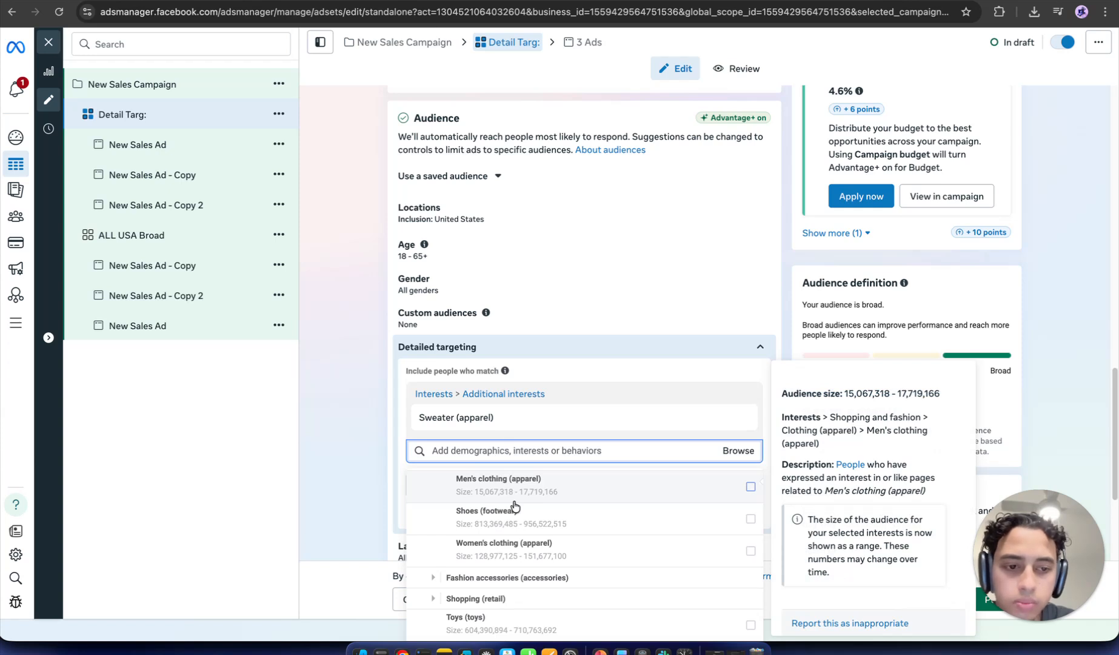
{"action": "left_click", "coordinate": [733, 494]}
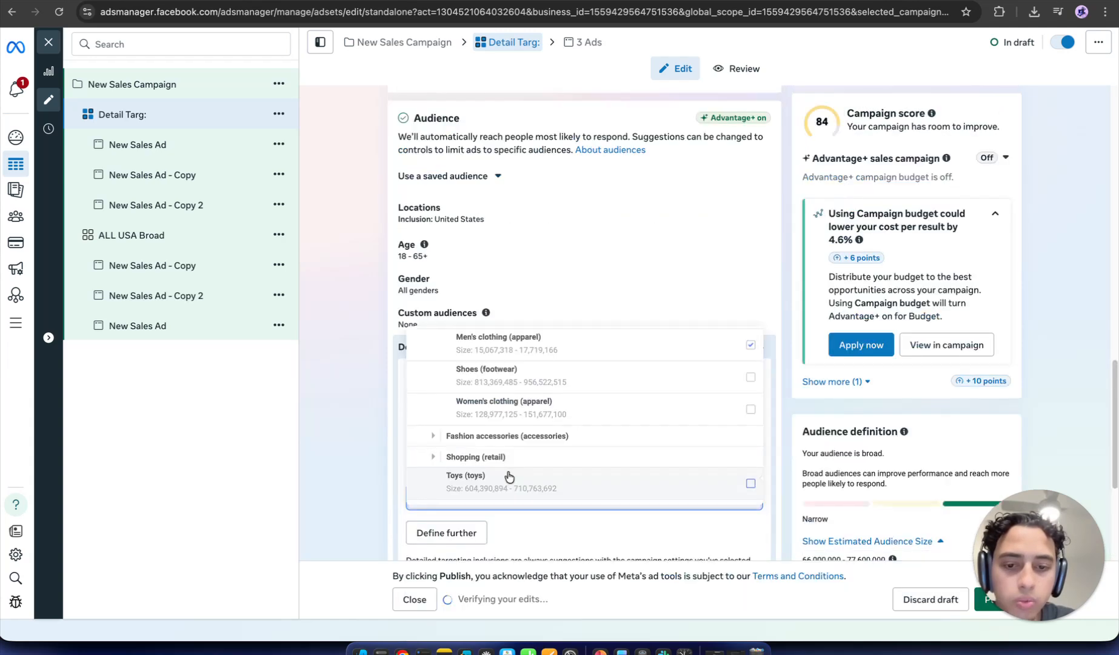
{"action": "left_click", "coordinate": [360, 429]}
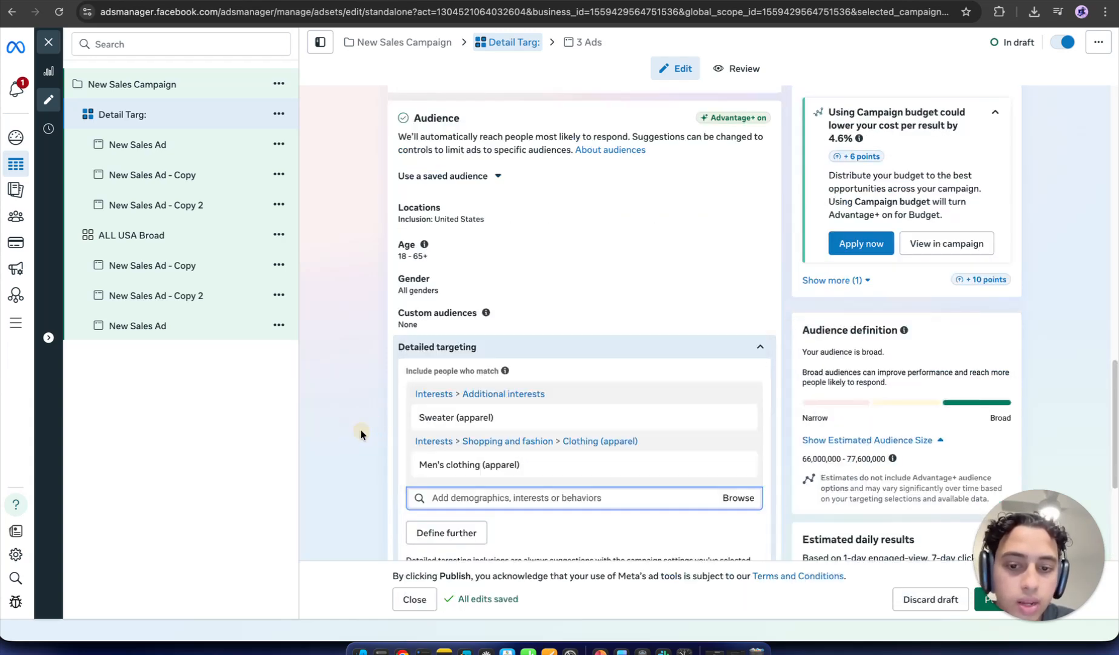
Step: Scroll through the interest suggestions without adding any, keeping Sweater and Men's clothing (apparel)
{"action": "left_click", "coordinate": [540, 497]}
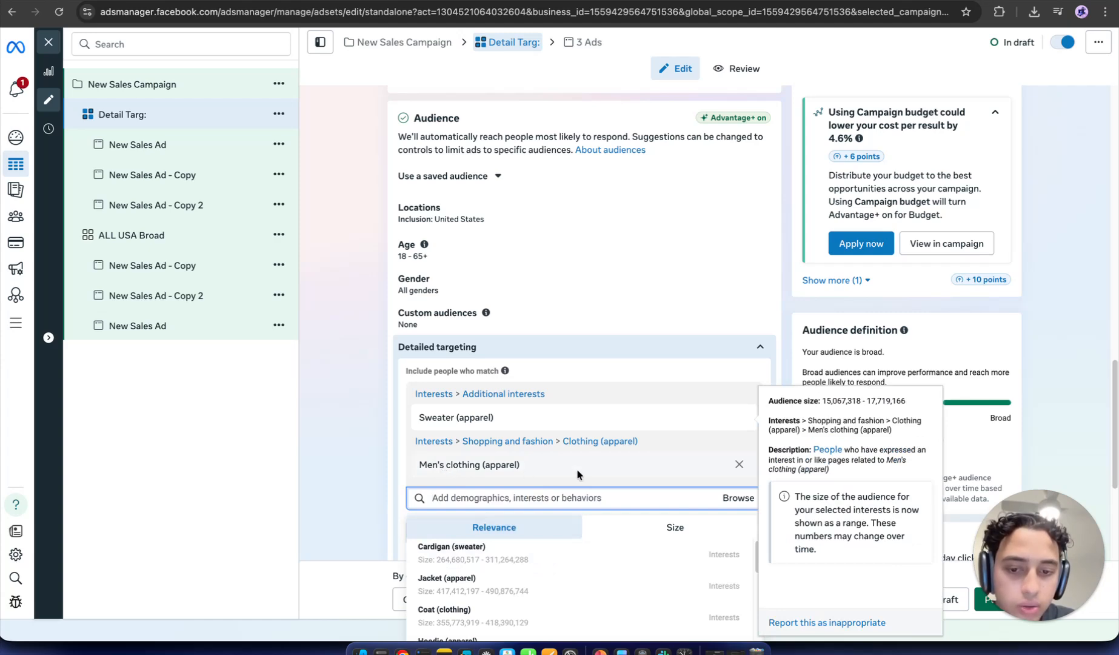
{"action": "scroll", "coordinate": [579, 468], "scroll_direction": "down", "scroll_amount": 1}
{"action": "scroll", "coordinate": [582, 467], "scroll_direction": "down", "scroll_amount": 3}
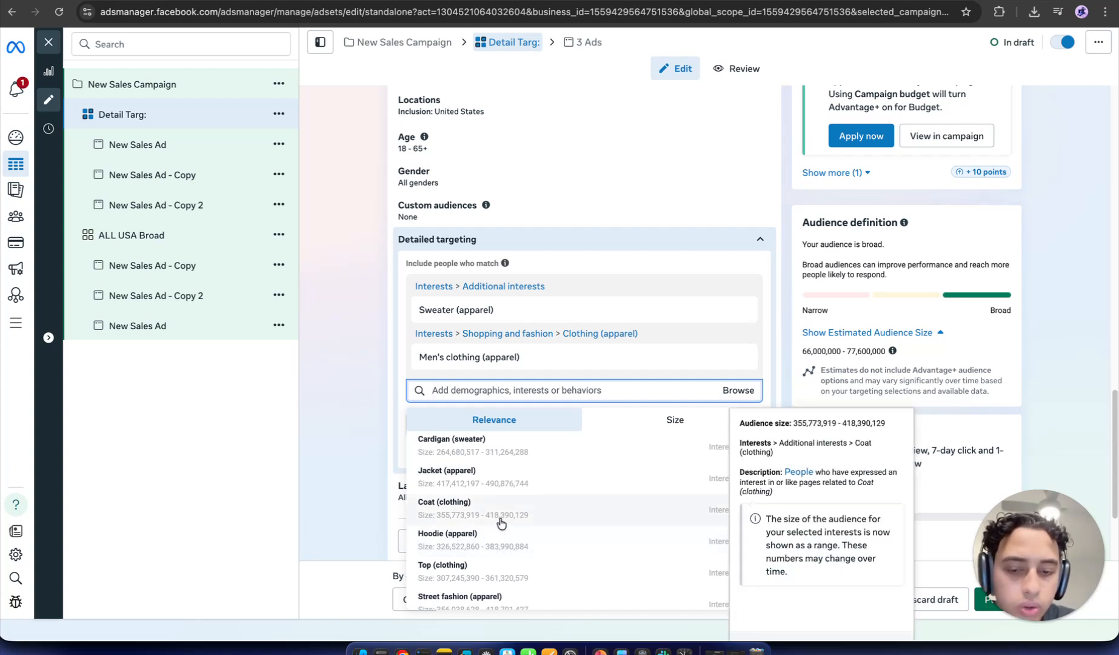
{"action": "scroll", "coordinate": [501, 523], "scroll_direction": "down", "scroll_amount": 5}
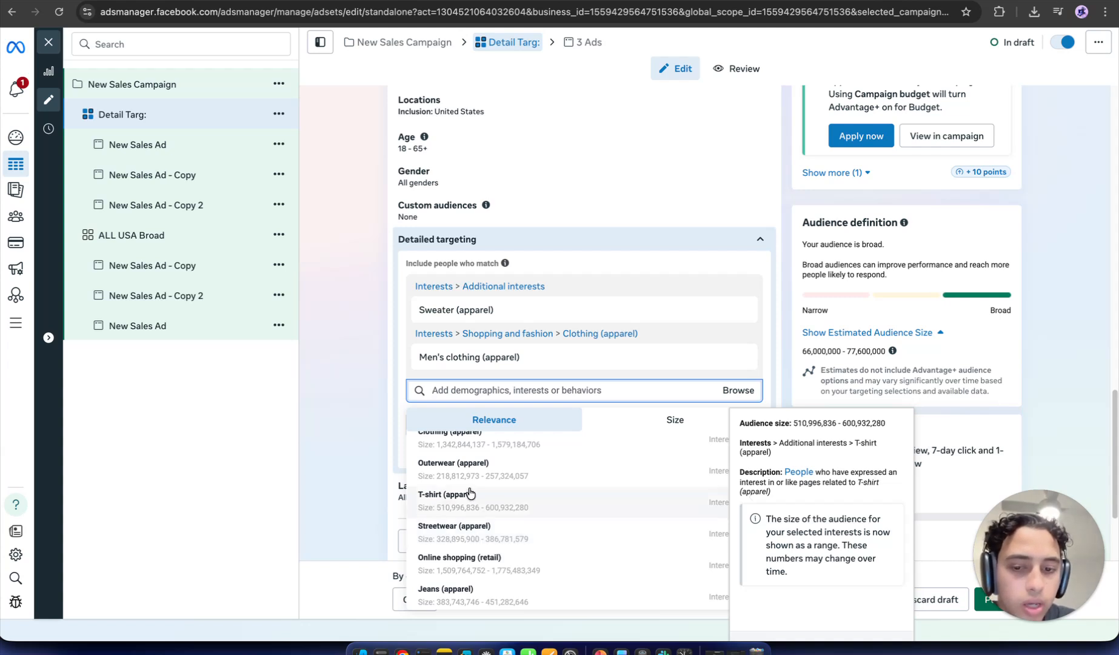
{"action": "scroll", "coordinate": [467, 569], "scroll_direction": "down", "scroll_amount": 1}
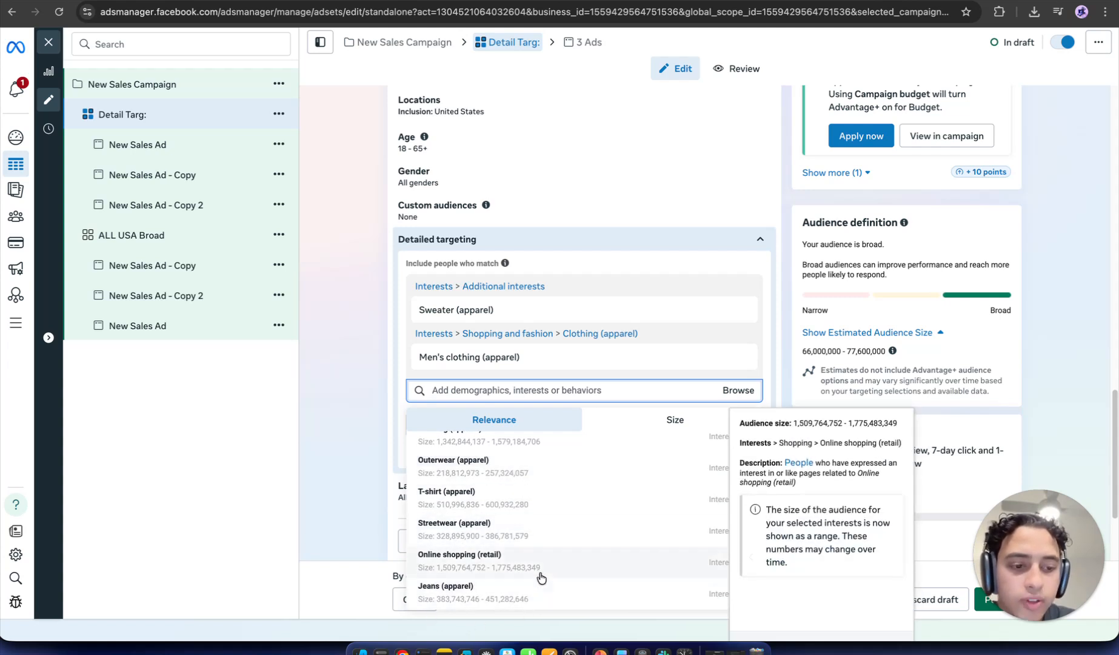
{"action": "left_click", "coordinate": [370, 436]}
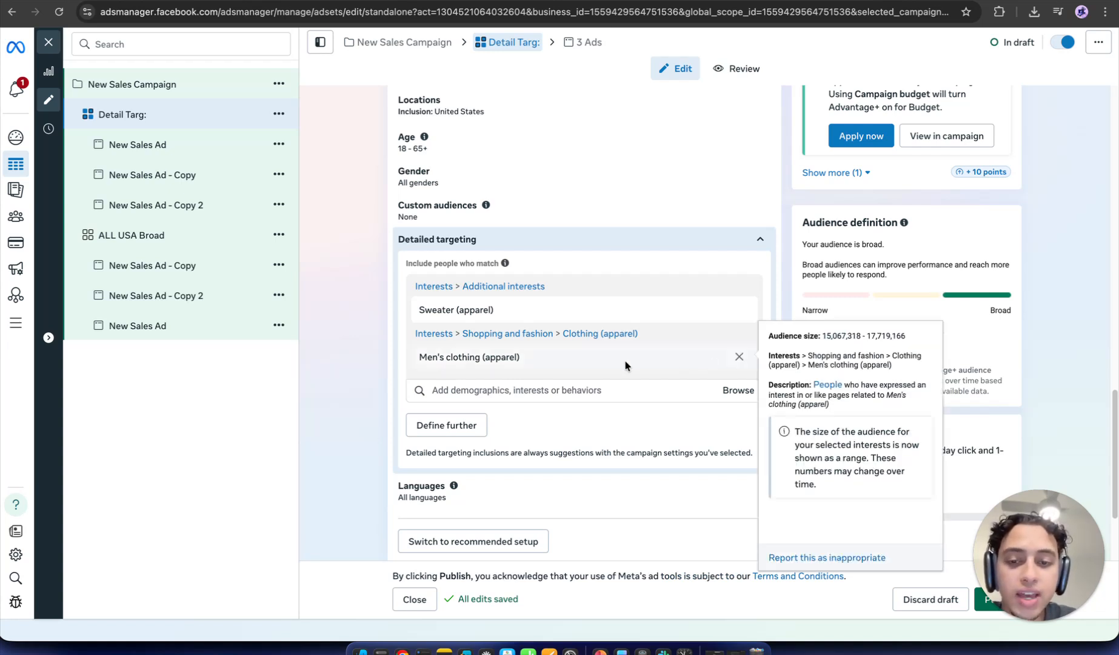
Step: Check each interest's audience size, then show PowerPoint slide 6 on starting broad at 2–10 million
{"action": "mouse_move", "coordinate": [483, 311]}
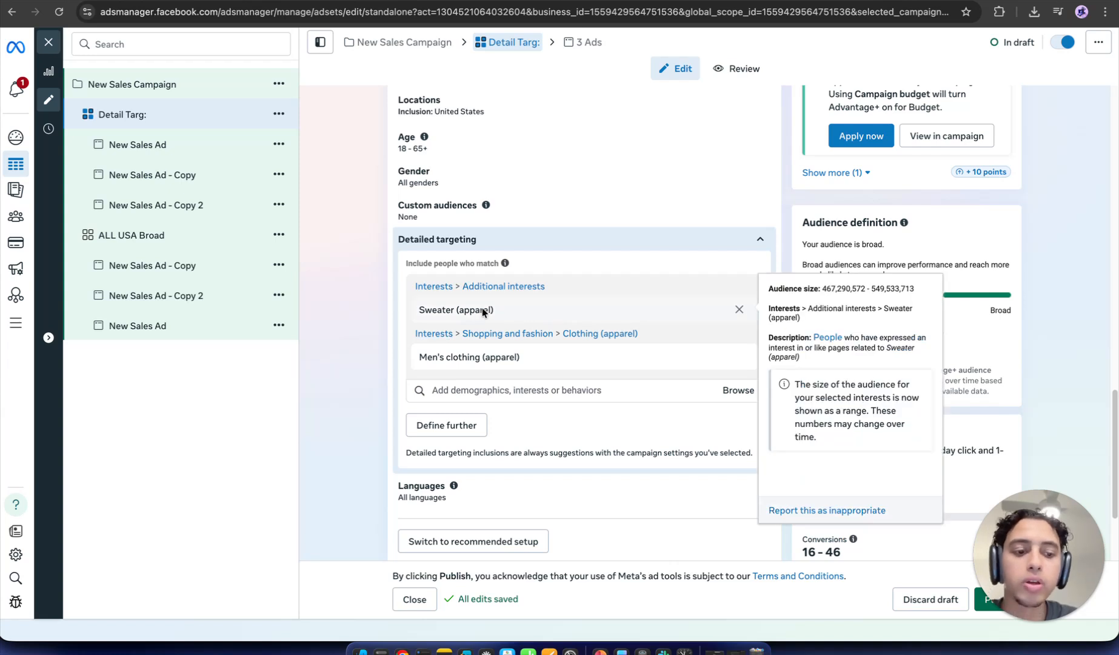
{"action": "mouse_move", "coordinate": [473, 367]}
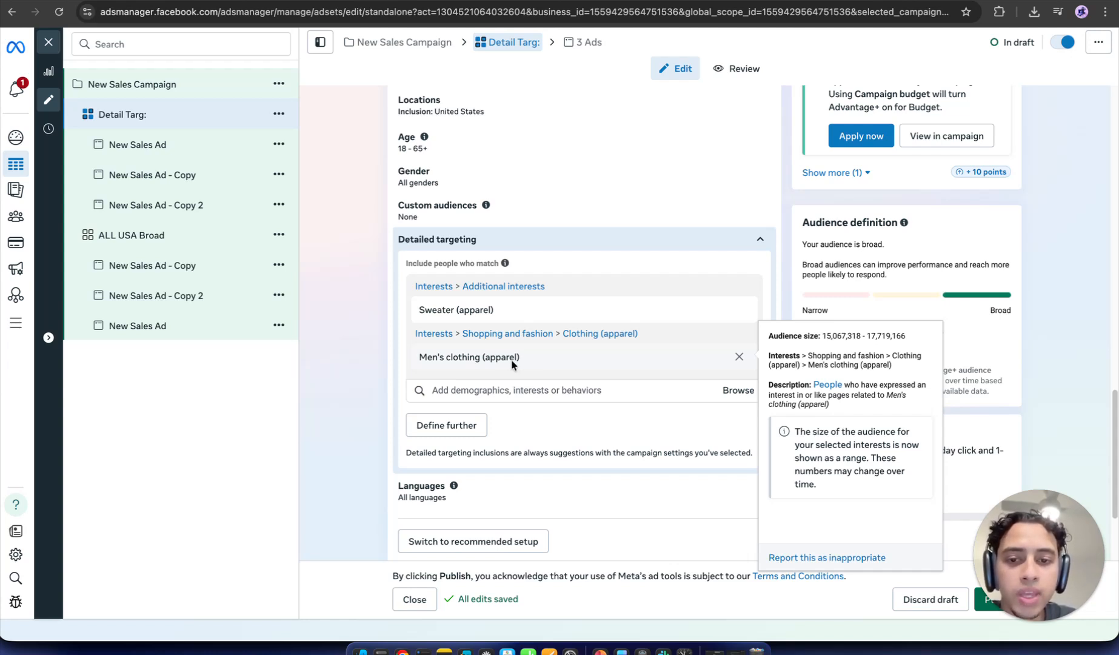
{"action": "mouse_move", "coordinate": [475, 310]}
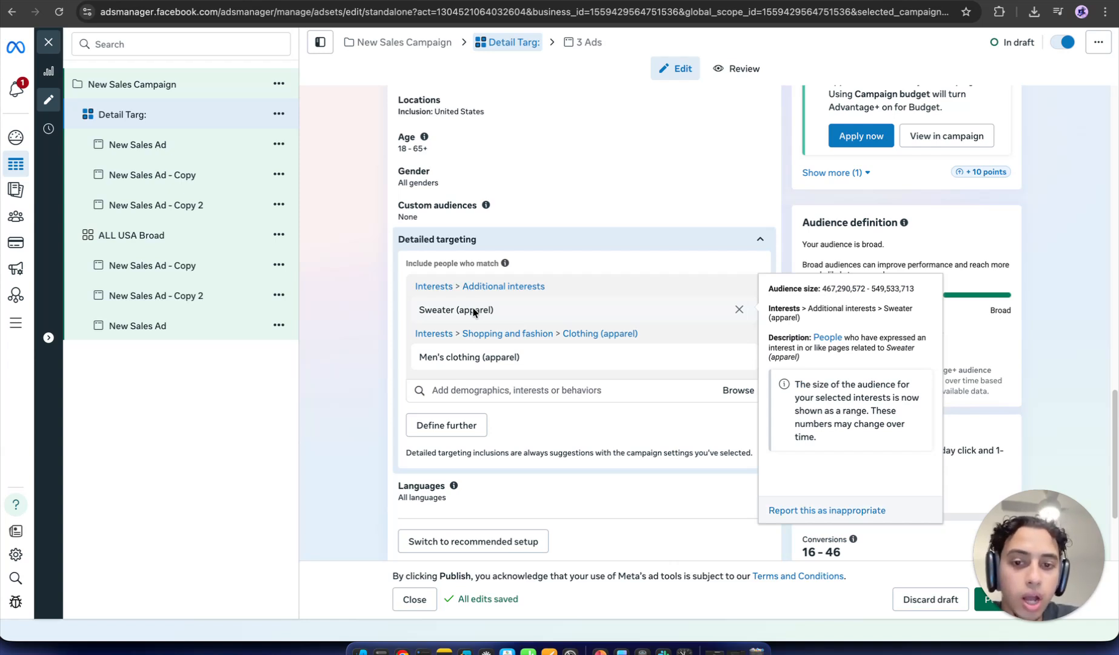
{"action": "mouse_move", "coordinate": [482, 353]}
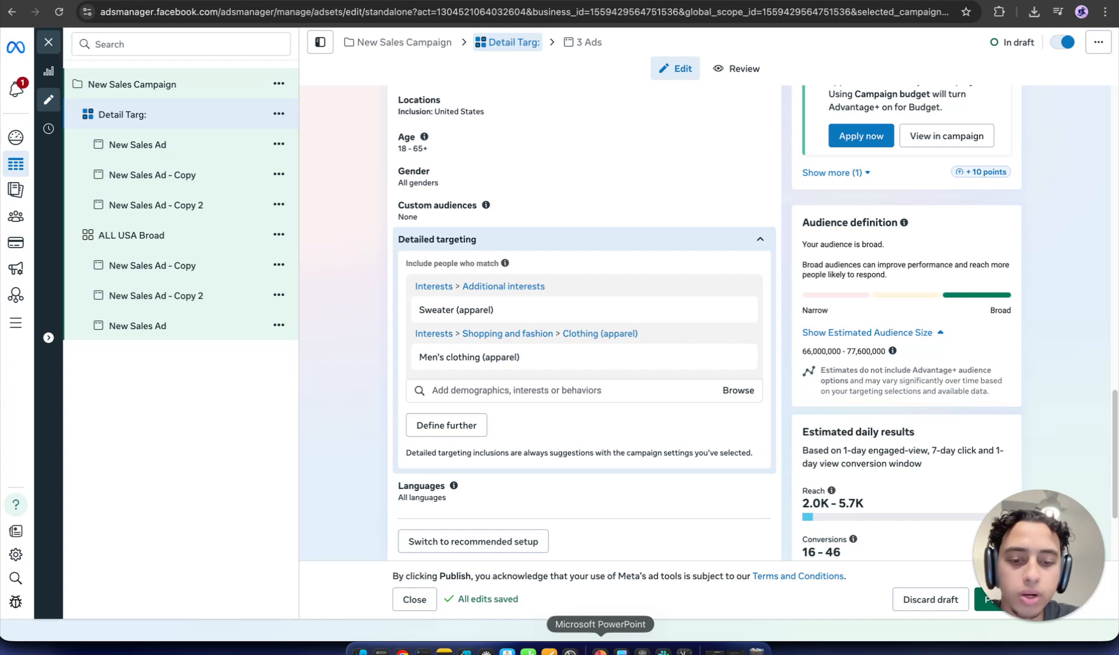
{"action": "left_click", "coordinate": [600, 650]}
{"action": "left_click", "coordinate": [87, 489]}
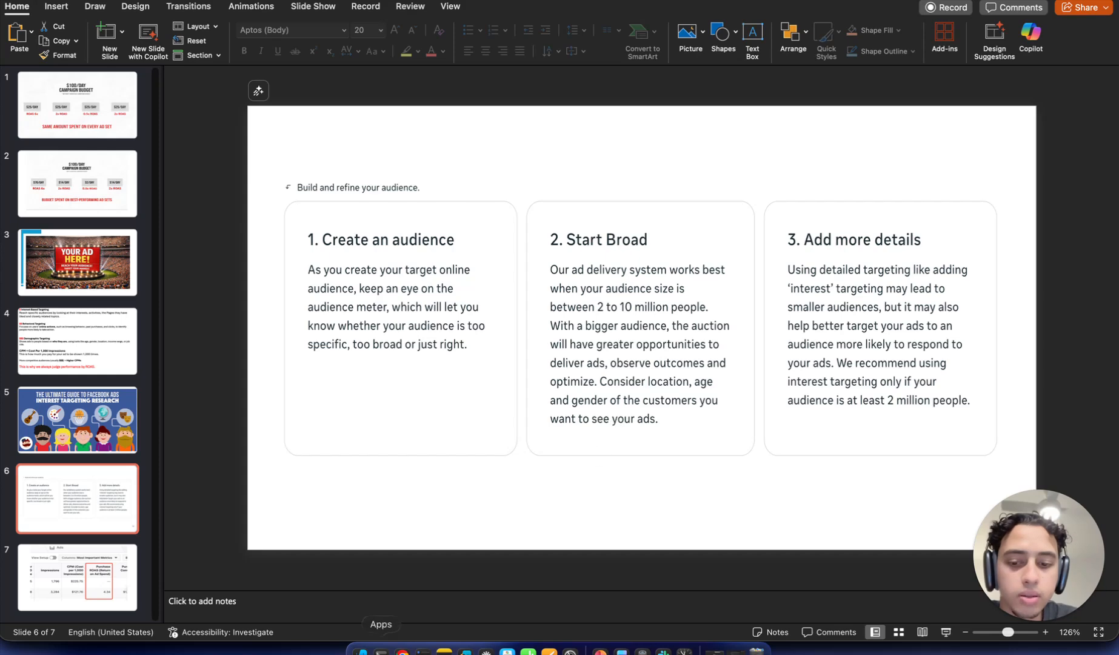
Step: Return to Chrome, showing Detail Targ's Sweater and Men's clothing targeting in Ads Manager
{"action": "left_click", "coordinate": [403, 649]}
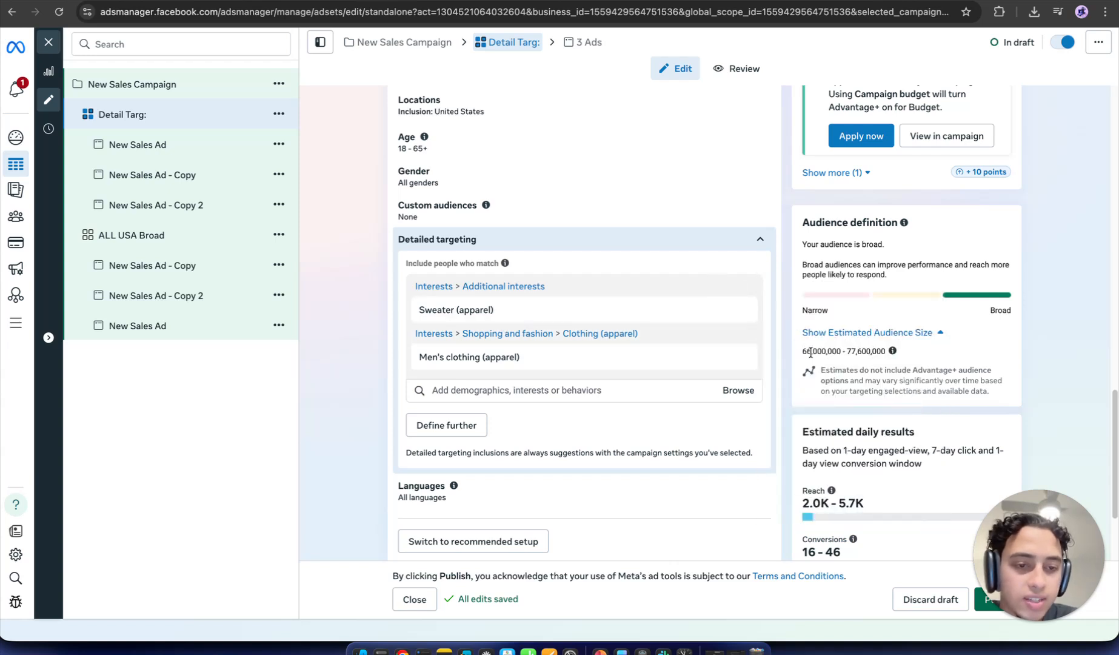
Step: Remove Men's clothing (apparel), then re-add it by searching 'mens appar'
{"action": "mouse_move", "coordinate": [696, 355]}
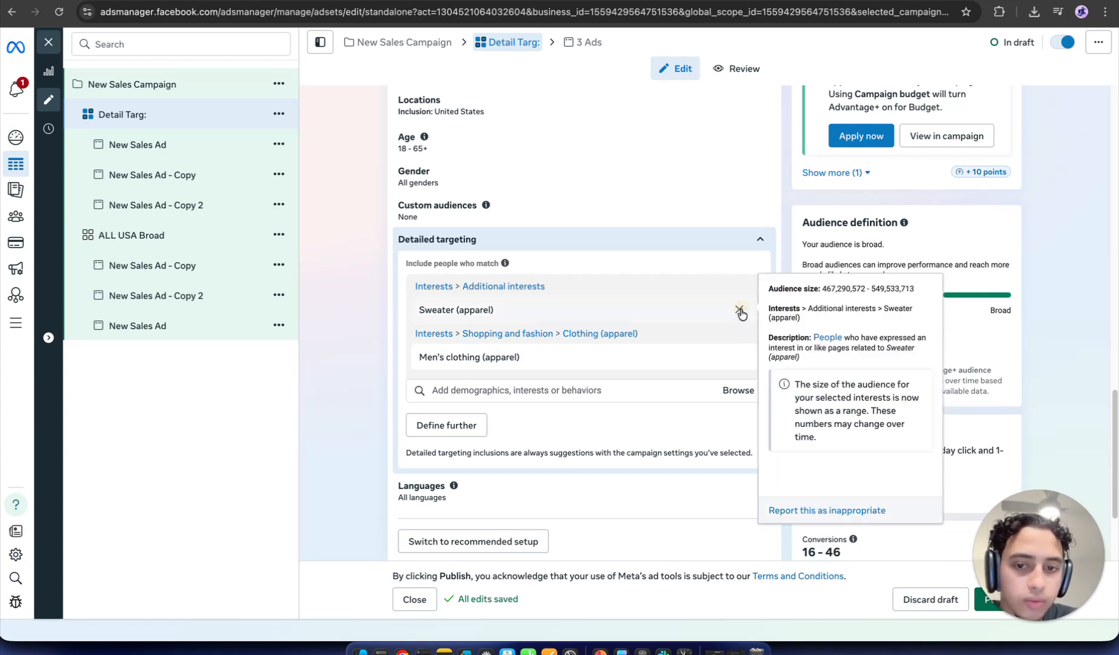
{"action": "left_click", "coordinate": [740, 311]}
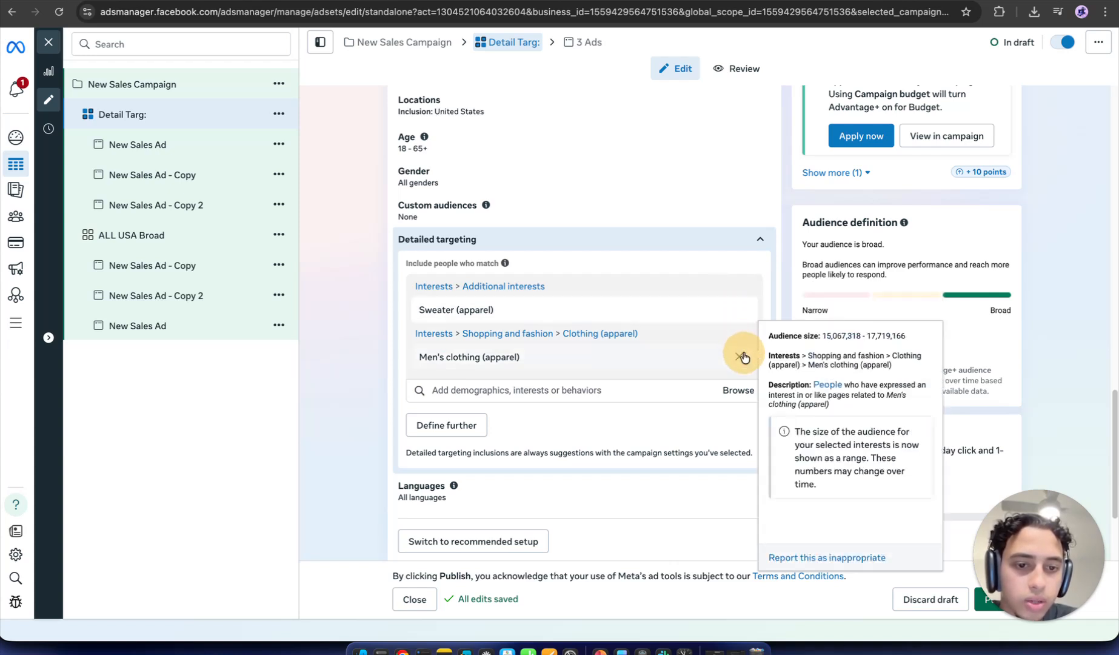
{"action": "left_click", "coordinate": [741, 357]}
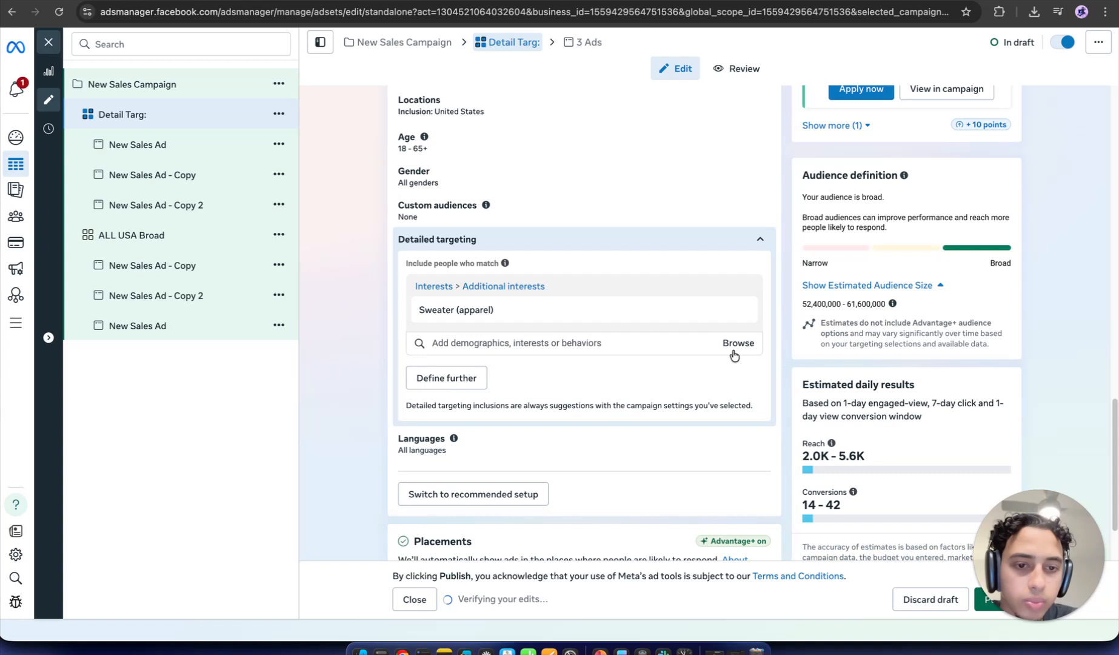
{"action": "triple_click", "coordinate": [833, 303]}
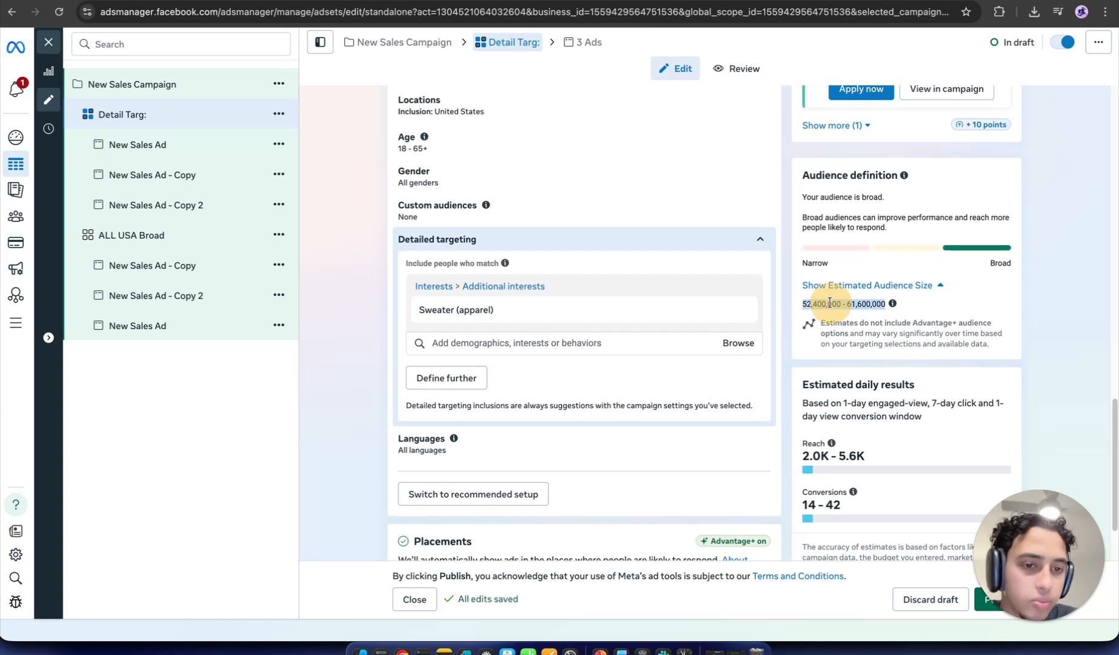
{"action": "left_click", "coordinate": [597, 344]}
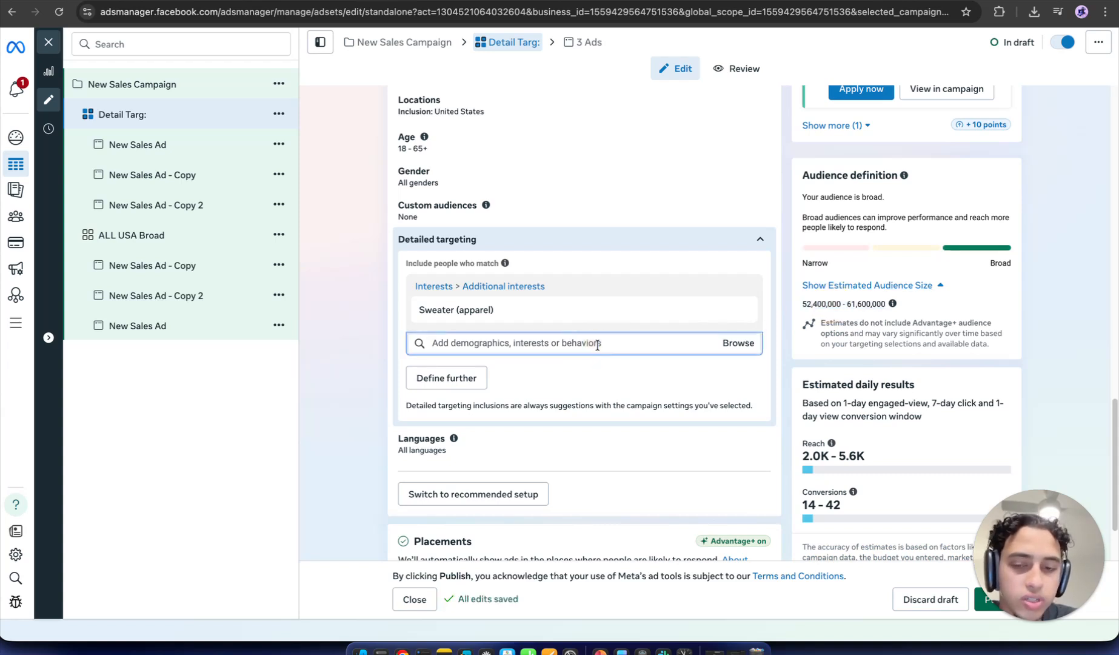
{"action": "type", "text": "mens"}
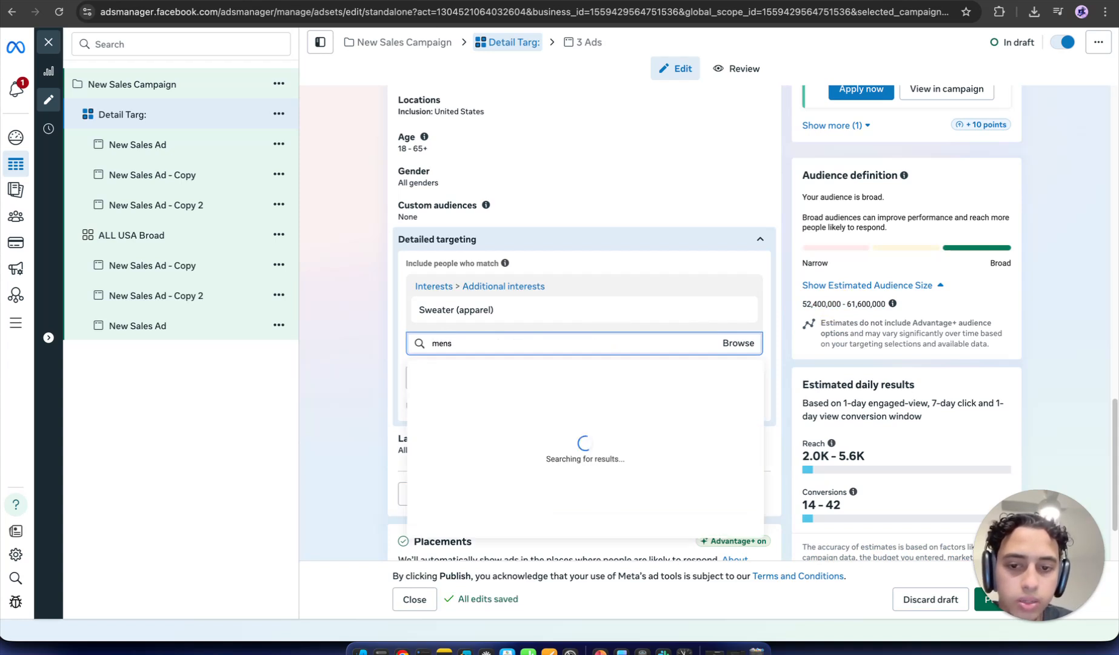
{"action": "type", "text": " app"}
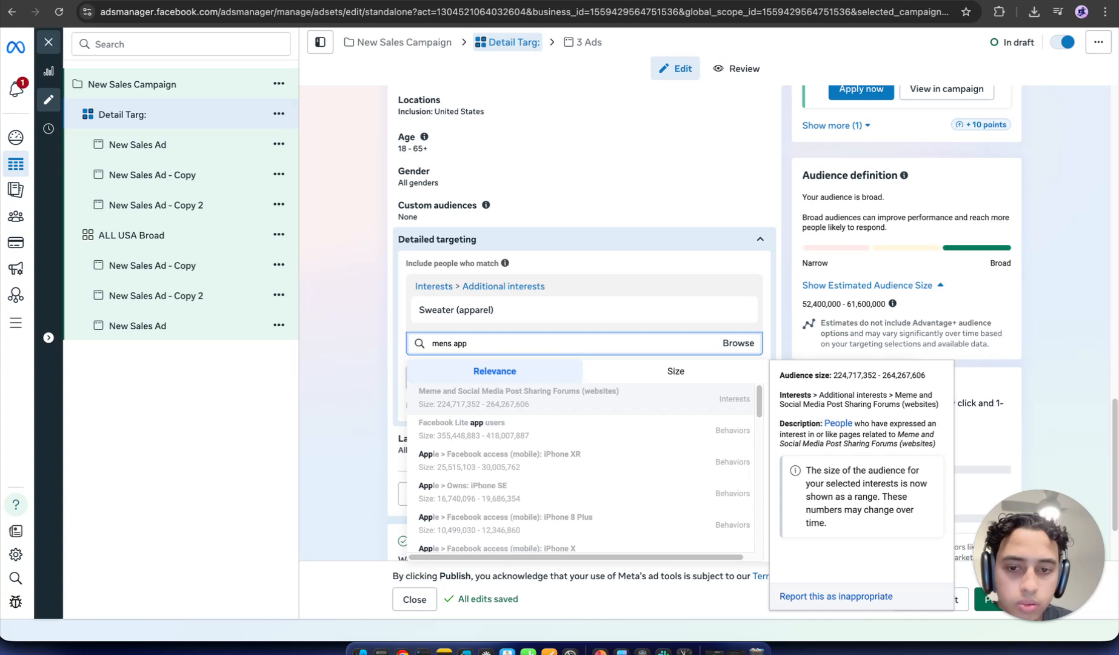
{"action": "type", "text": "ar"}
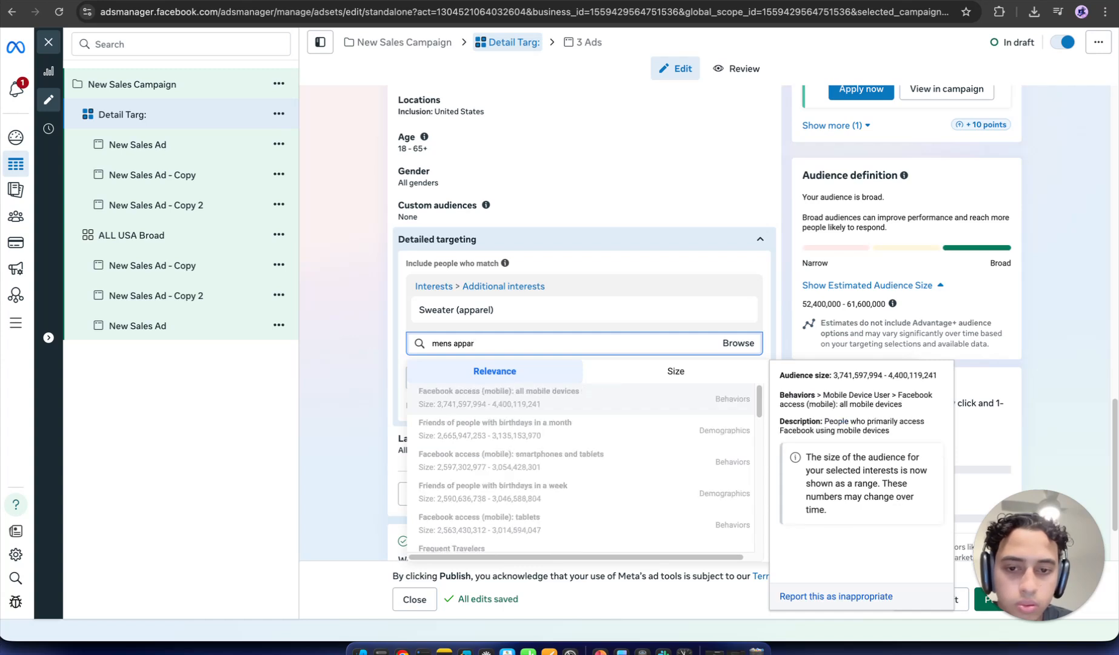
{"action": "key", "text": "BackSpace"}
{"action": "key", "text": "BackSpace"}
{"action": "key", "text": "BackSpace"}
{"action": "key", "text": "BackSpace"}
{"action": "key", "text": "BackSpace"}
{"action": "key", "text": "BackSpace"}
{"action": "key", "text": "BackSpace"}
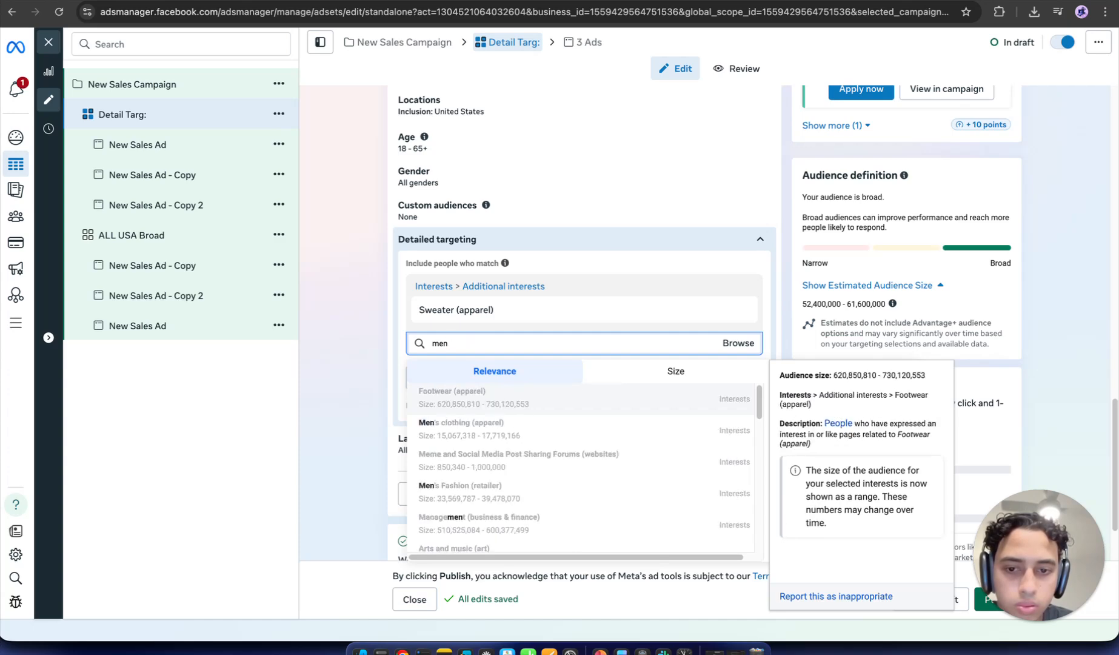
{"action": "left_click", "coordinate": [583, 430]}
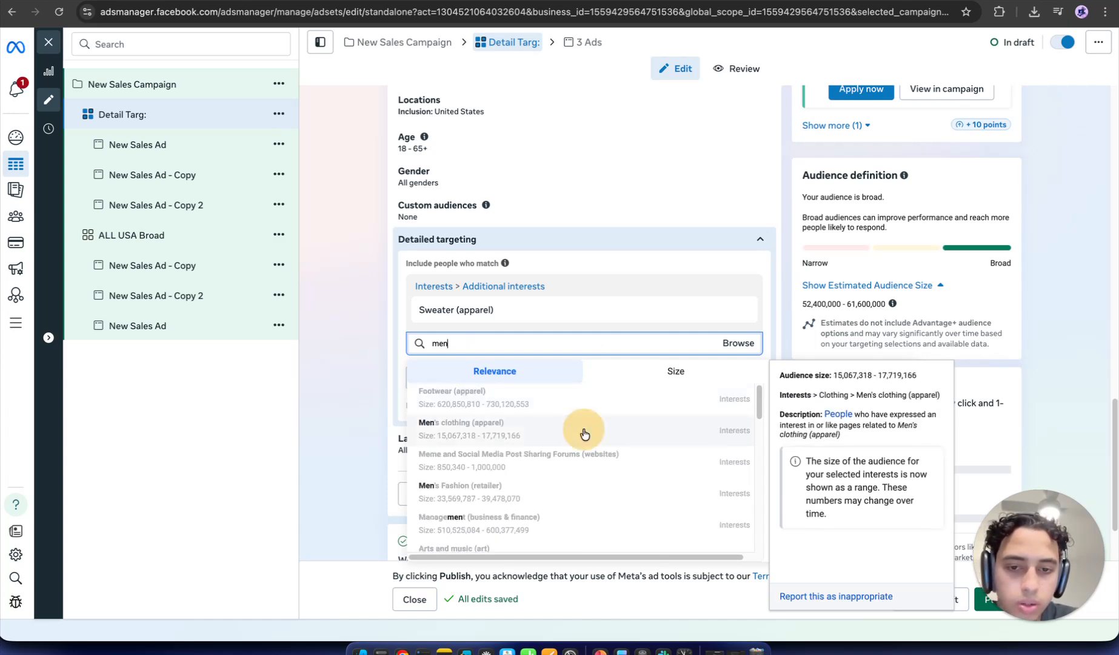
Step: Drop Sweater (apparel), leaving only Men's clothing at 41,800,000–49,200,000 people
{"action": "mouse_move", "coordinate": [744, 311]}
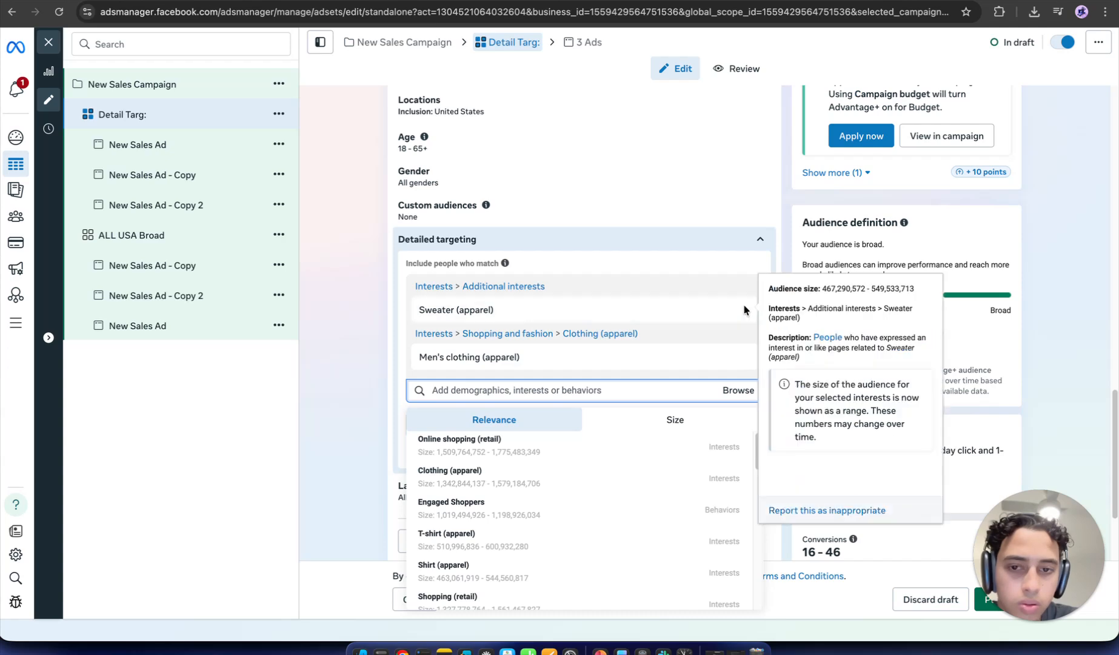
{"action": "left_click", "coordinate": [740, 311]}
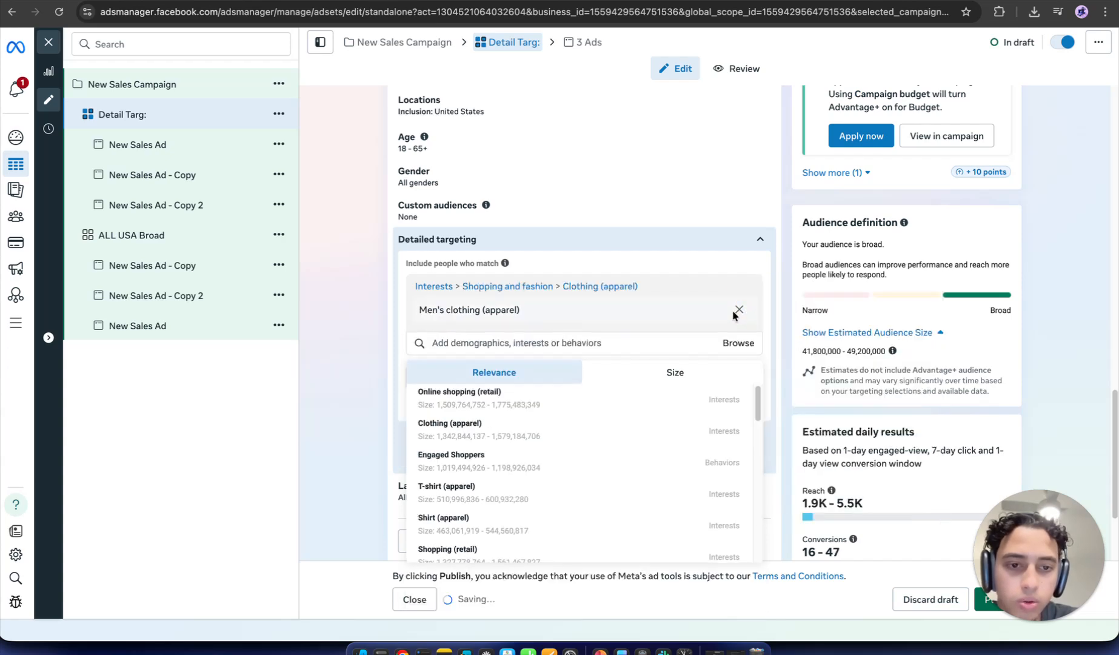
{"action": "left_click", "coordinate": [379, 354]}
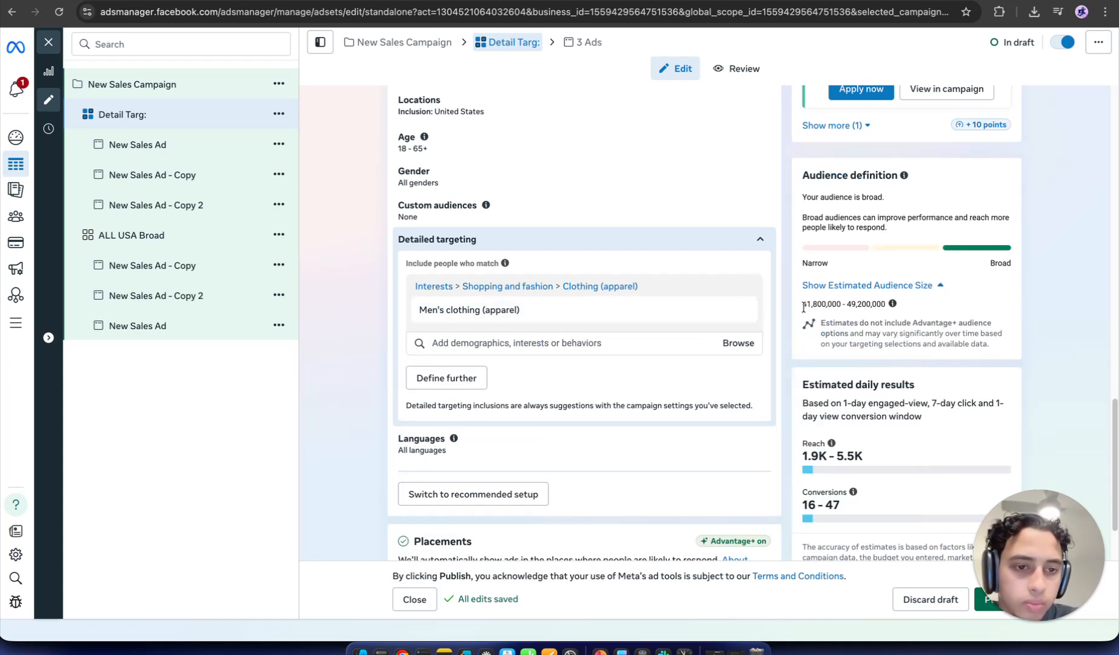
Step: Replace Men's clothing with Sweater (apparel) via a 'swea' search, estimating 52,400,000–61,600,000 people
{"action": "left_click_drag", "start_coordinate": [804, 304], "coordinate": [842, 306]}
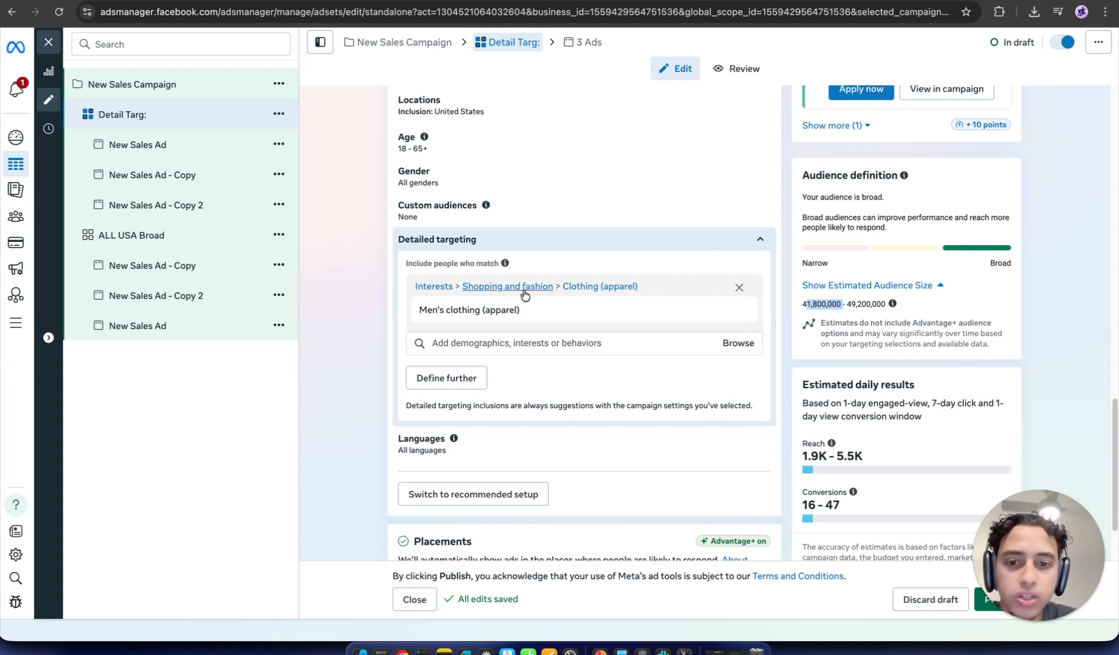
{"action": "mouse_move", "coordinate": [509, 307]}
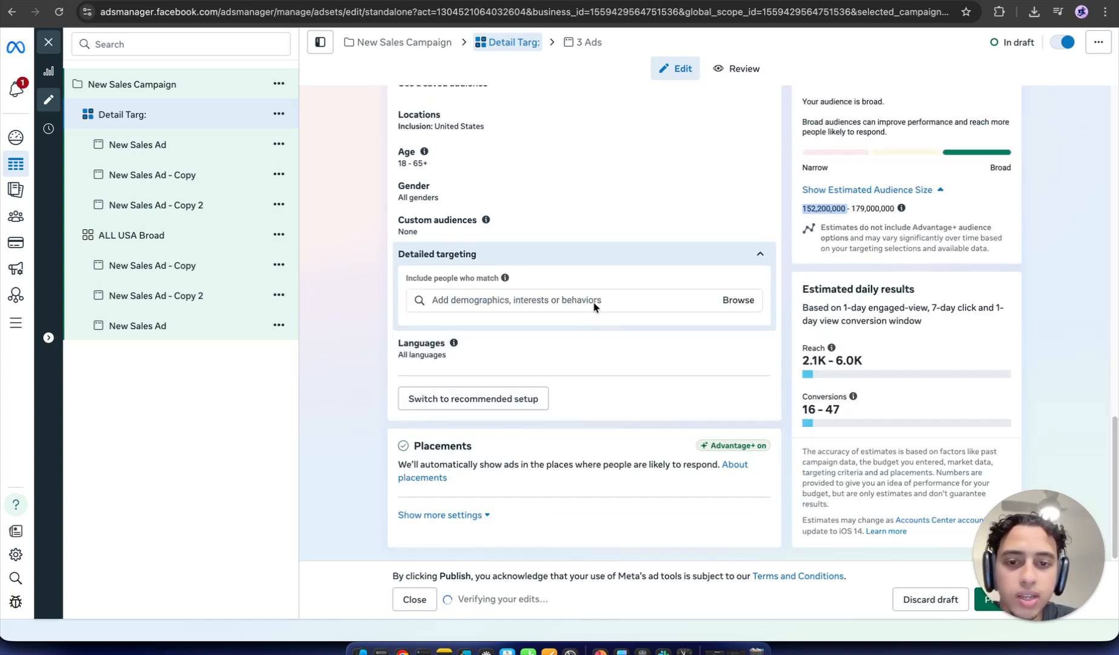
{"action": "left_click", "coordinate": [594, 300]}
{"action": "type", "text": "swea"}
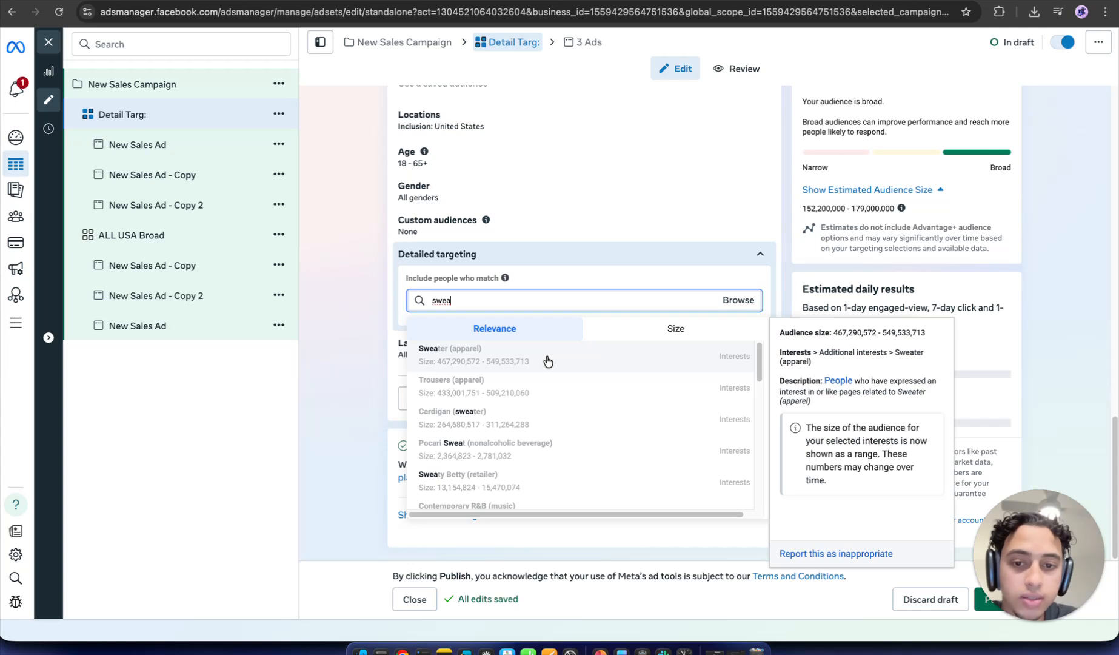
{"action": "left_click", "coordinate": [548, 357]}
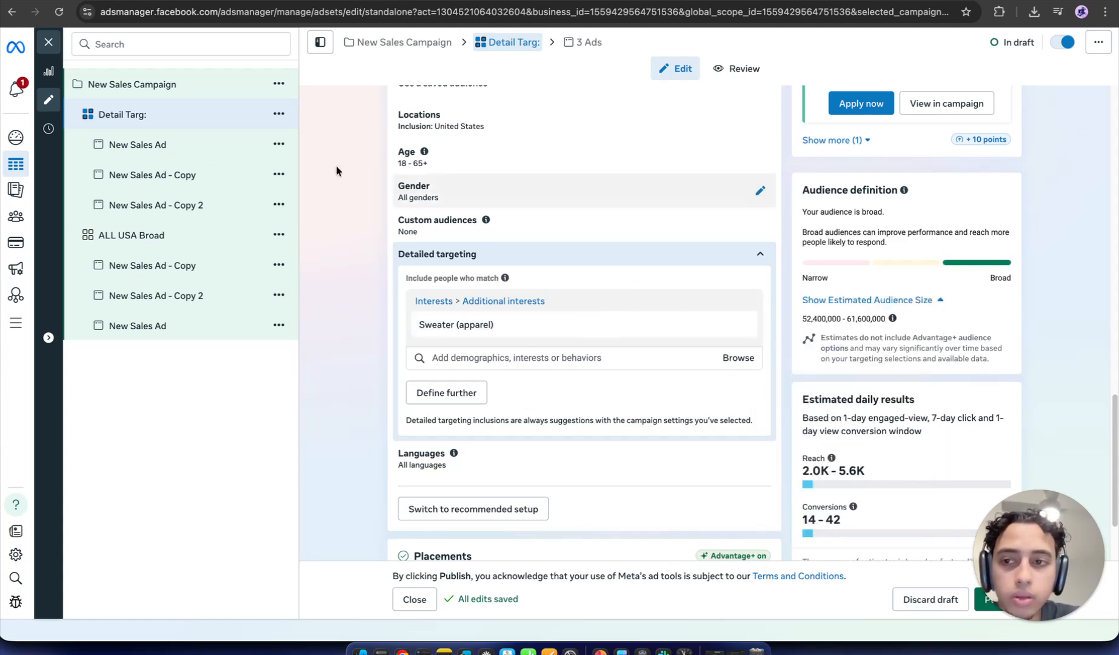
Step: Review Detail Targ's Sweater (apparel) detailed targeting, then view ALL USA Broad's United States-only Advantage+ audience
{"action": "left_click", "coordinate": [208, 153]}
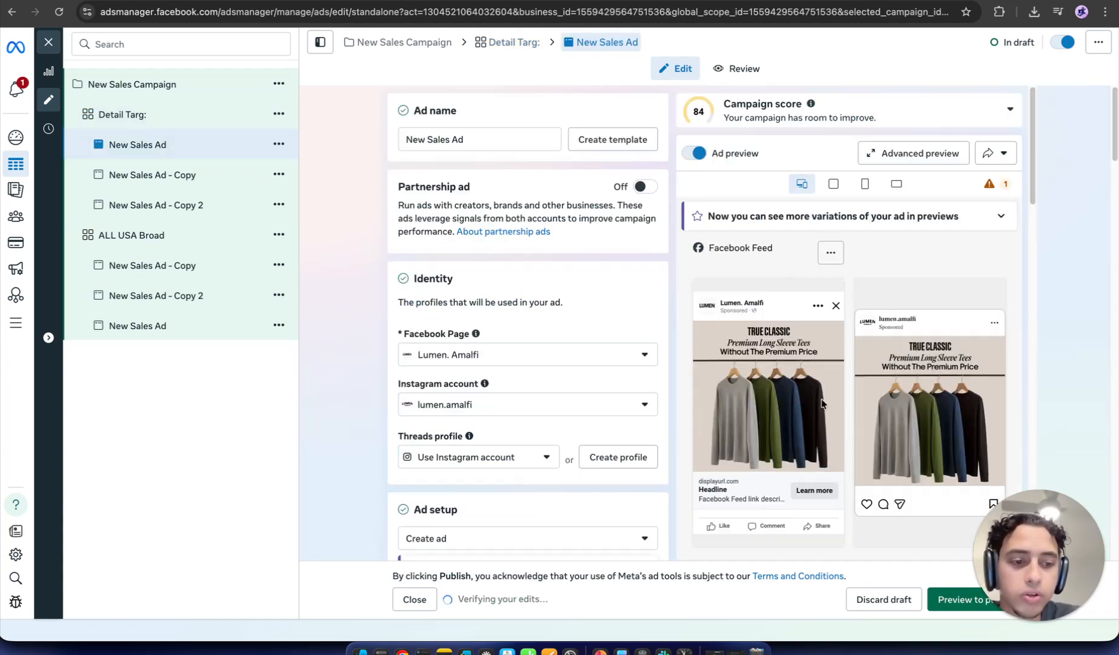
{"action": "left_click", "coordinate": [213, 176]}
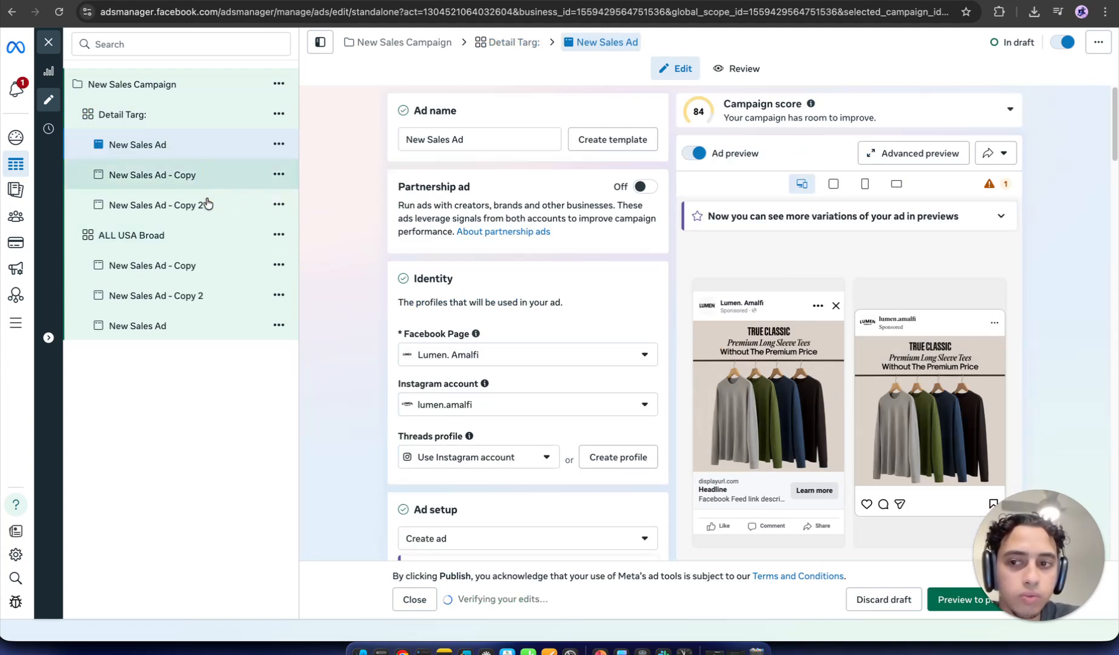
{"action": "left_click", "coordinate": [201, 119]}
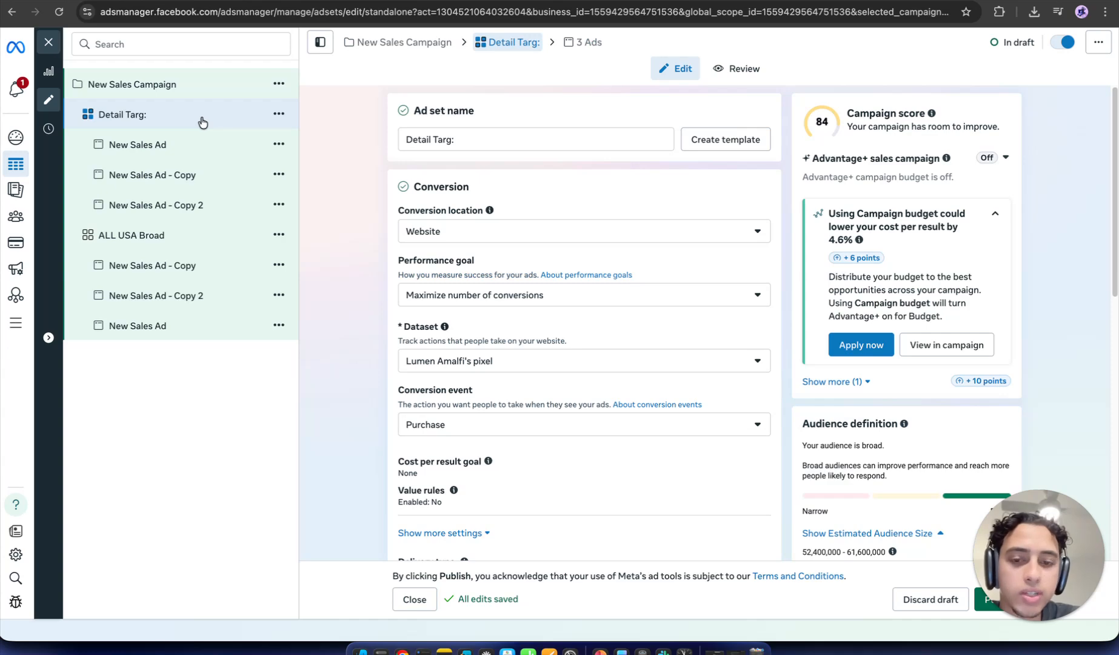
{"action": "scroll", "coordinate": [680, 388], "scroll_direction": "down", "scroll_amount": 8}
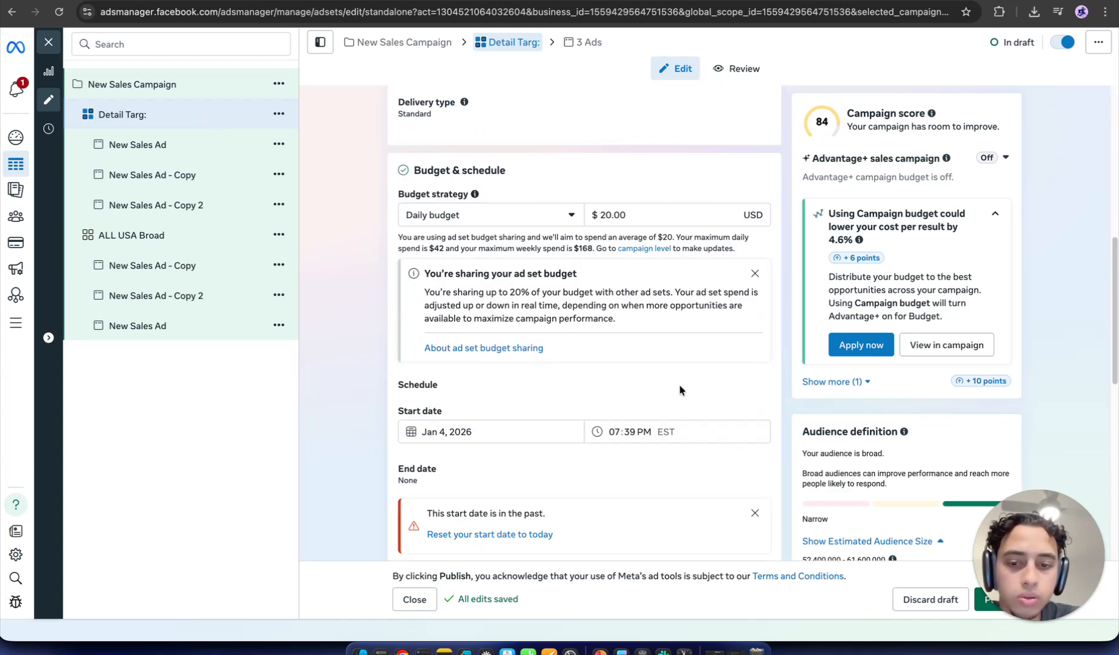
{"action": "scroll", "coordinate": [679, 388], "scroll_direction": "down", "scroll_amount": 10}
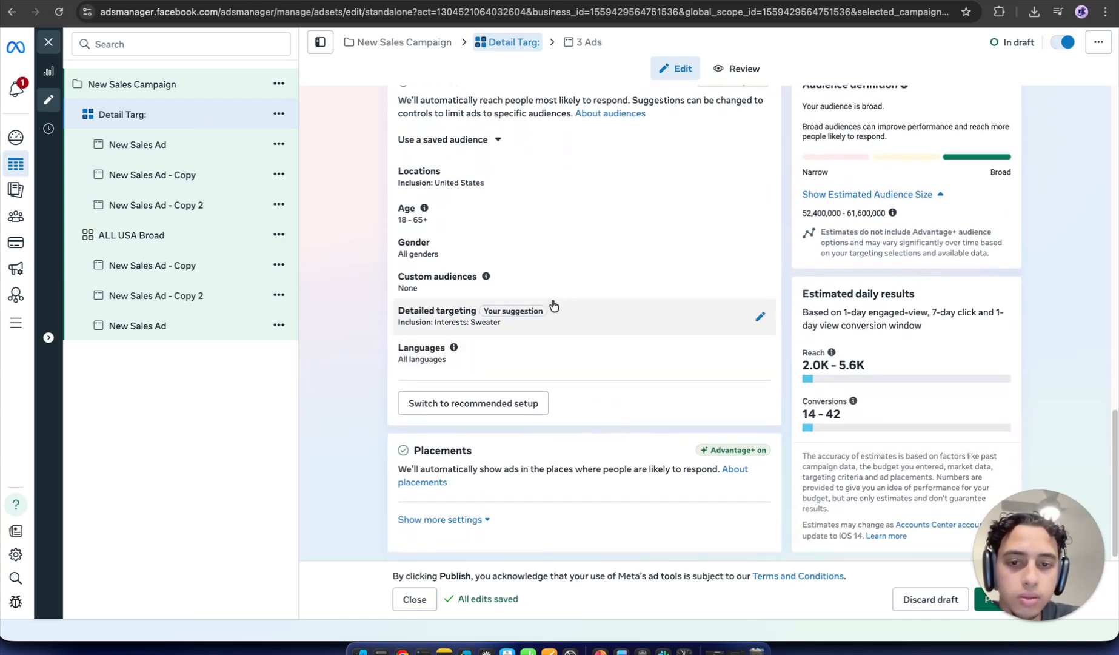
{"action": "left_click", "coordinate": [577, 324]}
{"action": "mouse_move", "coordinate": [562, 378]}
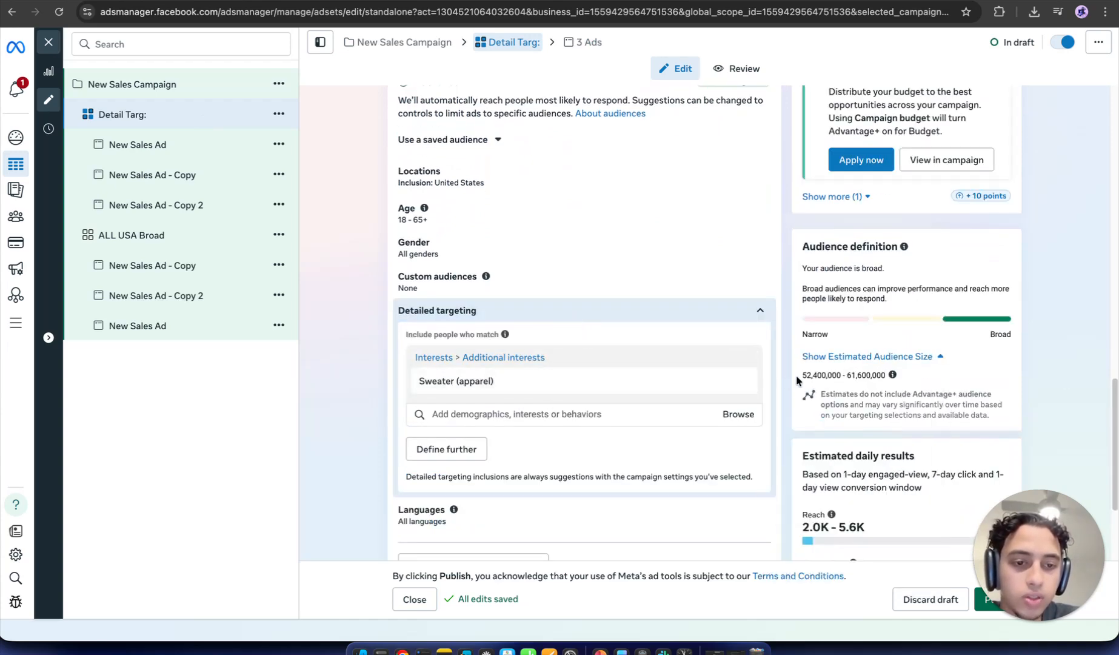
{"action": "left_click", "coordinate": [801, 376]}
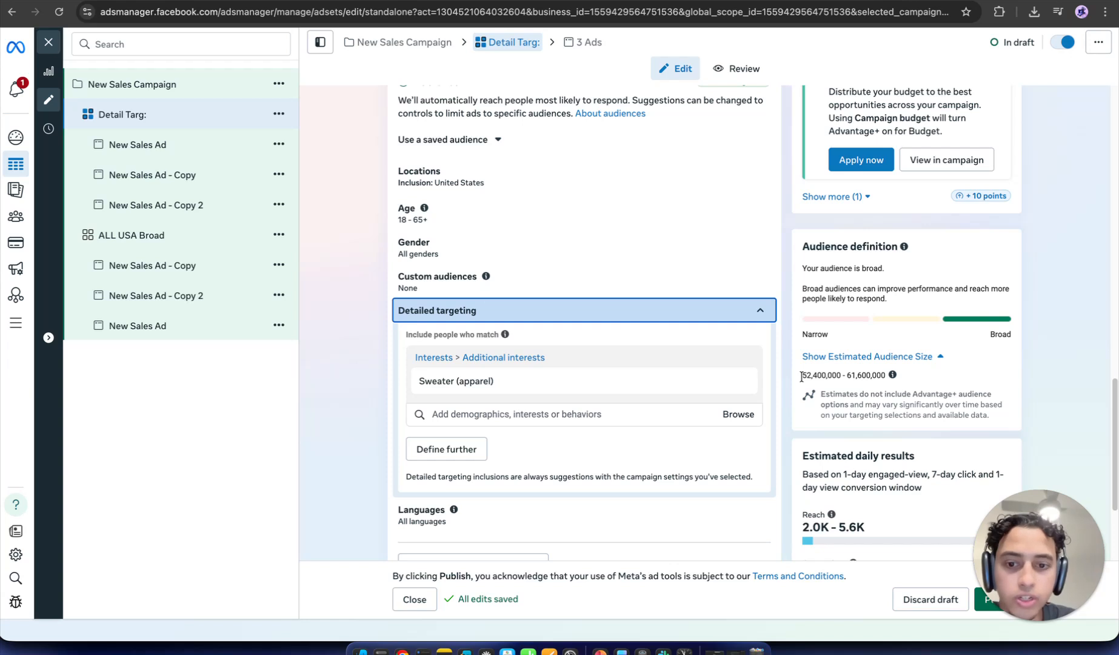
{"action": "mouse_move", "coordinate": [570, 397]}
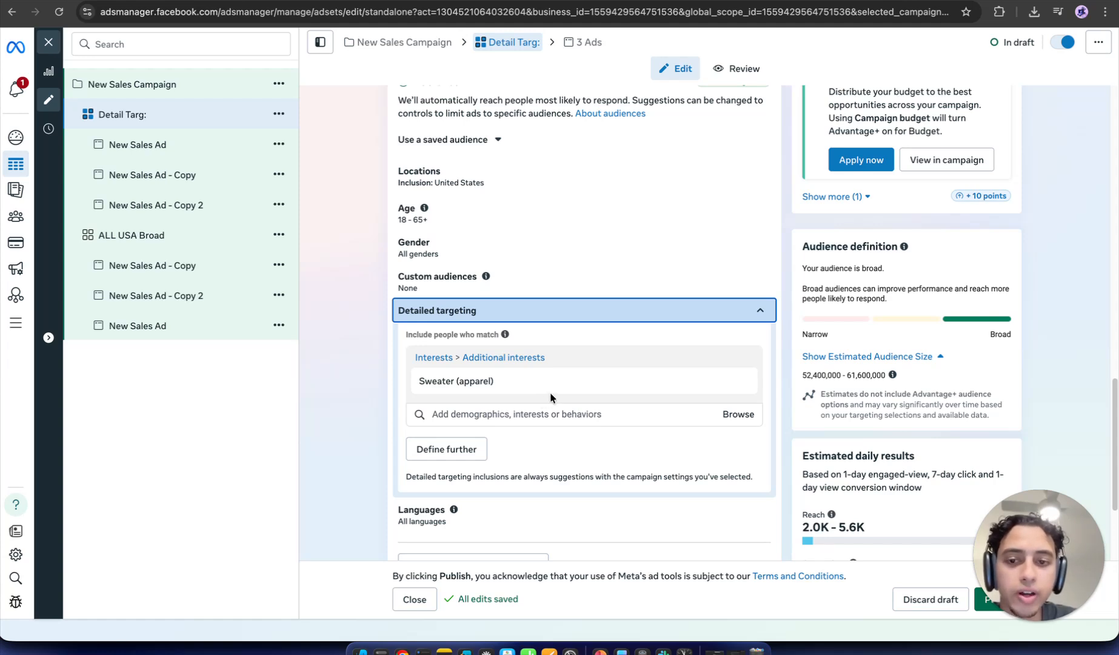
{"action": "left_click", "coordinate": [226, 242]}
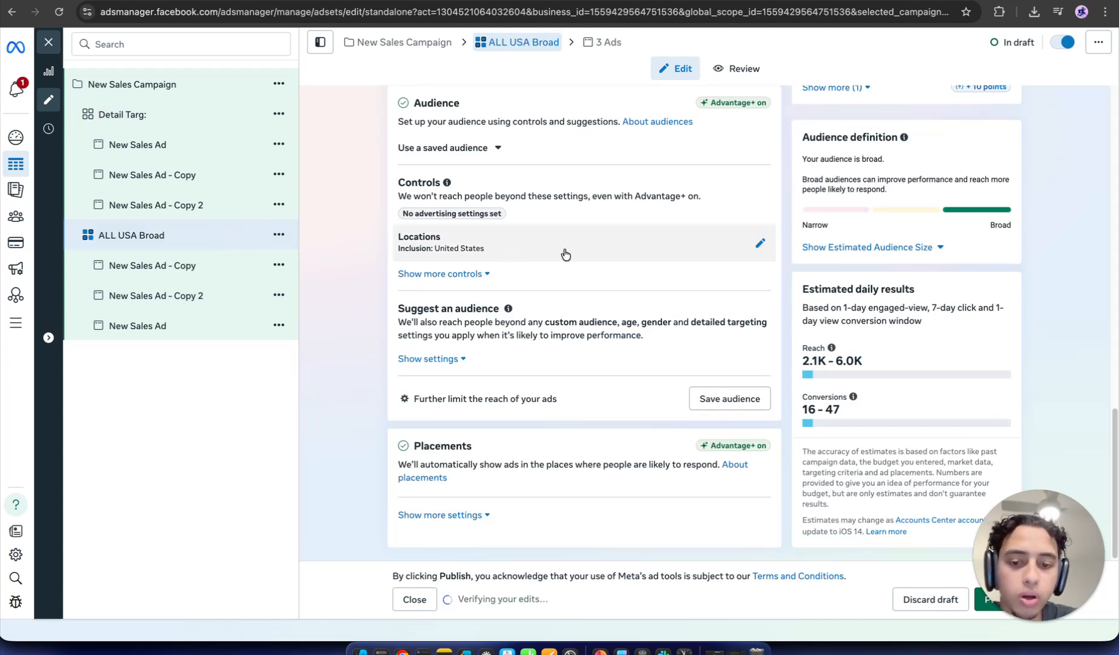
Step: Reopen Detail Targ, expand its detailed targeting and list interest suggestions beside Sweater (apparel)
{"action": "left_click", "coordinate": [162, 122]}
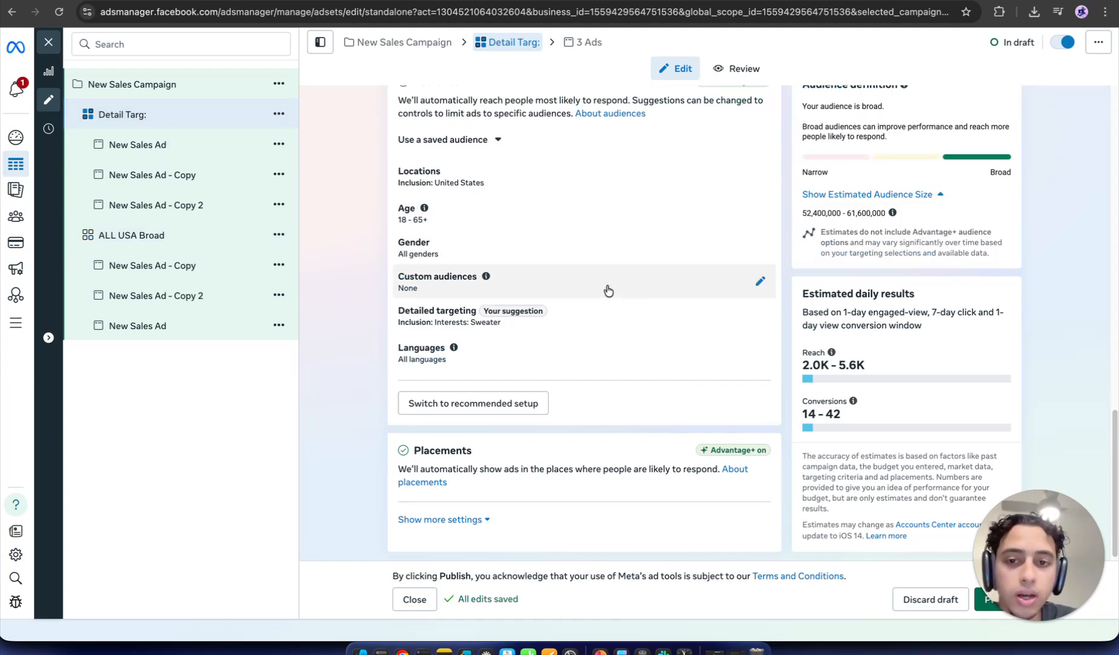
{"action": "left_click", "coordinate": [611, 325]}
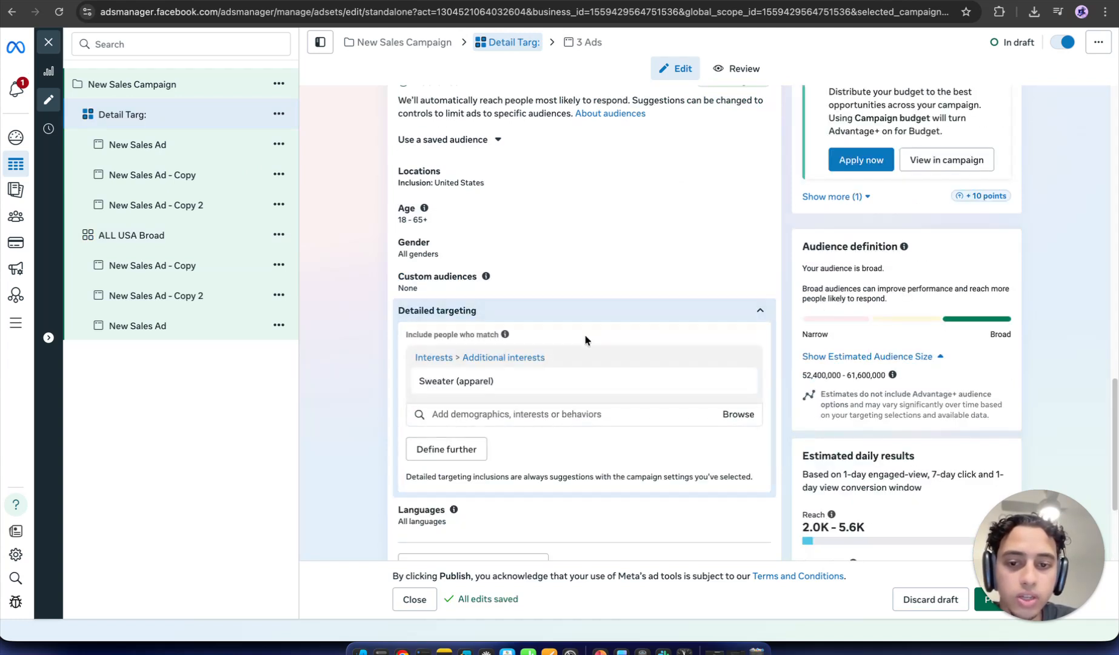
{"action": "mouse_move", "coordinate": [477, 388]}
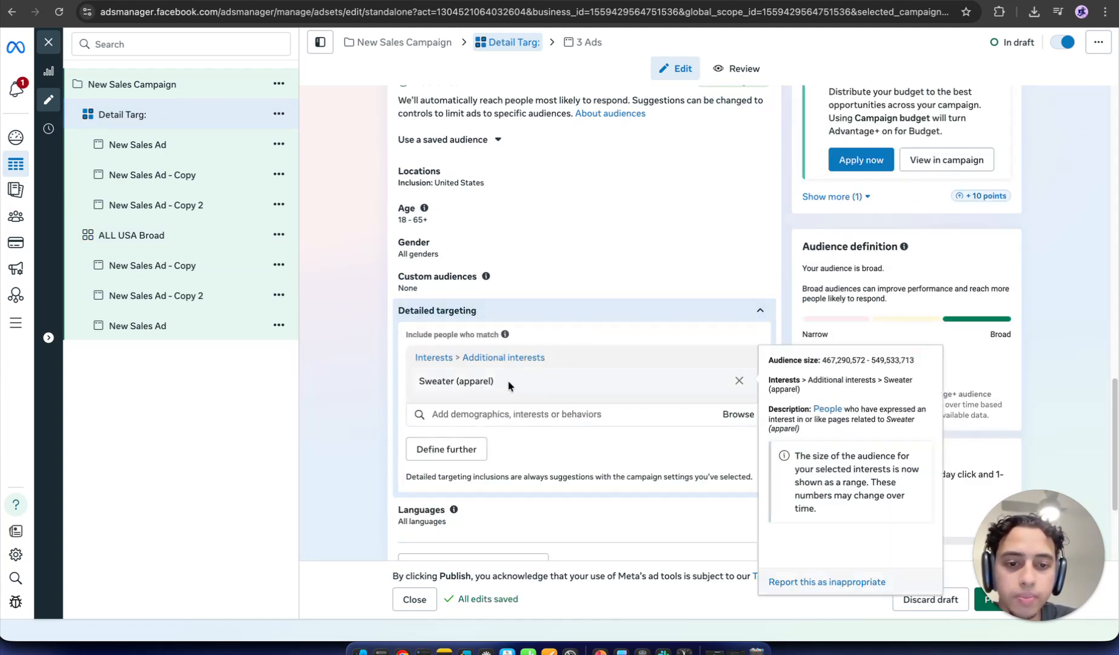
{"action": "left_click", "coordinate": [521, 412]}
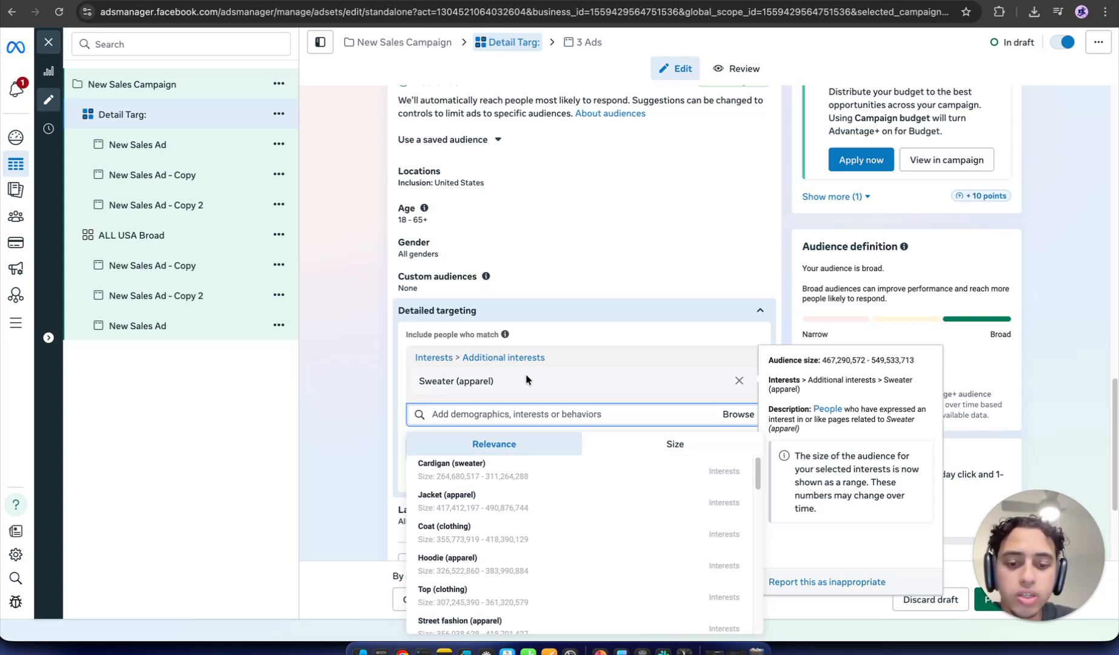
Step: Switch to PowerPoint's slide 7, the Ads results screenshot showing Purchase ROAS 4.34
{"action": "left_click", "coordinate": [600, 650]}
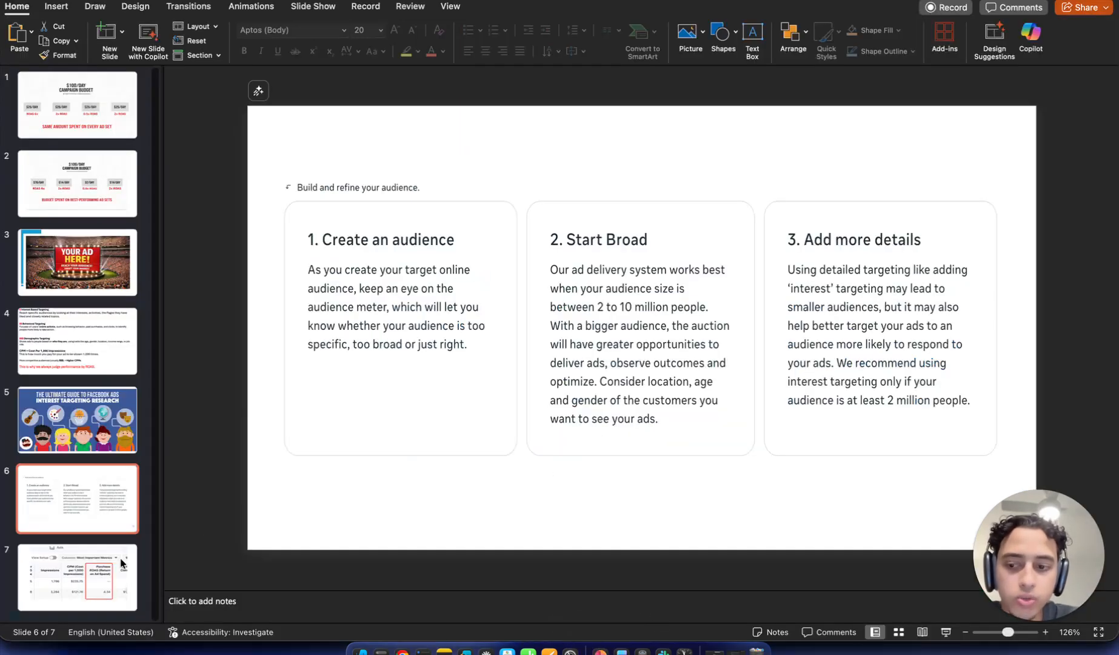
{"action": "left_click", "coordinate": [104, 571]}
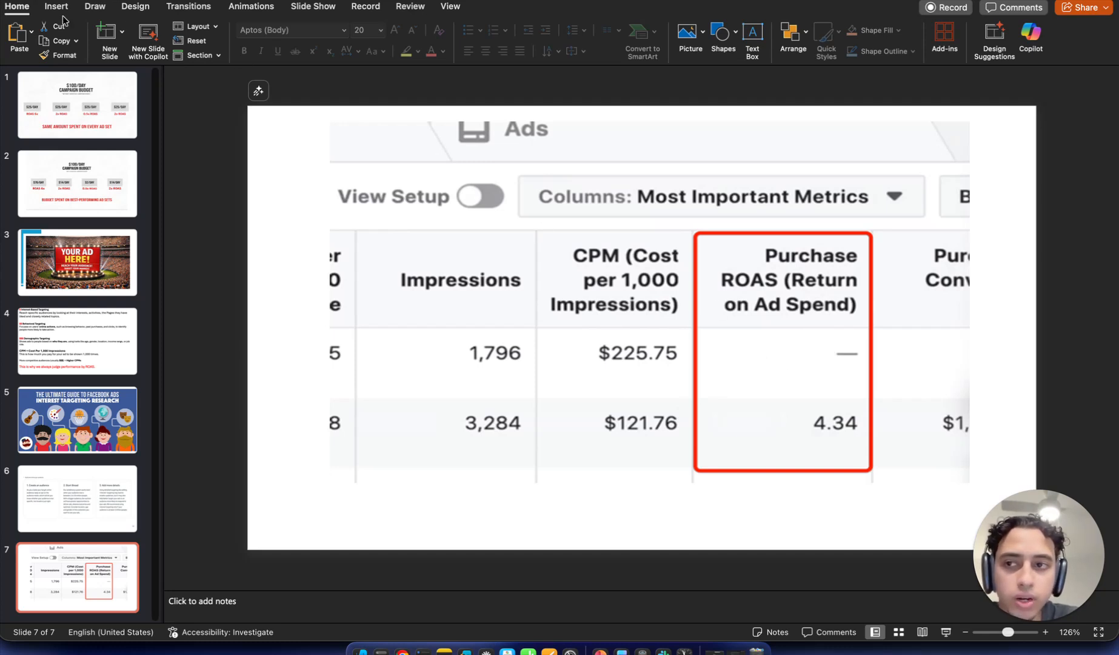
Step: Mark the first-row ROAS, 1,796 impressions, table rows and 4.34 ROAS with green highlighter
{"action": "left_click", "coordinate": [92, 7]}
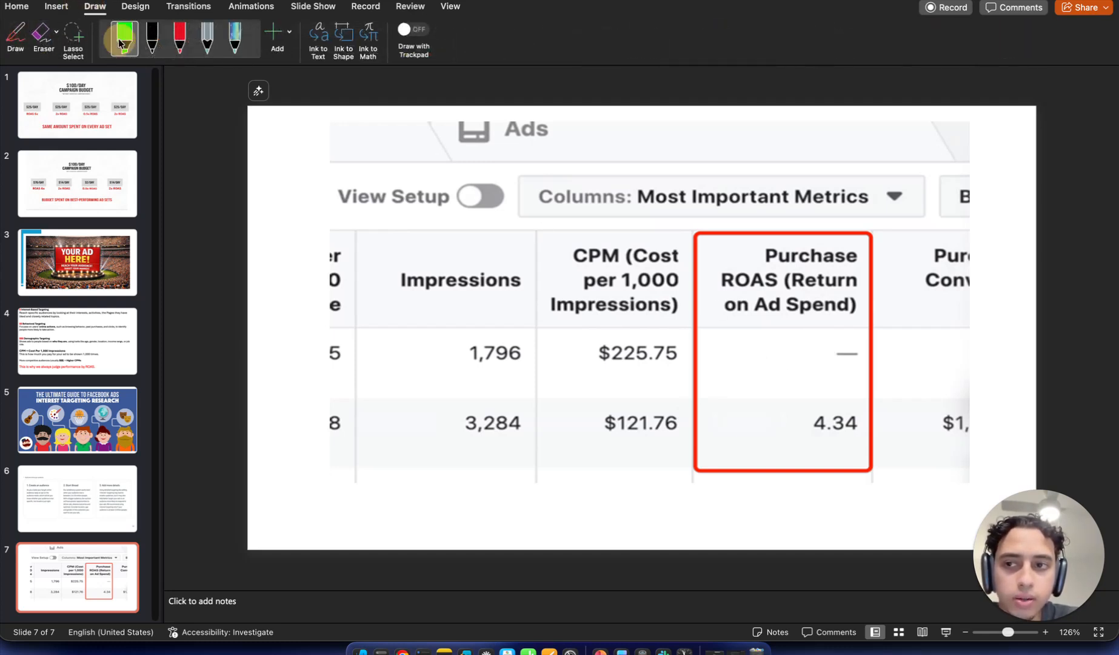
{"action": "left_click", "coordinate": [124, 36]}
{"action": "mouse_move", "coordinate": [791, 343]}
{"action": "left_mouse_down"}
{"action": "mouse_move", "coordinate": [788, 356]}
{"action": "mouse_move", "coordinate": [767, 357]}
{"action": "left_mouse_up"}
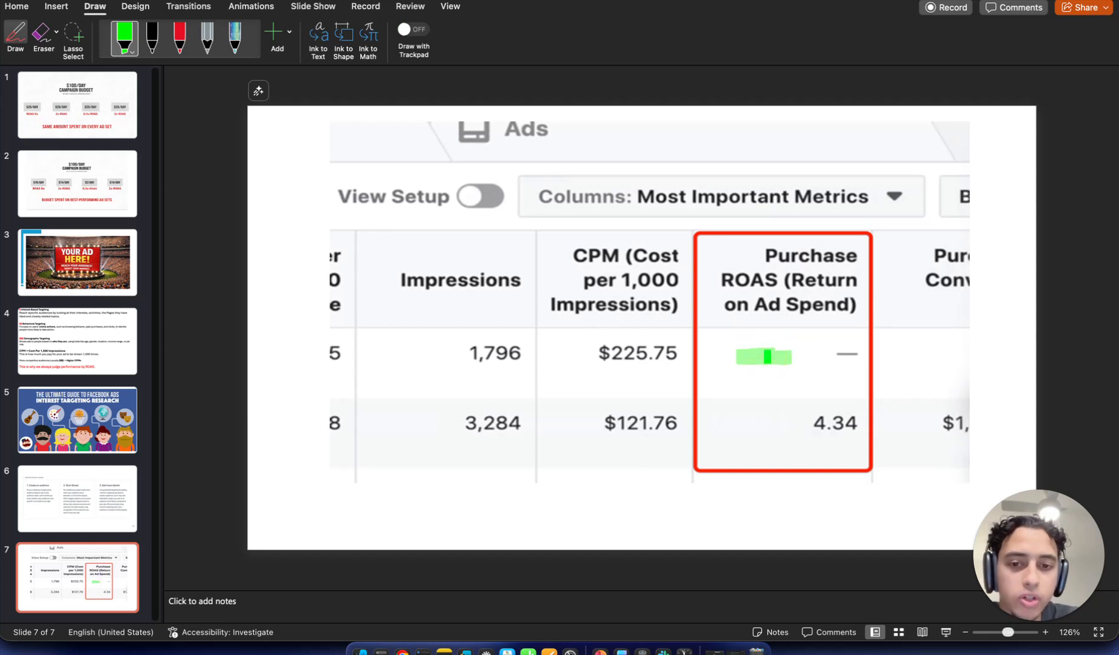
{"action": "mouse_move", "coordinate": [380, 338]}
{"action": "left_mouse_down"}
{"action": "mouse_move", "coordinate": [400, 369]}
{"action": "mouse_move", "coordinate": [425, 343]}
{"action": "mouse_move", "coordinate": [392, 379]}
{"action": "left_mouse_up"}
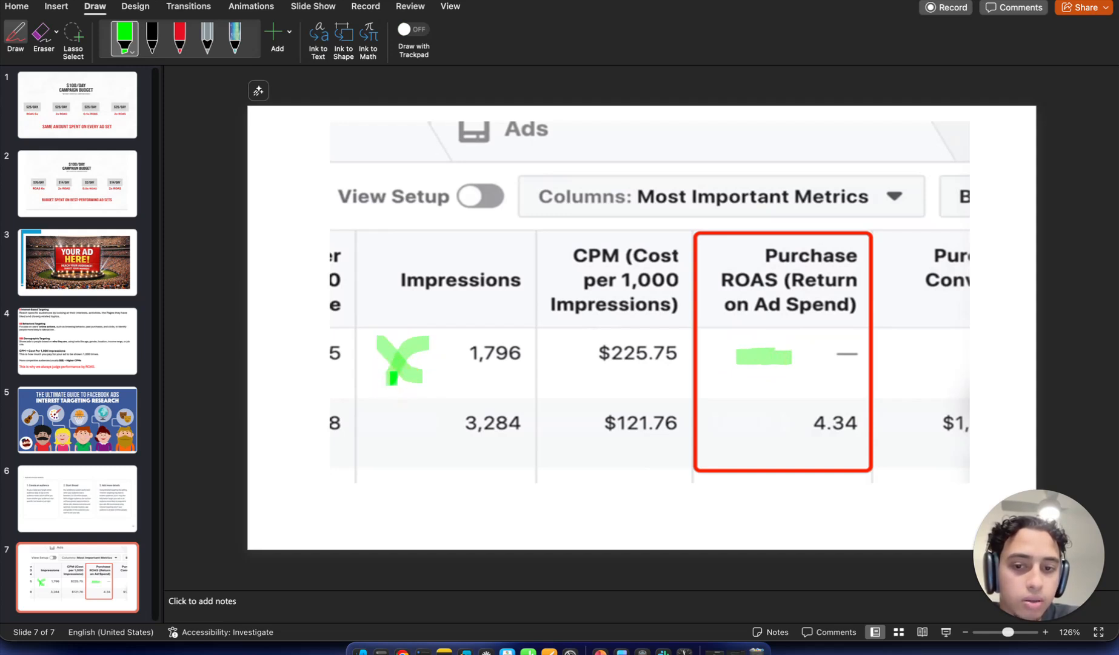
{"action": "mouse_move", "coordinate": [391, 485]}
{"action": "left_mouse_down"}
{"action": "mouse_move", "coordinate": [834, 496]}
{"action": "mouse_move", "coordinate": [884, 474]}
{"action": "mouse_move", "coordinate": [888, 525]}
{"action": "left_mouse_up"}
{"action": "left_click_drag", "start_coordinate": [804, 447], "coordinate": [859, 446]}
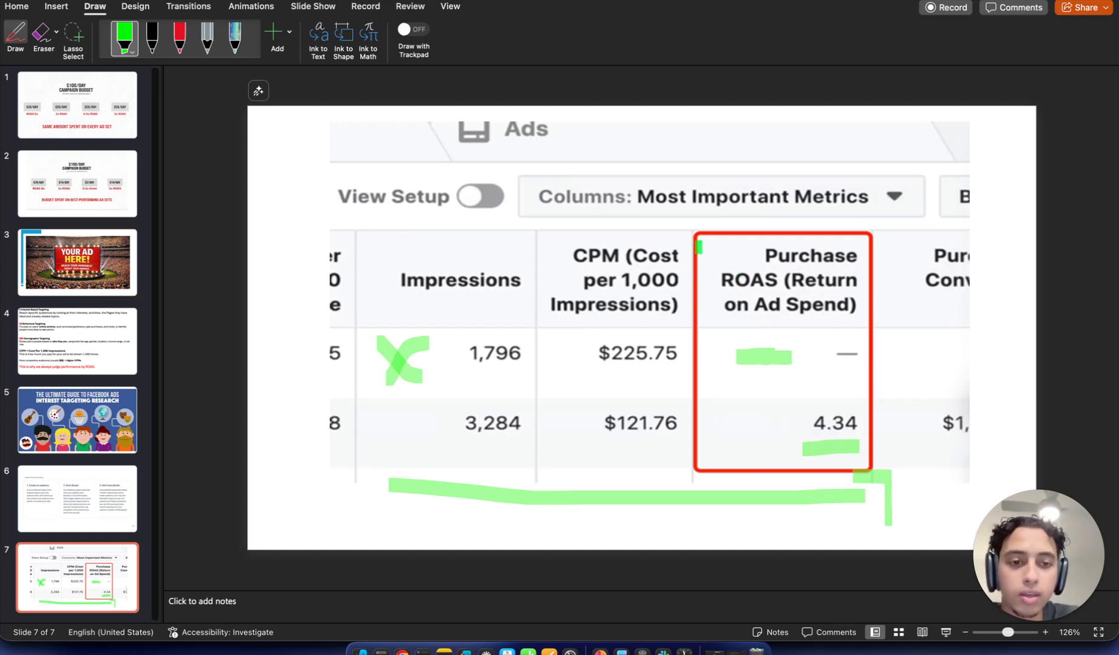
Step: Circle the Purchase ROAS and CPM headers, underline the $225.75 CPM, then show slide 4
{"action": "mouse_move", "coordinate": [700, 245]}
{"action": "left_mouse_down"}
{"action": "mouse_move", "coordinate": [881, 238]}
{"action": "mouse_move", "coordinate": [879, 332]}
{"action": "mouse_move", "coordinate": [717, 325]}
{"action": "mouse_move", "coordinate": [702, 250]}
{"action": "left_mouse_up"}
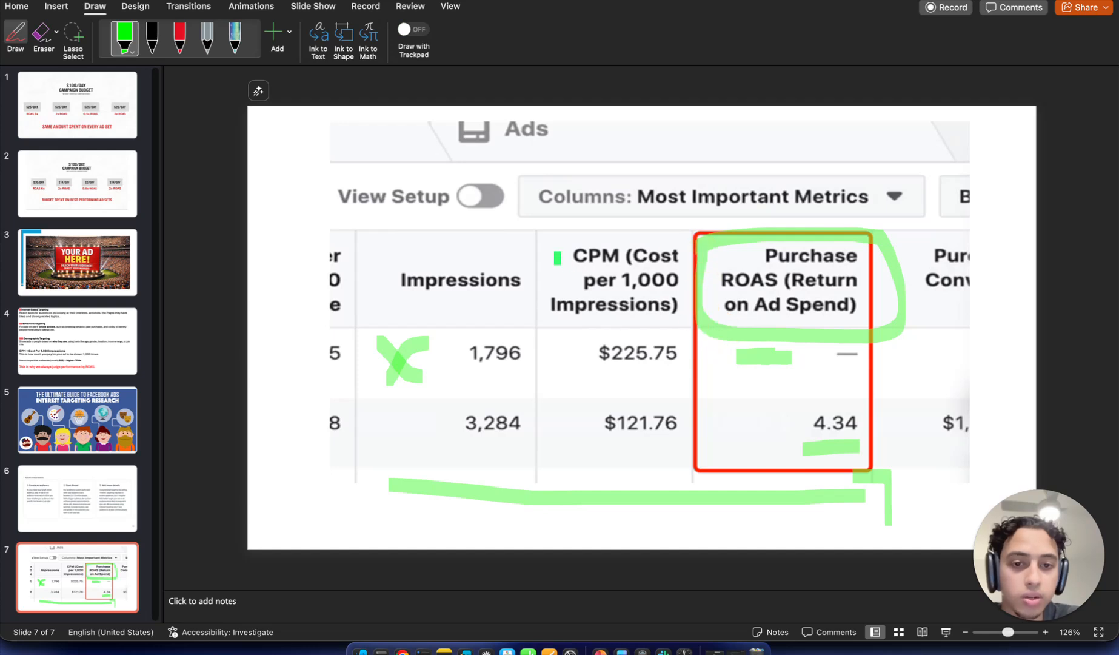
{"action": "mouse_move", "coordinate": [574, 239]}
{"action": "left_mouse_down"}
{"action": "mouse_move", "coordinate": [532, 243]}
{"action": "mouse_move", "coordinate": [537, 341]}
{"action": "mouse_move", "coordinate": [584, 334]}
{"action": "left_mouse_up"}
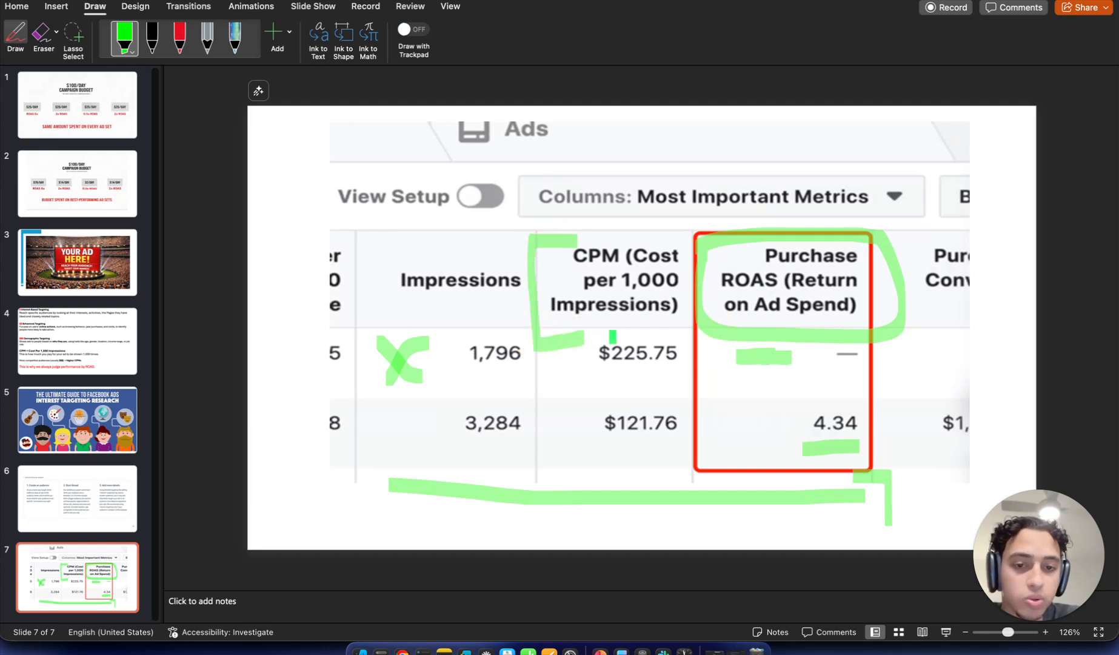
{"action": "left_click_drag", "start_coordinate": [672, 366], "coordinate": [596, 380]}
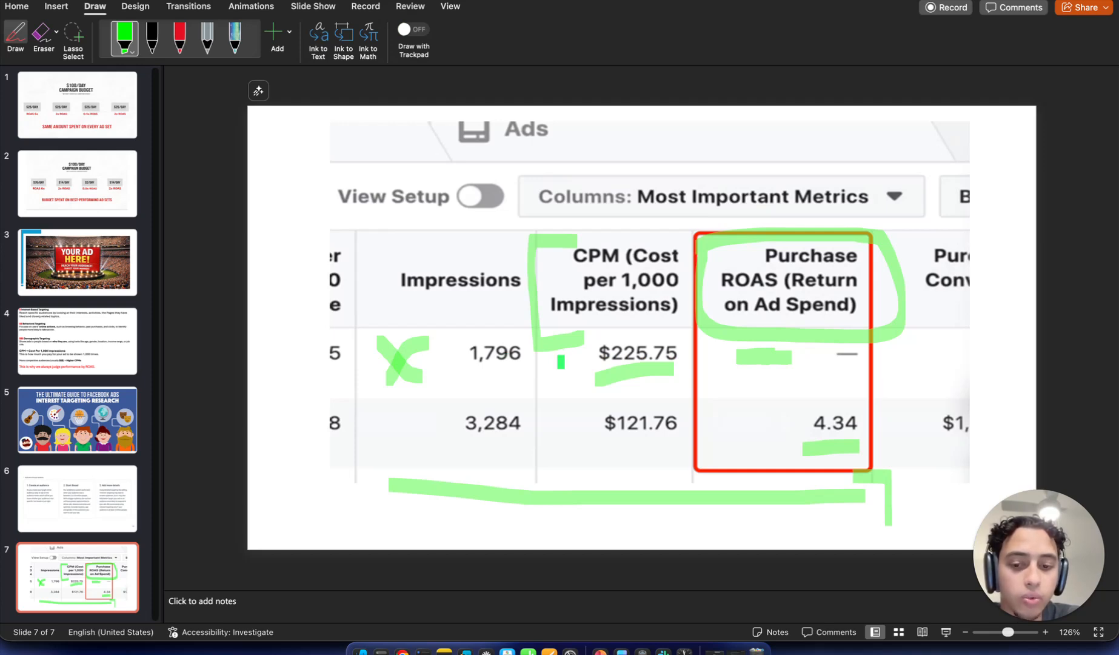
{"action": "left_click", "coordinate": [71, 351]}
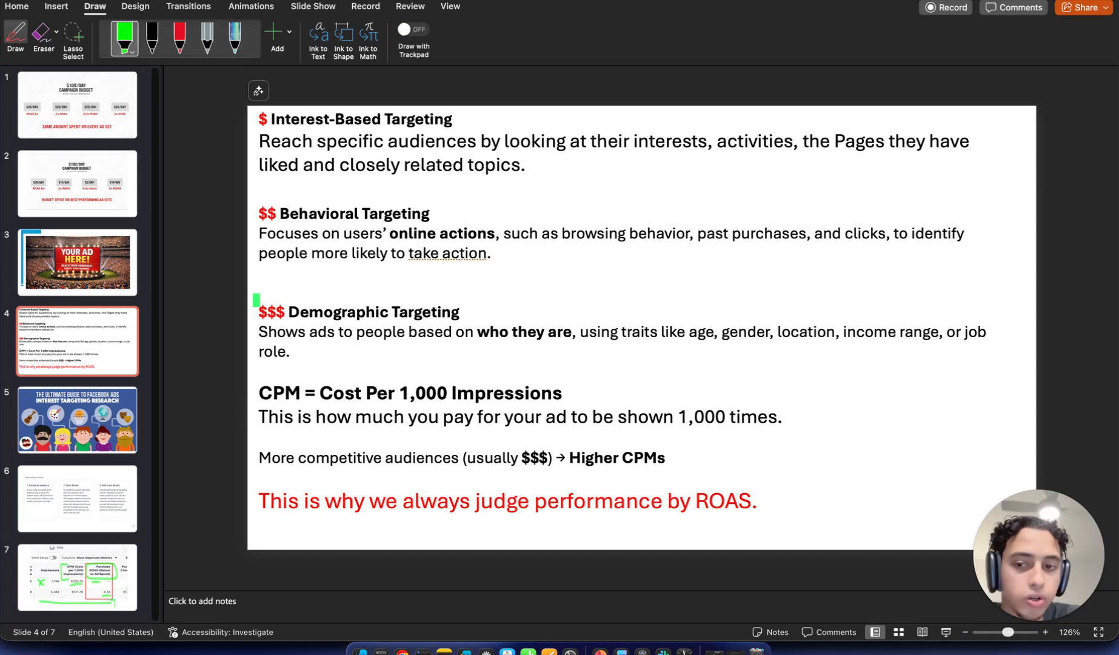
Step: Mark slide 4 in green above '$$$ Demographic Targeting' and under 'liked and closely related topics'
{"action": "left_click_drag", "start_coordinate": [256, 296], "coordinate": [421, 294]}
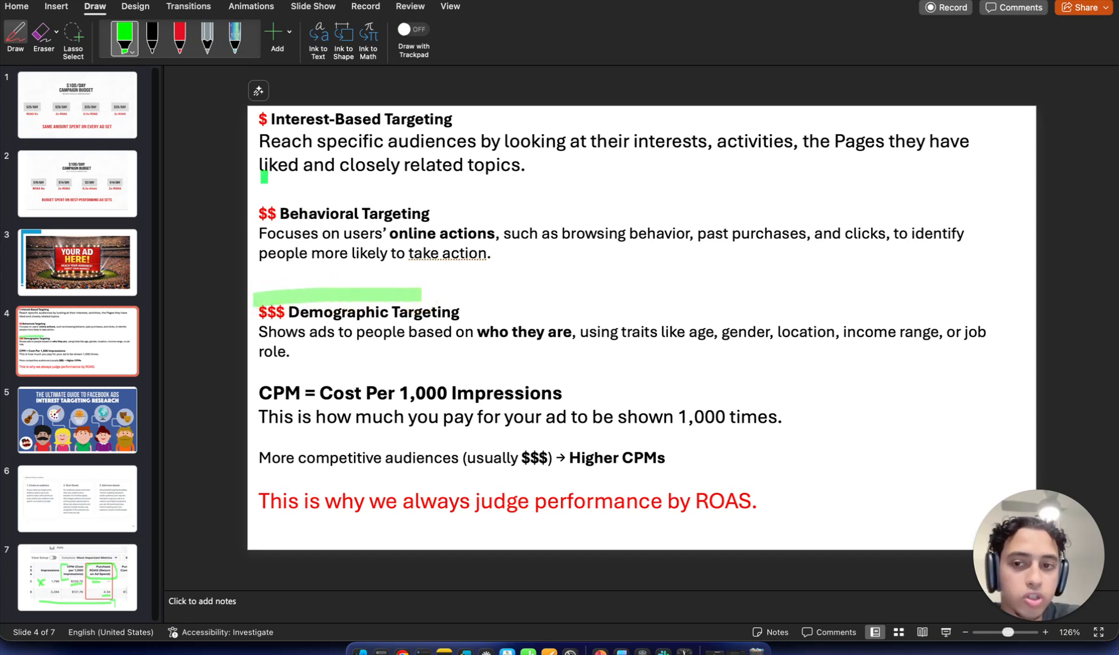
{"action": "mouse_move", "coordinate": [263, 177]}
{"action": "left_mouse_down"}
{"action": "mouse_move", "coordinate": [319, 161]}
{"action": "mouse_move", "coordinate": [494, 166]}
{"action": "left_mouse_up"}
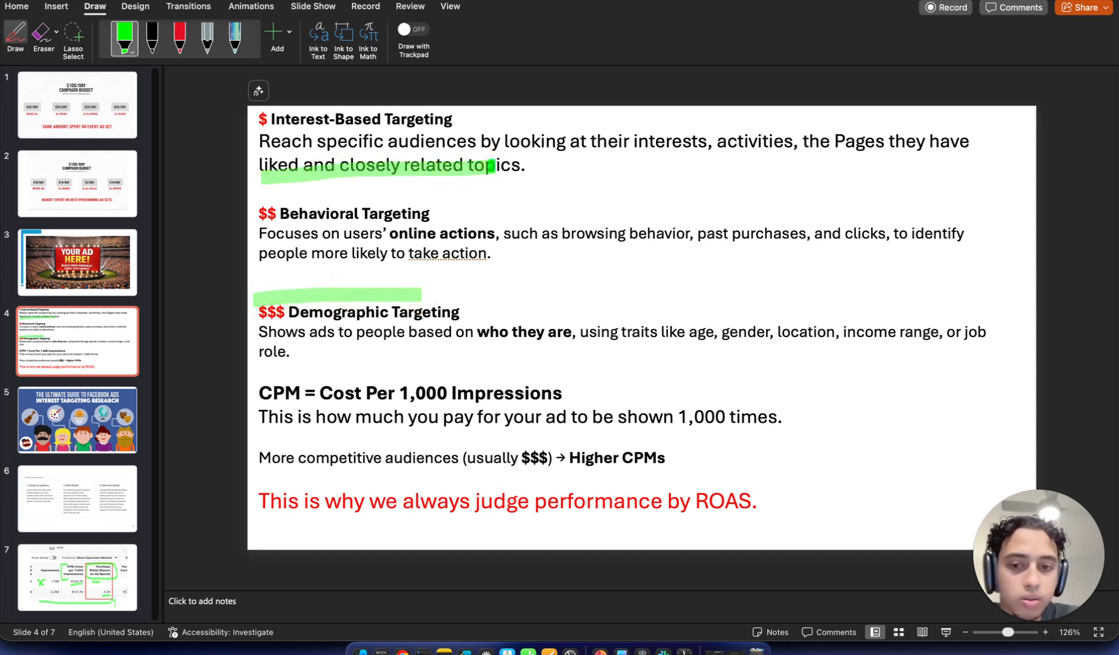